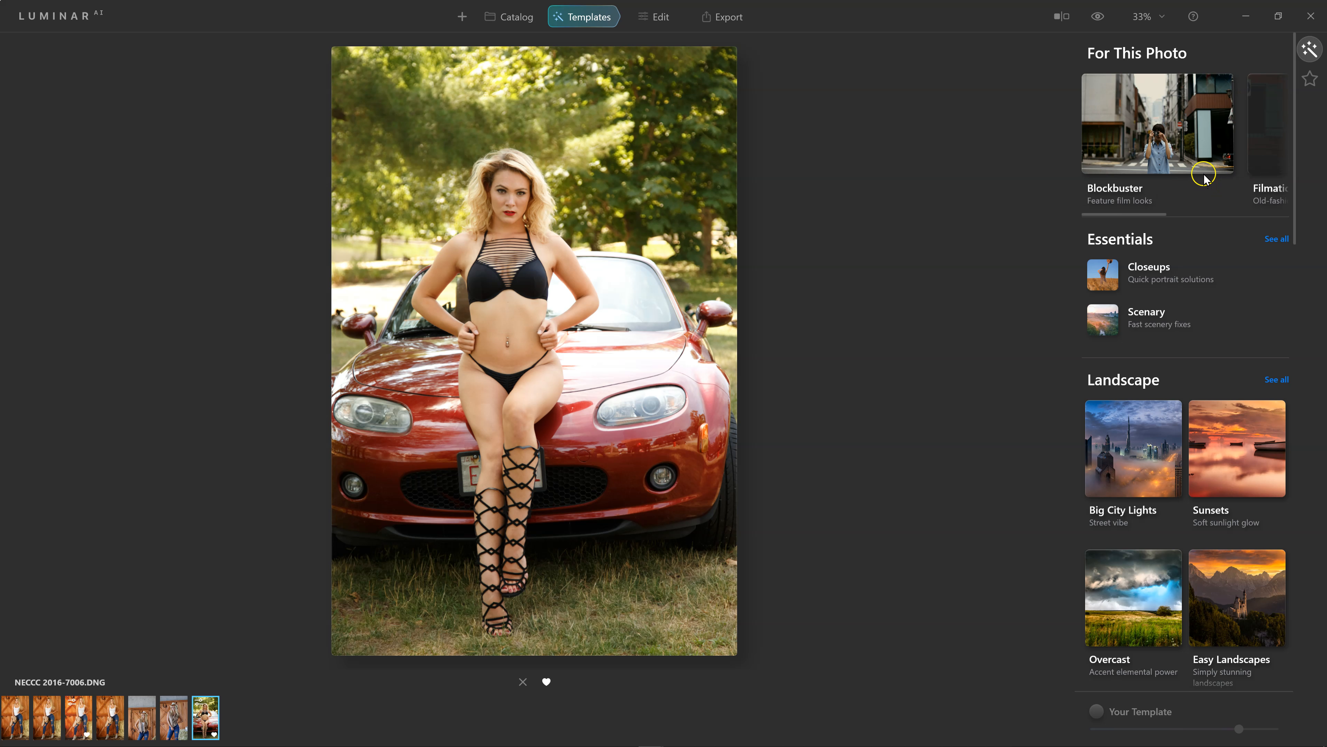
# Step: Try the Blockbuster collection's templates on the car portrait one after another, from Film Noir through Speedway
pyautogui.click(1178, 145)
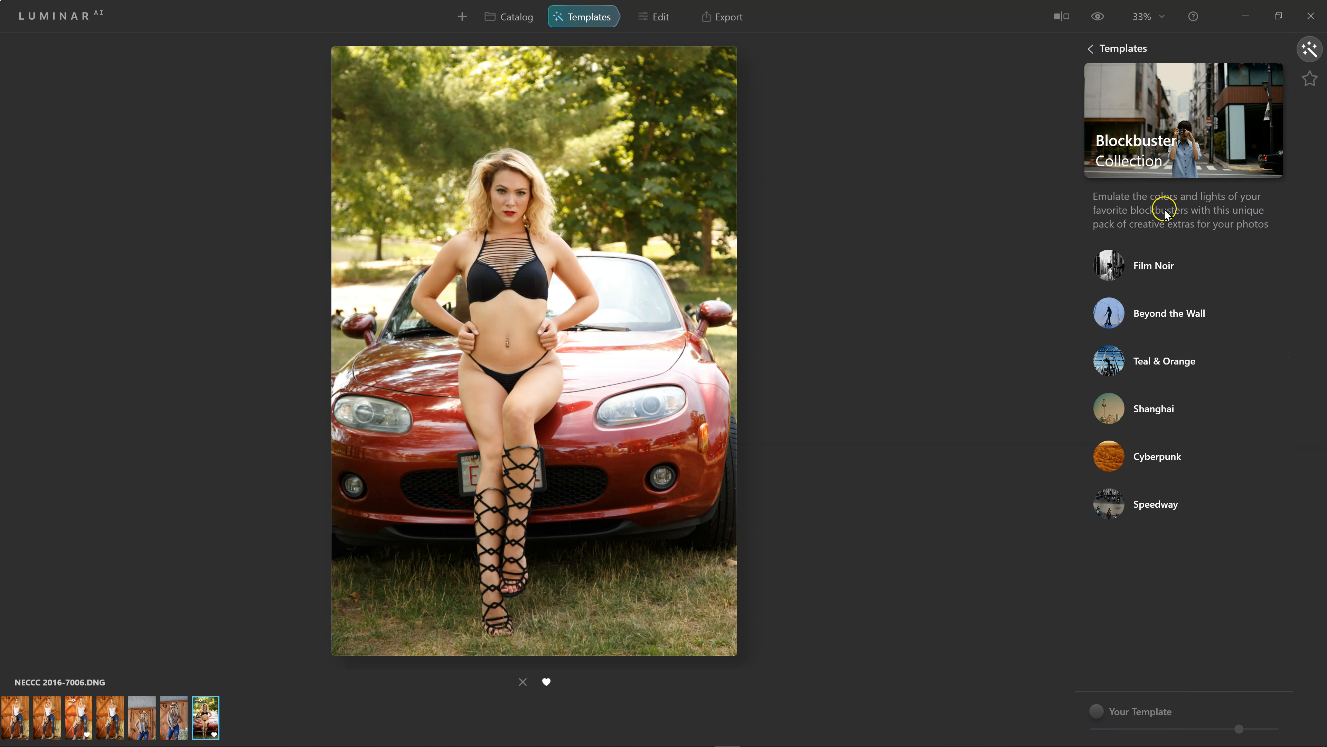
pyautogui.click(901, 357)
pyautogui.click(1153, 264)
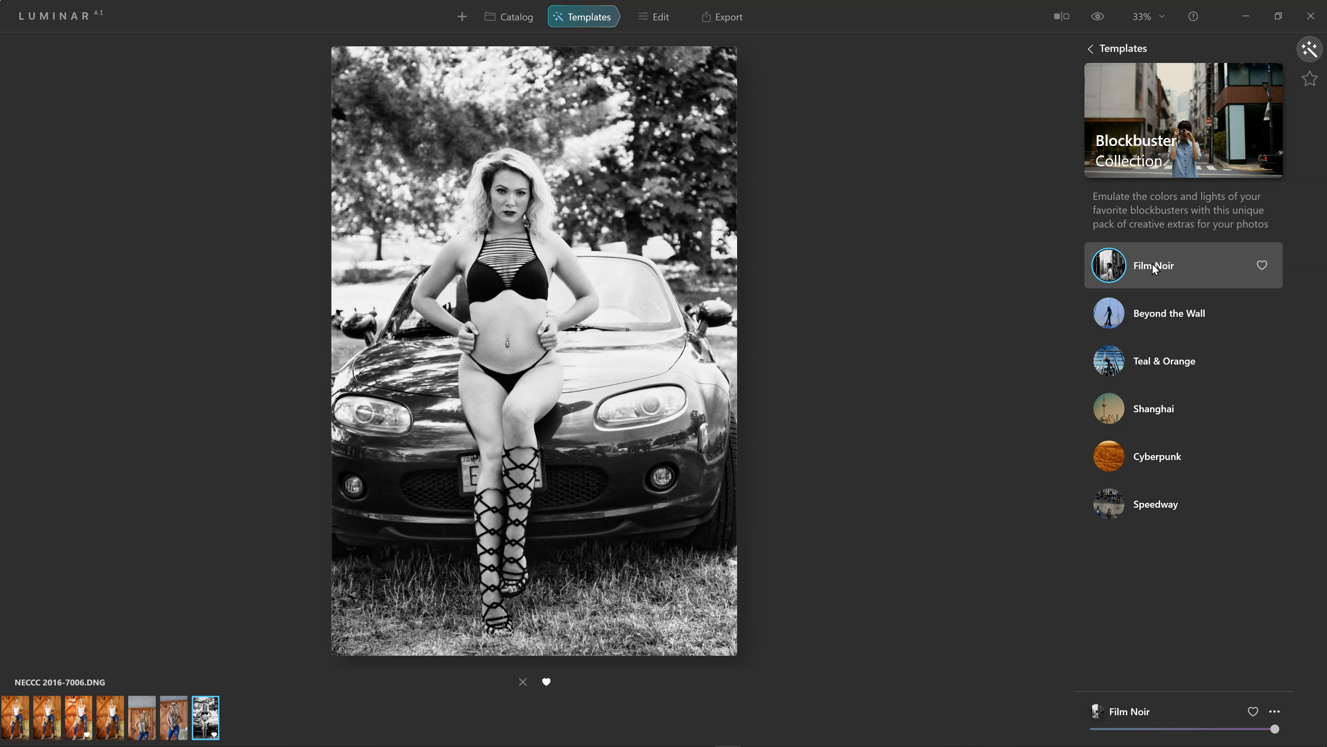
pyautogui.click(1144, 310)
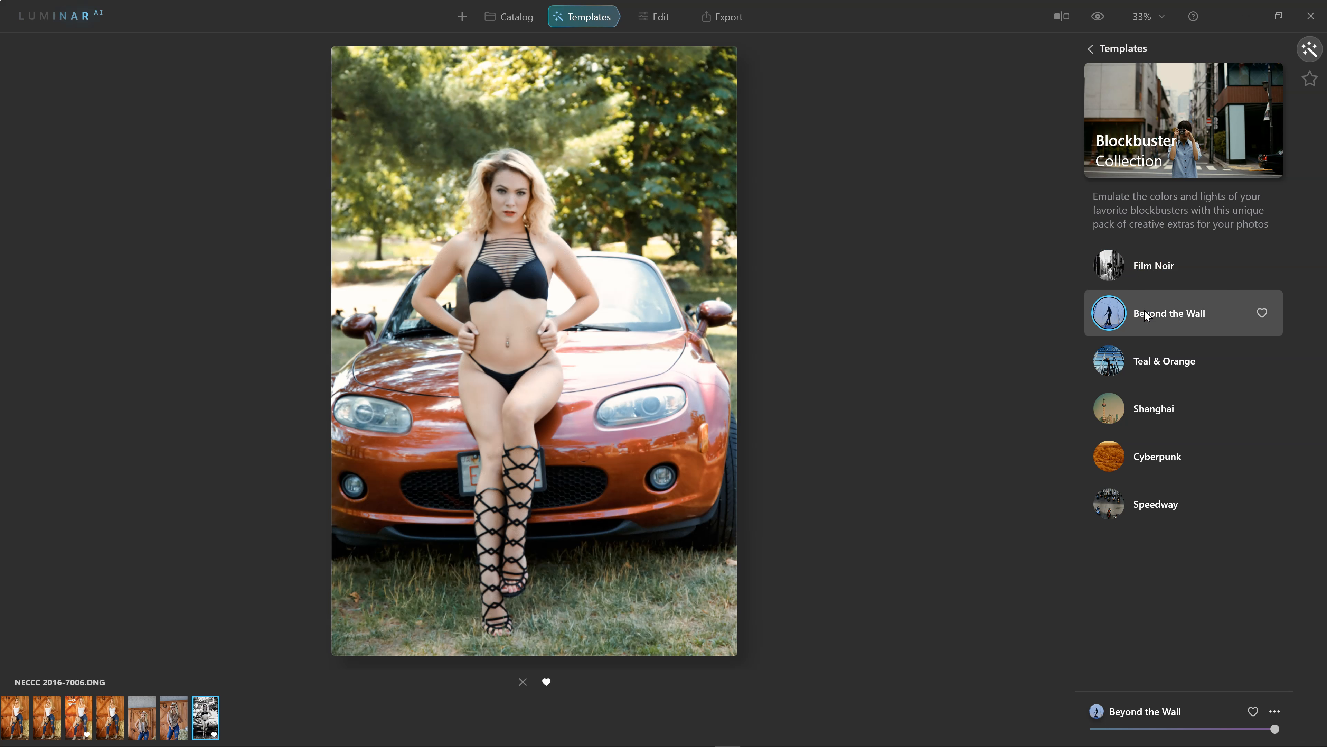
pyautogui.click(1145, 370)
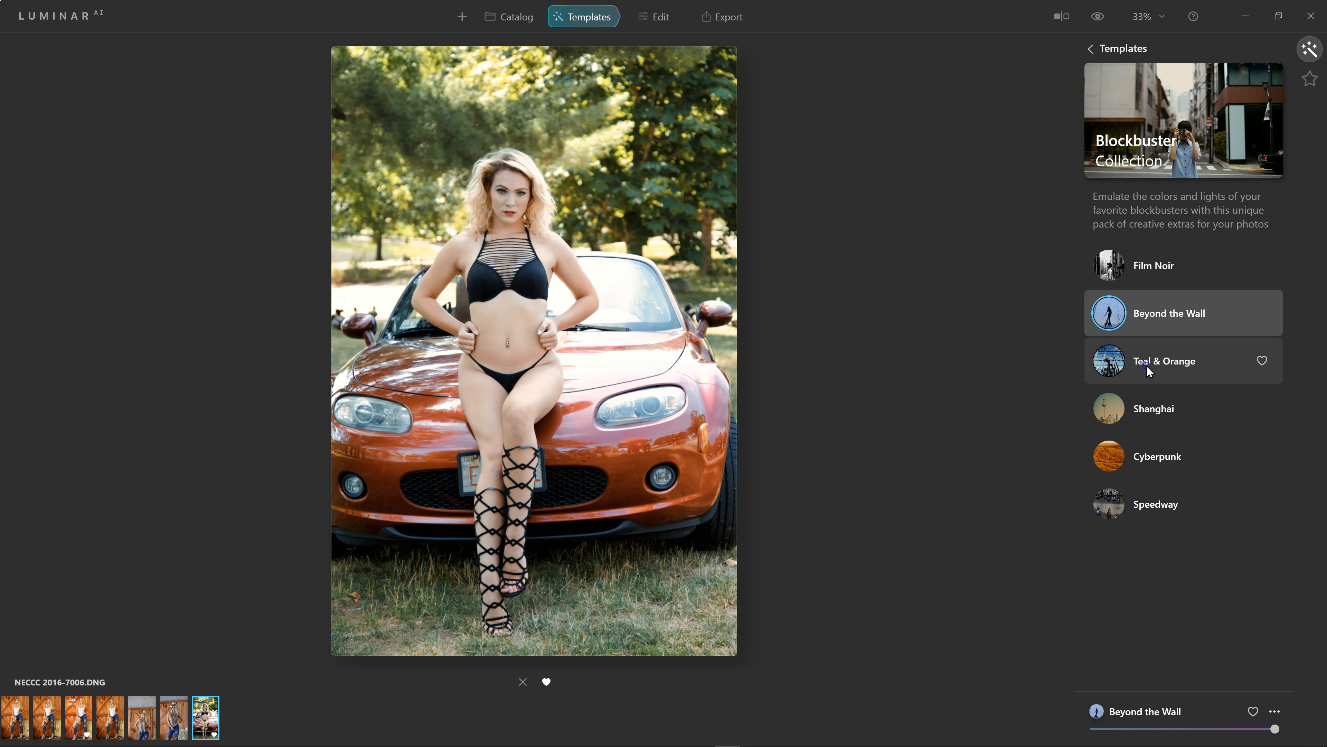
pyautogui.click(1156, 417)
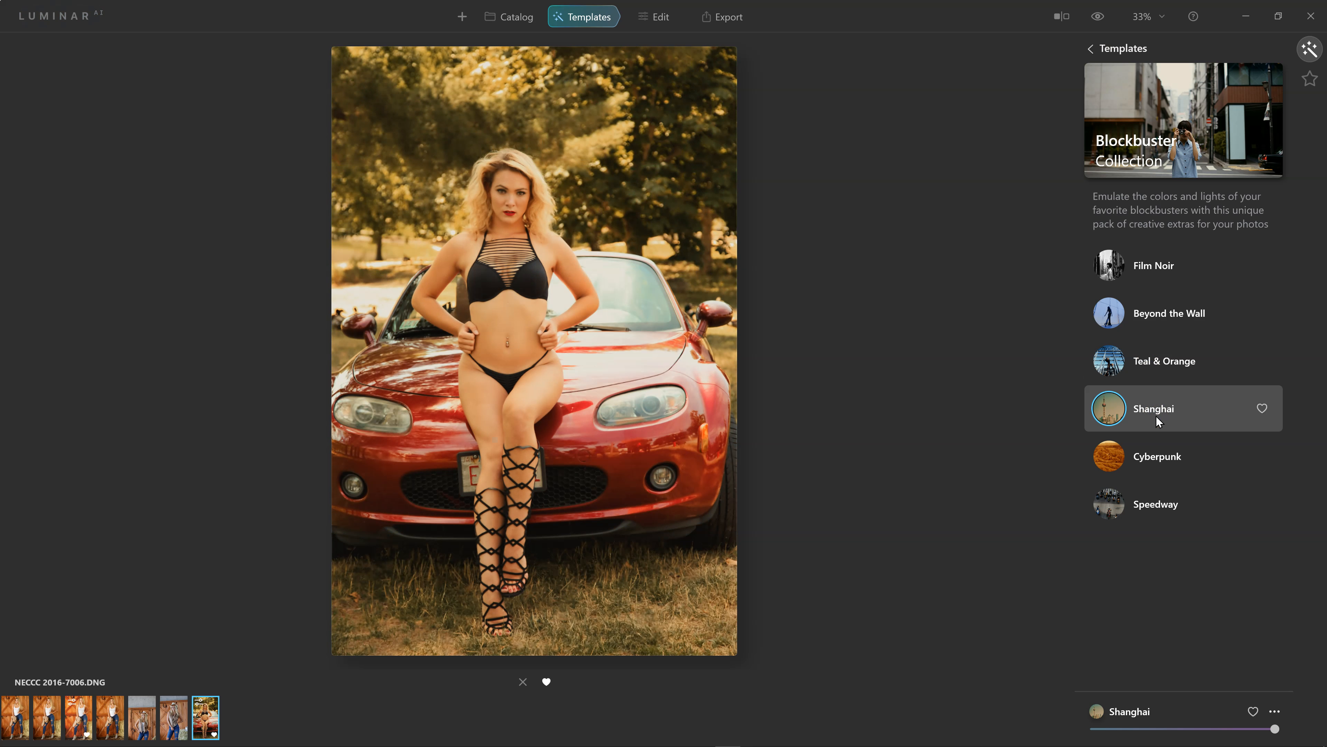
pyautogui.click(1153, 458)
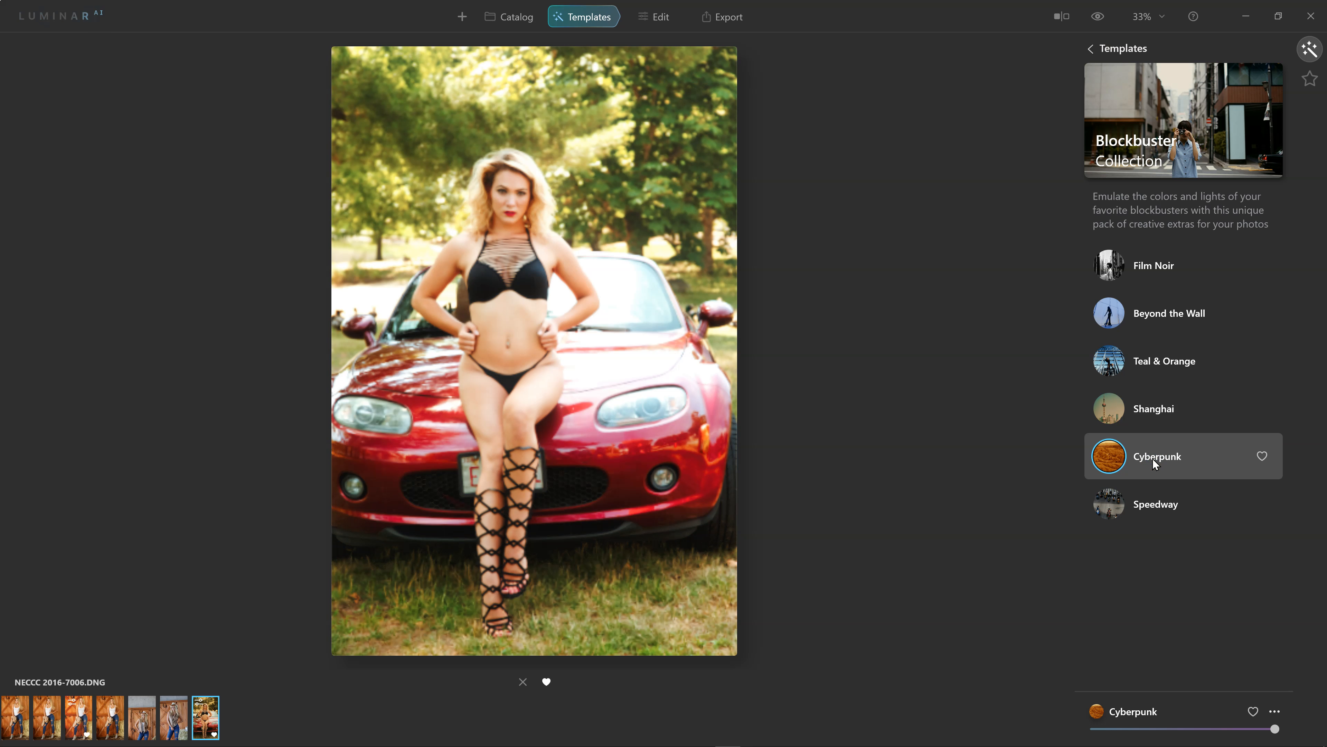
pyautogui.click(1155, 503)
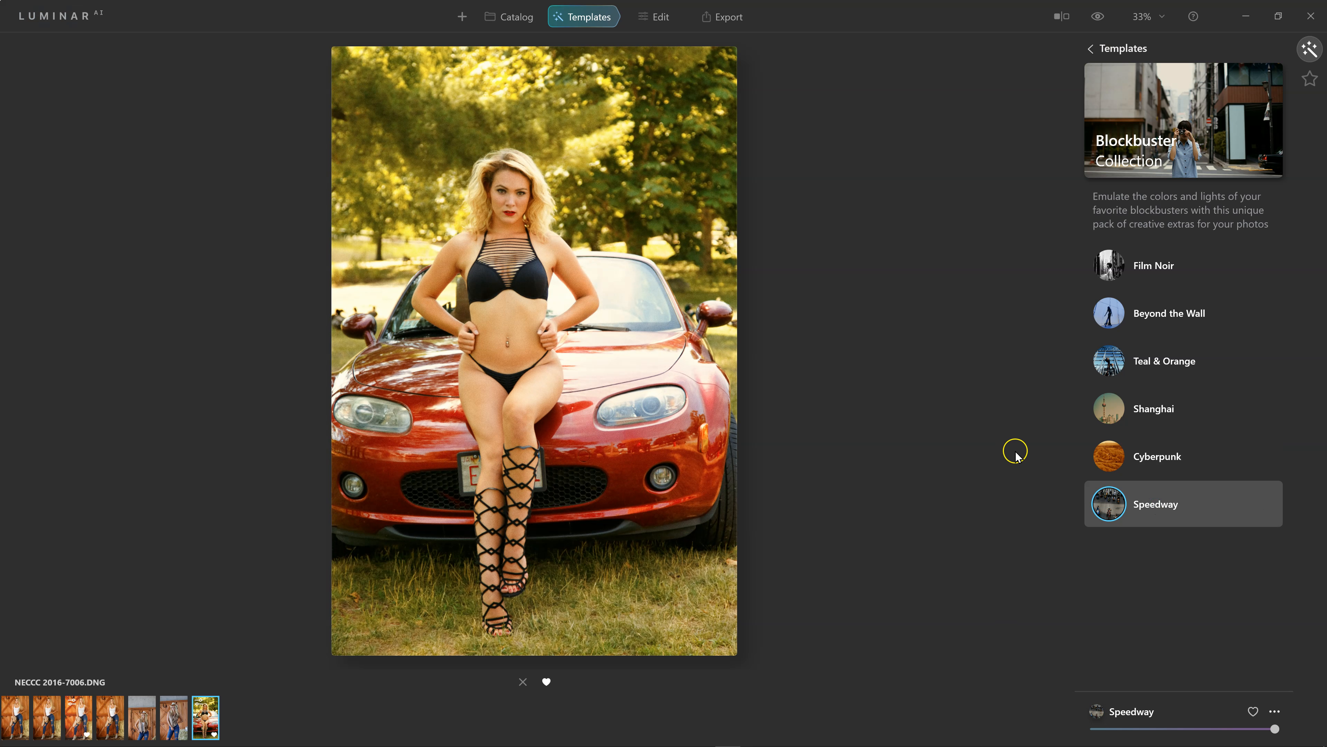
# Step: Try the Matte Noir, Quirky Moe and Nostalgic Haze templates from the suggested Filmatic collection on the photo
pyautogui.click(1091, 50)
pyautogui.hscroll(3, 1167, 134)
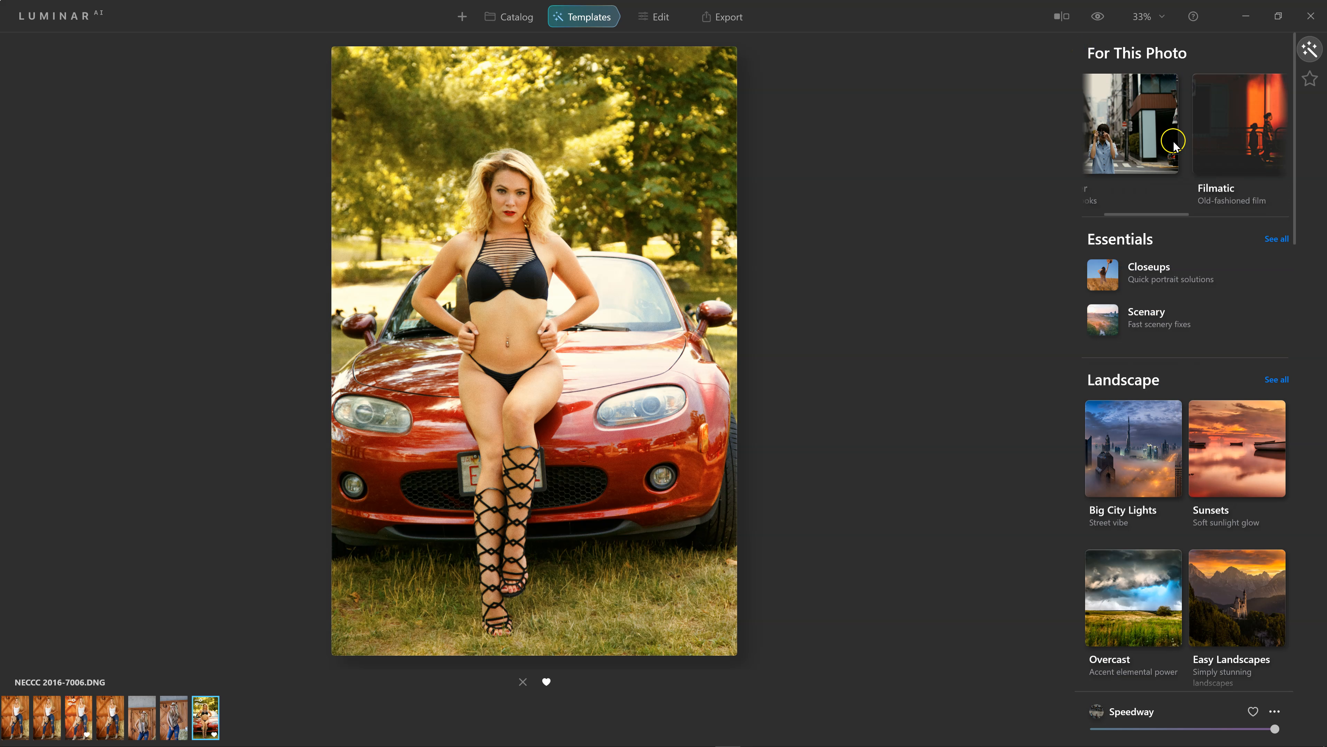
pyautogui.click(1185, 131)
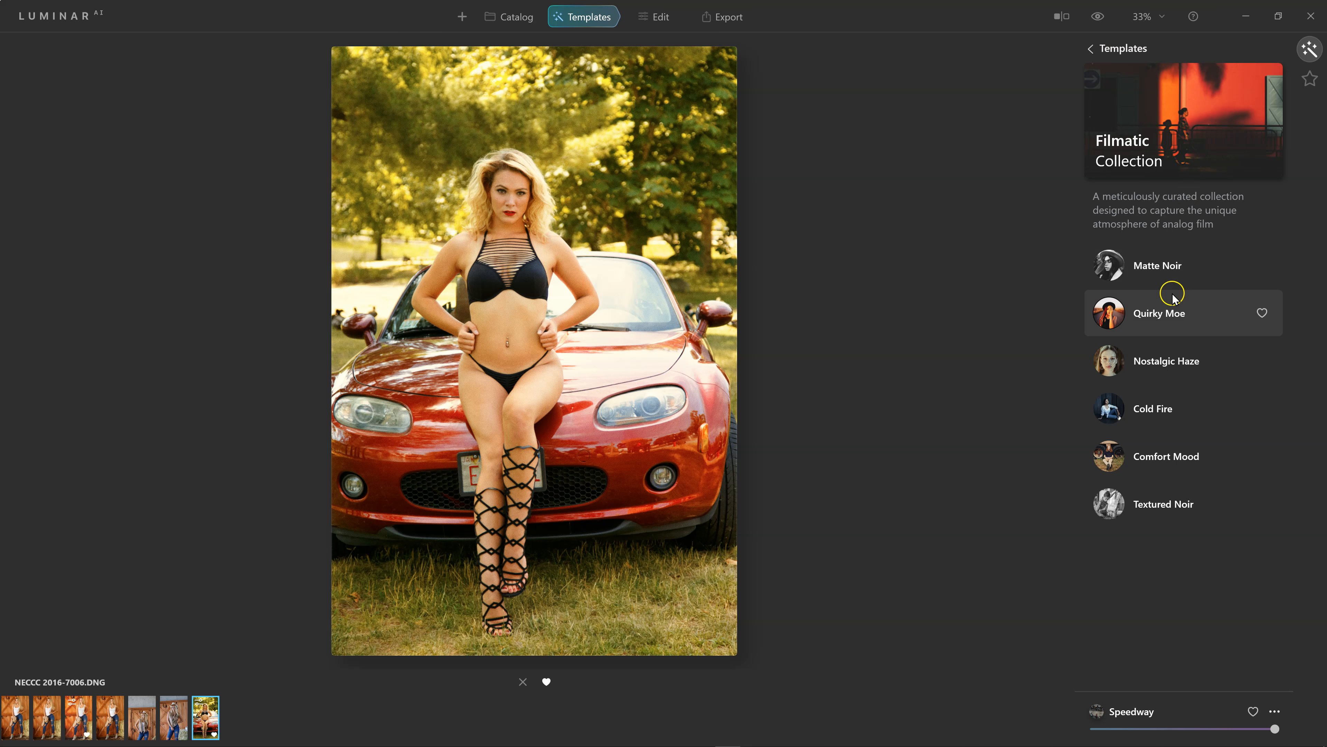
pyautogui.click(1158, 272)
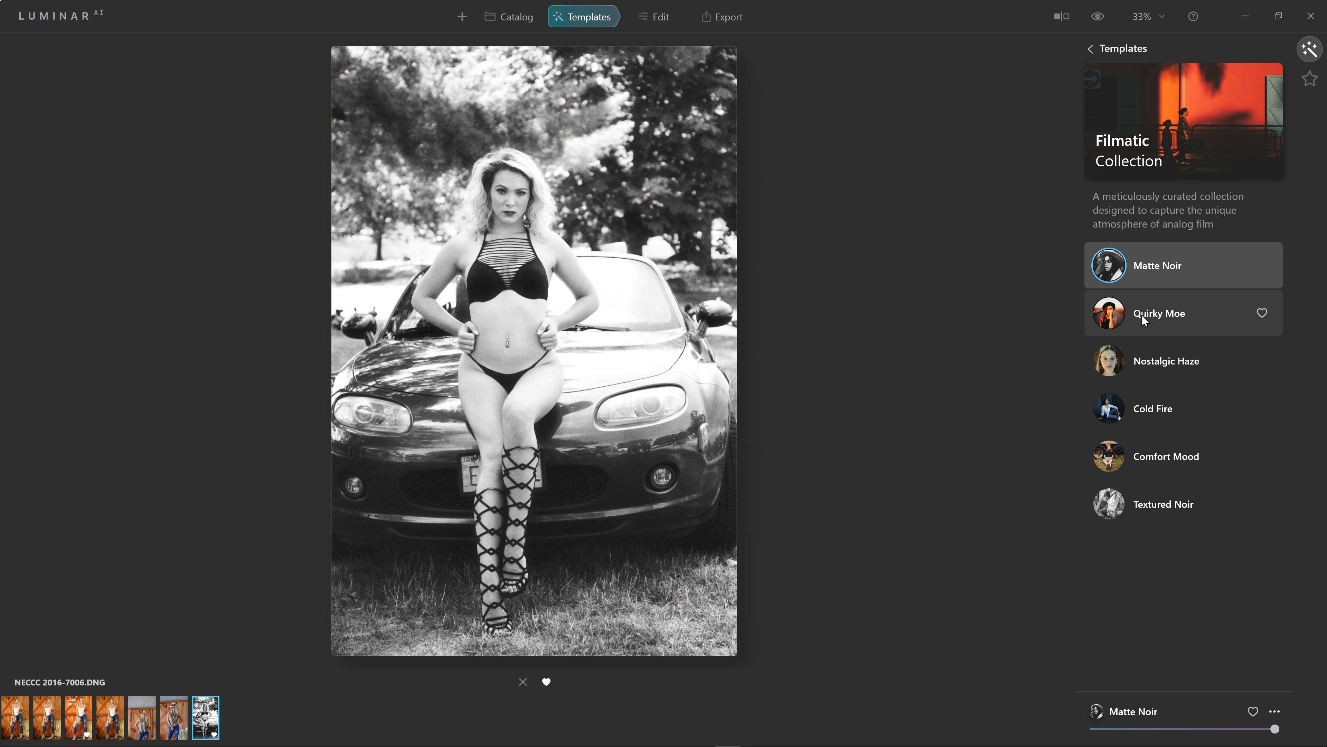
pyautogui.click(1156, 365)
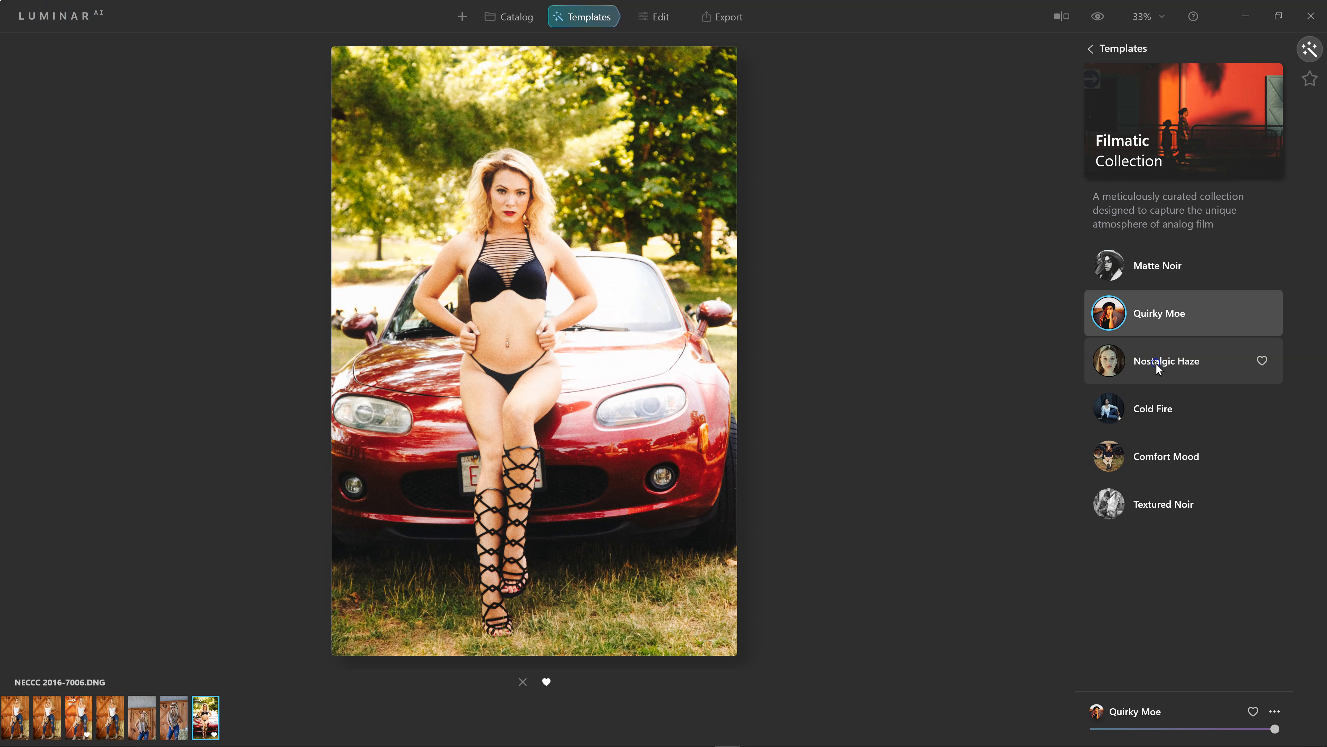
pyautogui.click(1144, 314)
pyautogui.click(1186, 312)
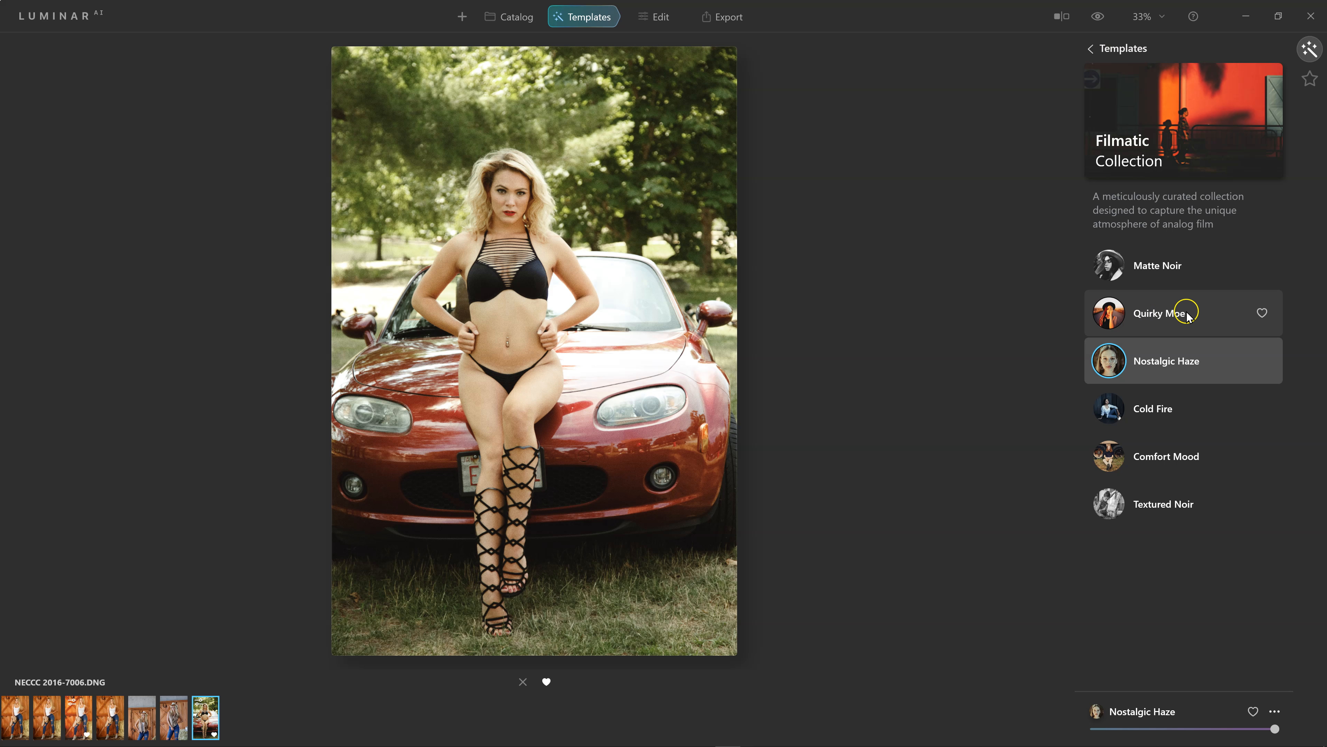
pyautogui.click(1158, 360)
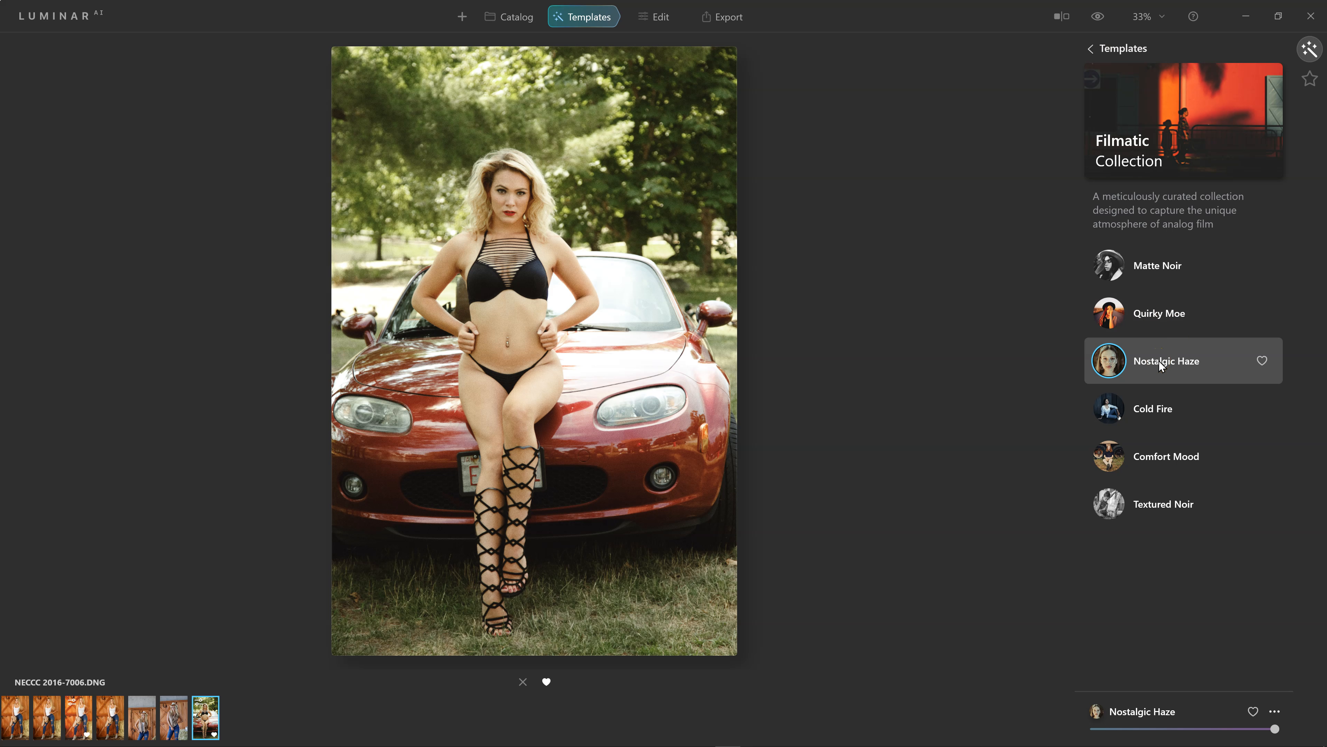
# Step: Try the Cold Fire, Comfort Mood and Textured Noir templates of the Filmatic collection on the photo
pyautogui.click(1147, 411)
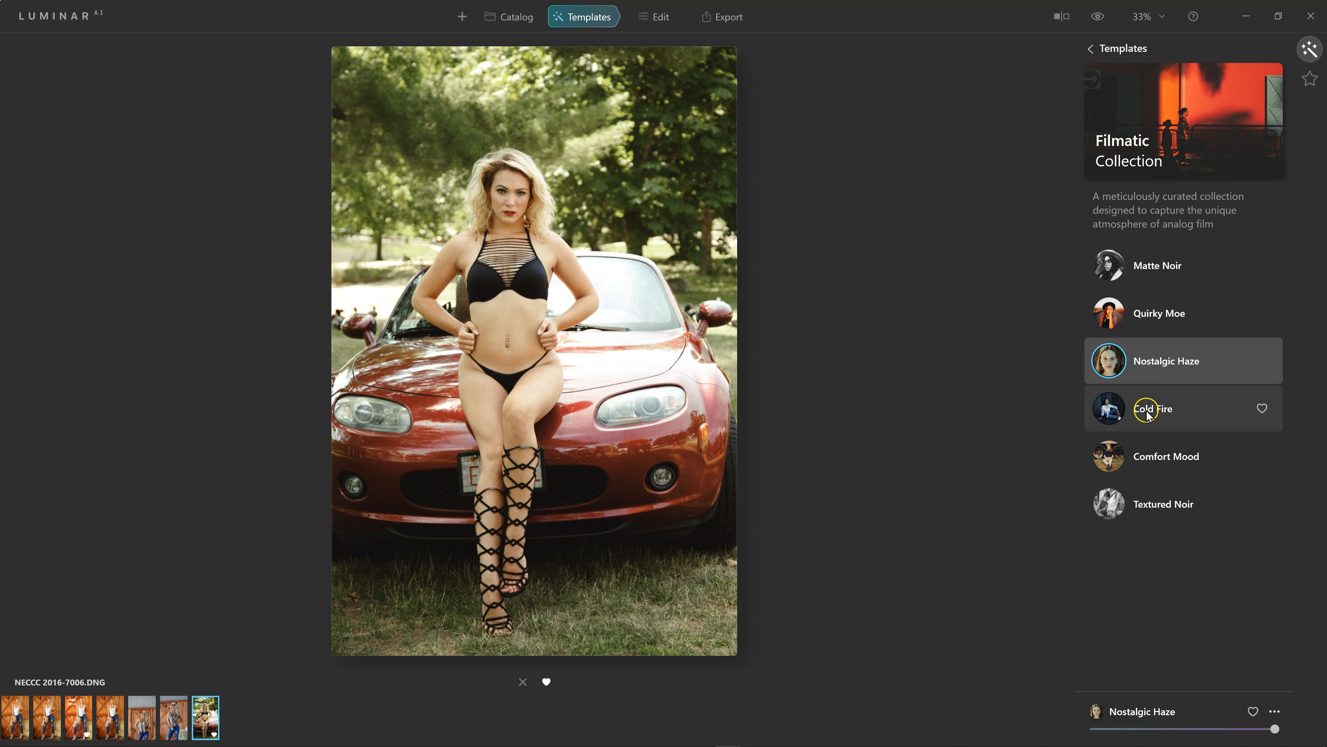
pyautogui.click(1139, 388)
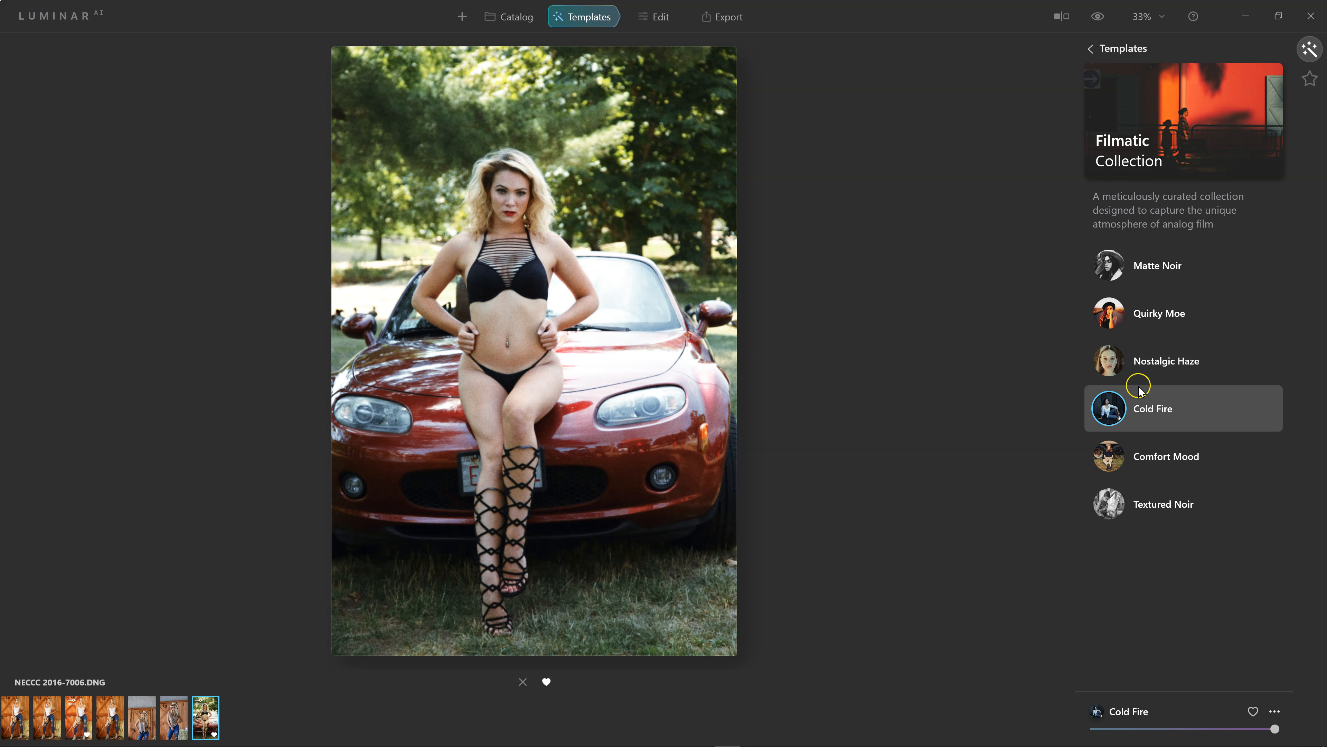
pyautogui.click(1151, 461)
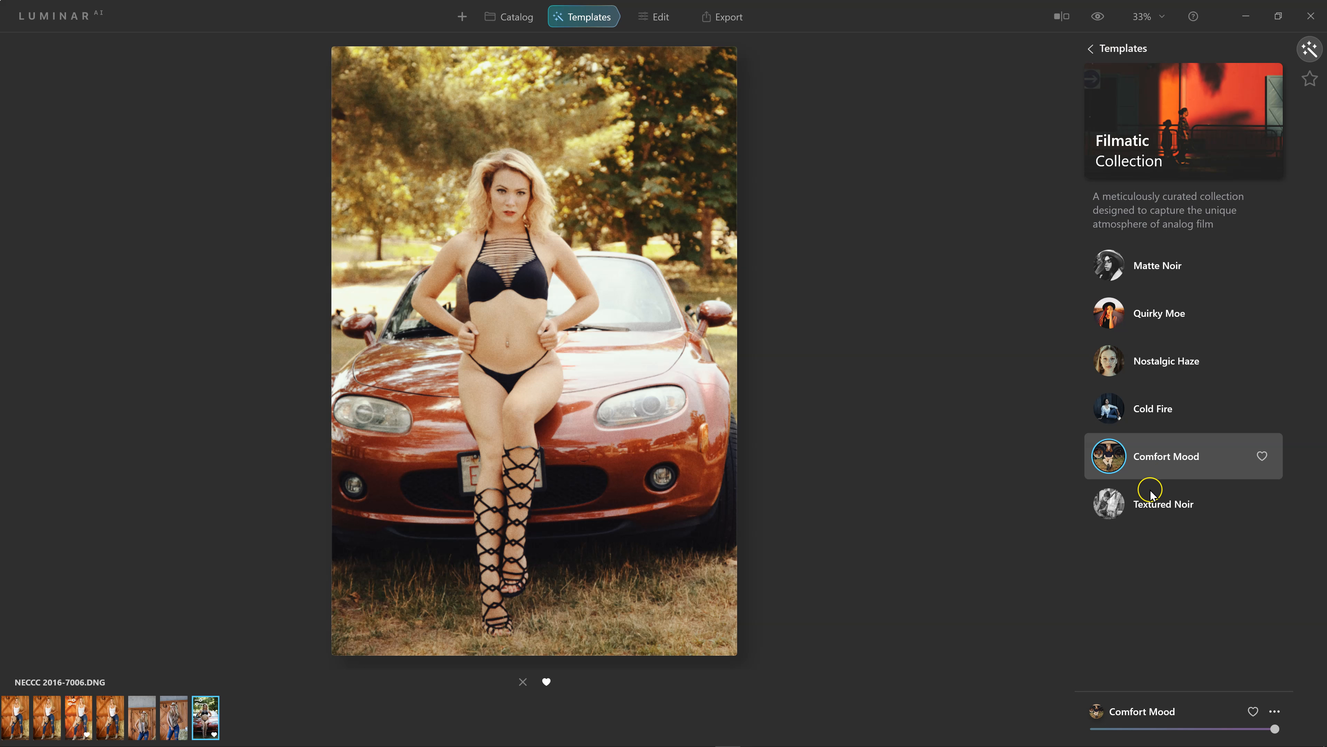
pyautogui.click(1147, 508)
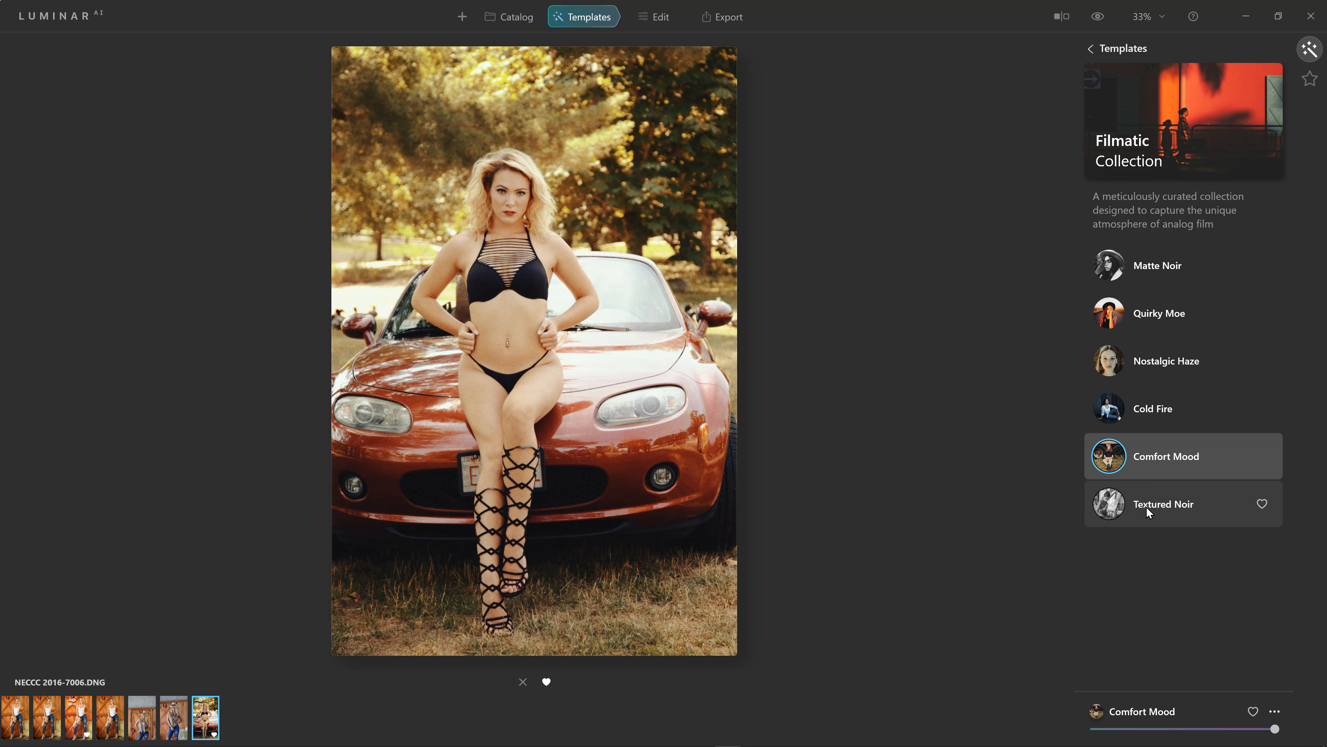
pyautogui.click(1183, 466)
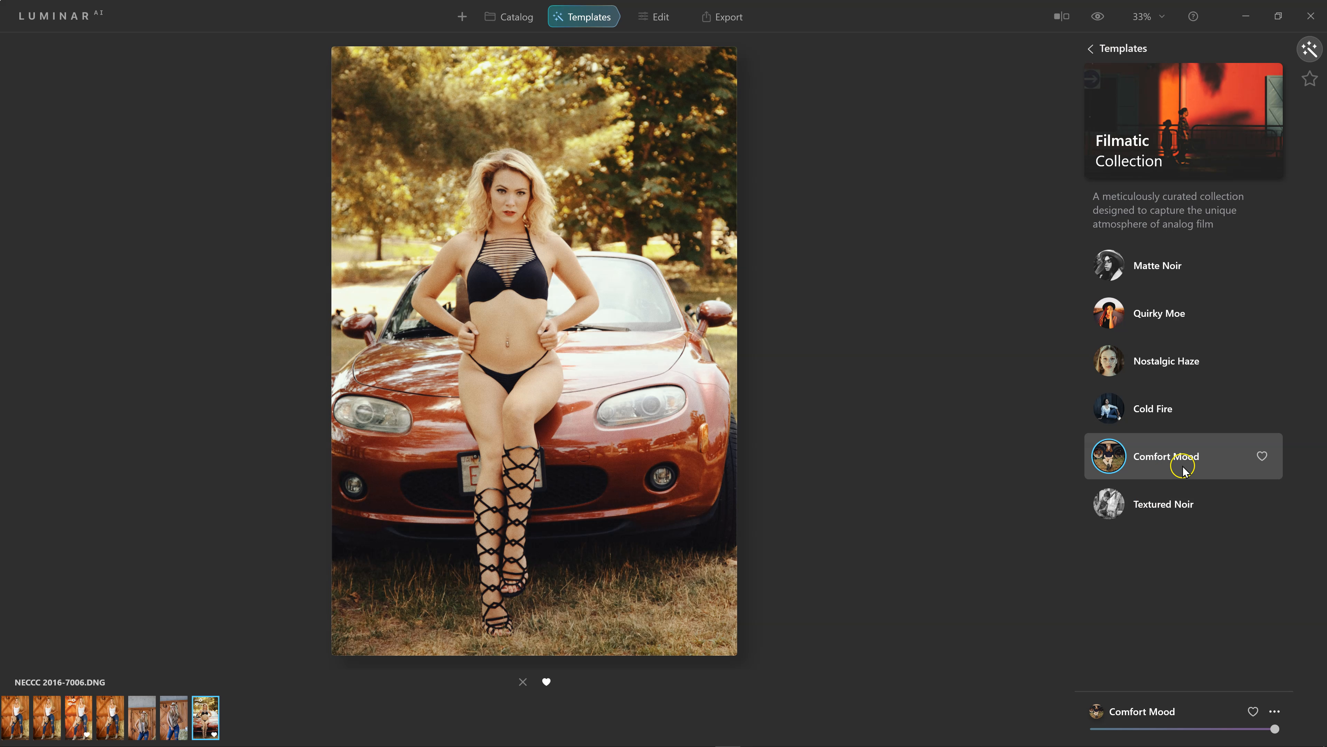
pyautogui.click(1150, 507)
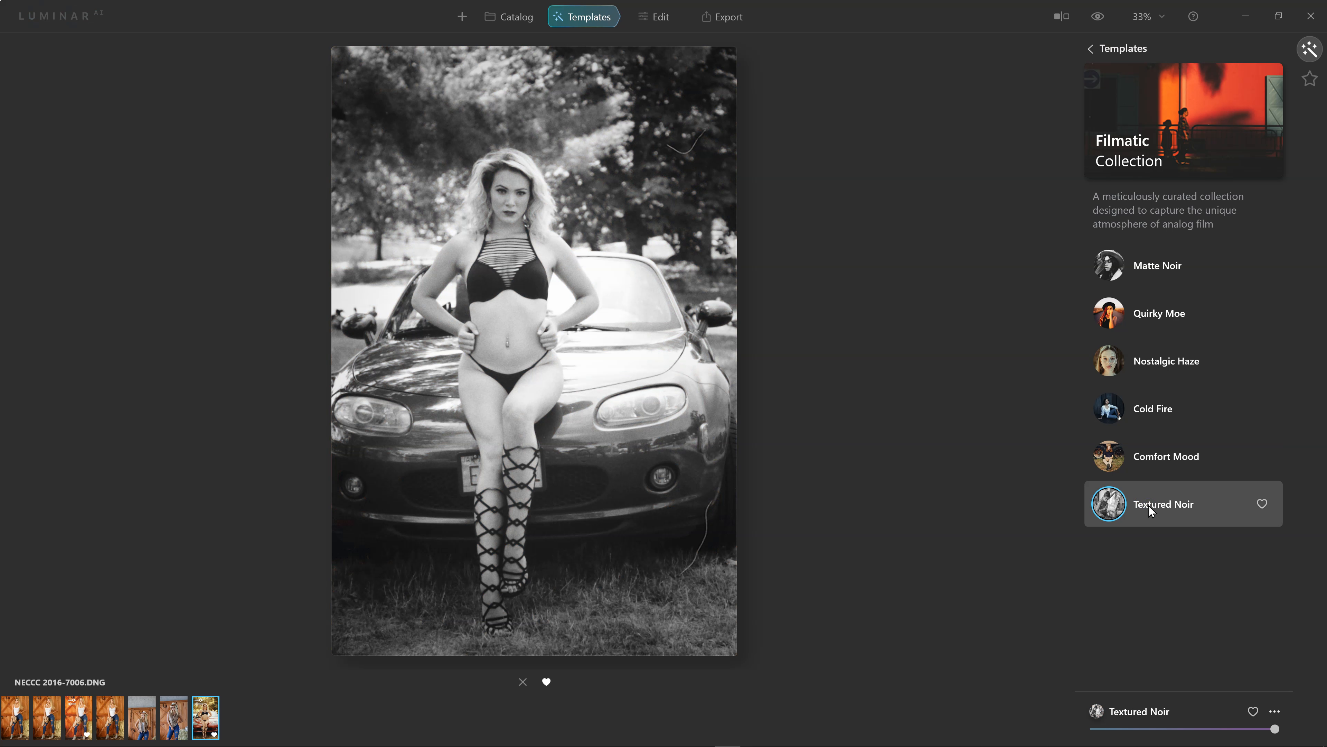
pyautogui.click(1153, 511)
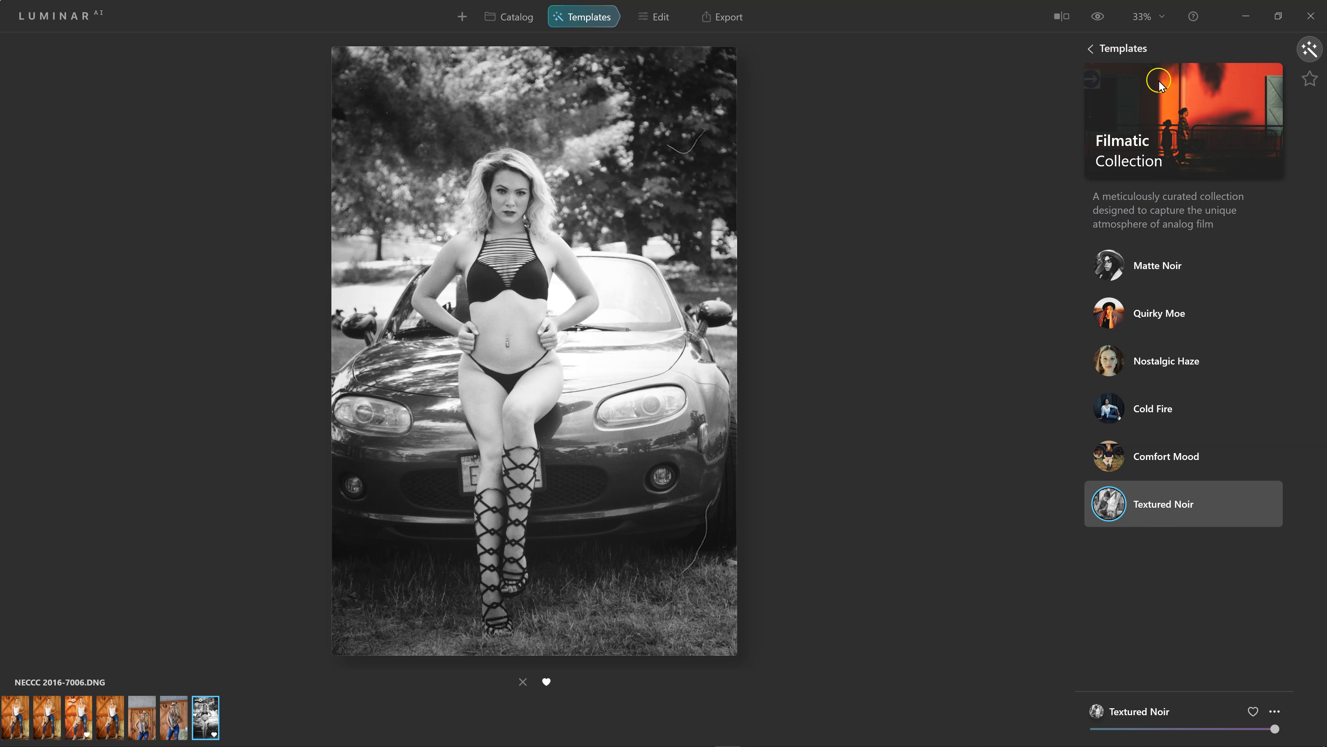
# Step: Try the Closeups collection's Iconic, Brush Up, Featured Face, Focus and Midday templates on the photo
pyautogui.click(1092, 50)
pyautogui.click(1215, 133)
pyautogui.click(1151, 252)
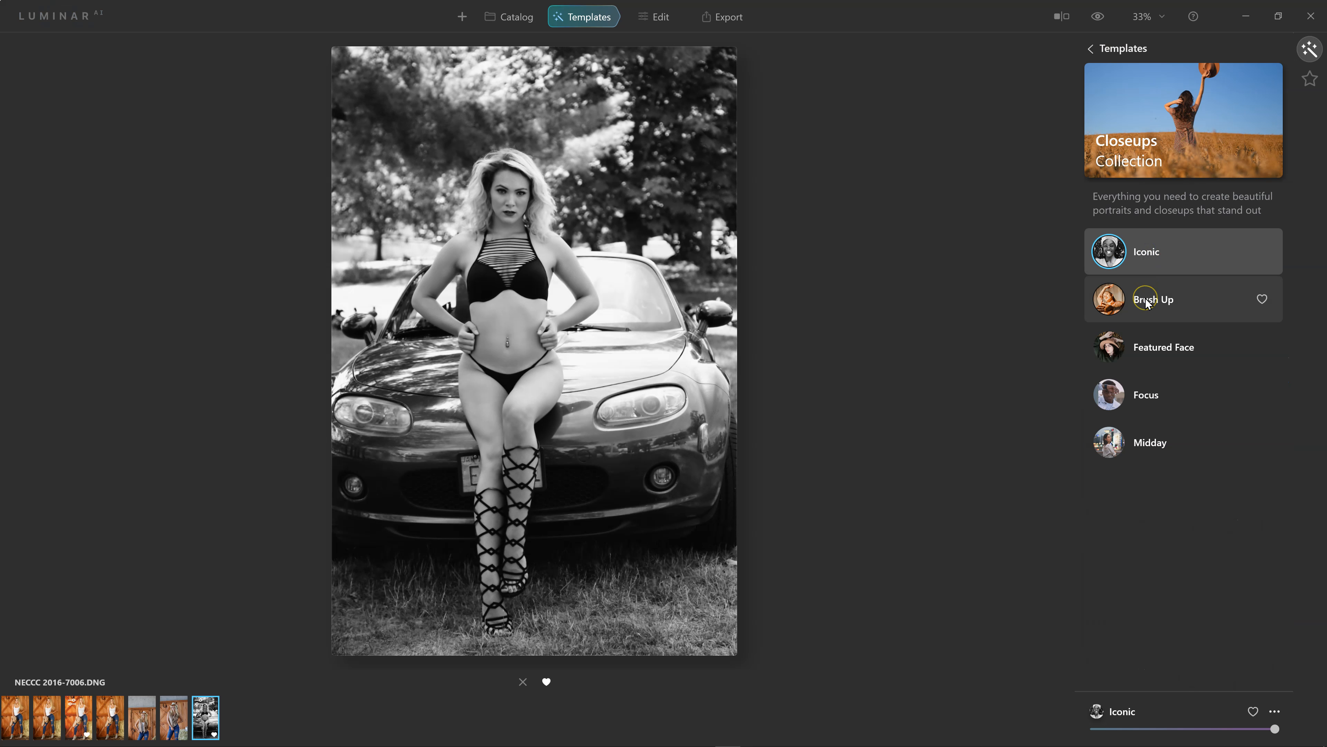
pyautogui.click(1146, 299)
pyautogui.click(1150, 347)
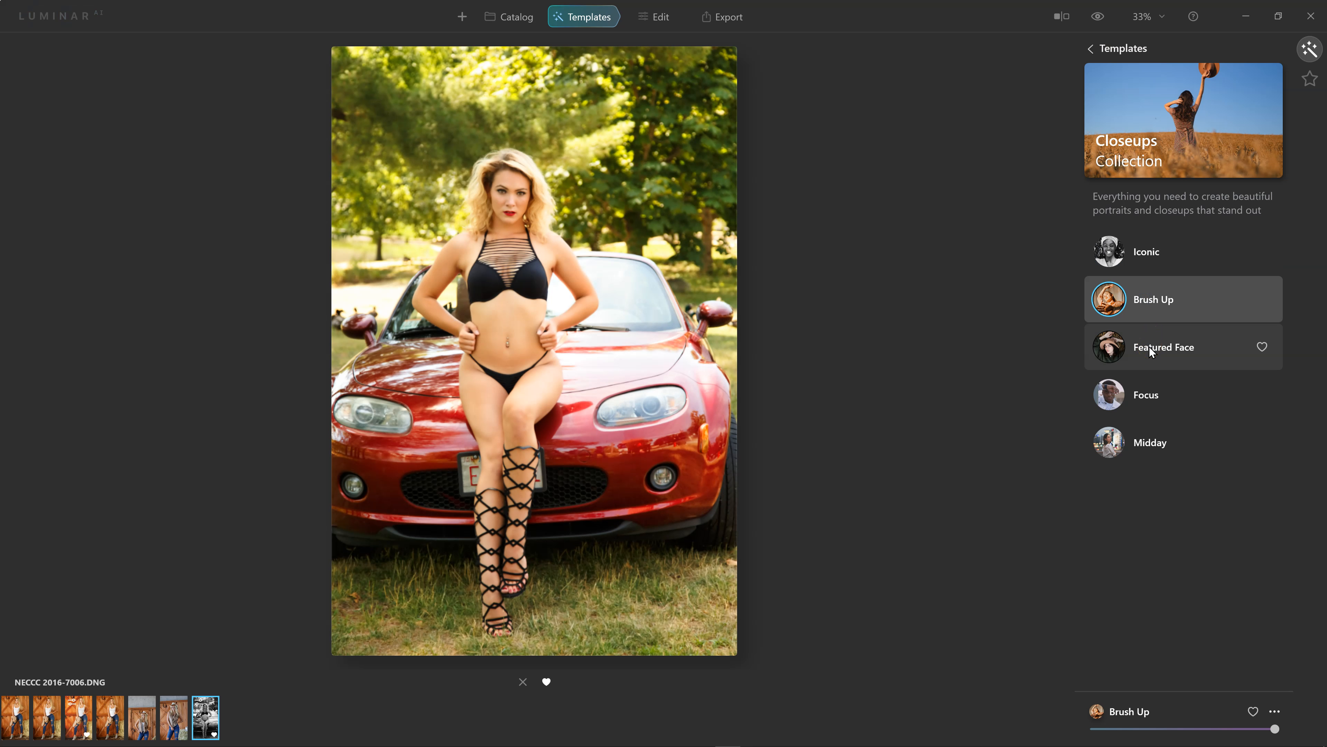
pyautogui.click(1151, 395)
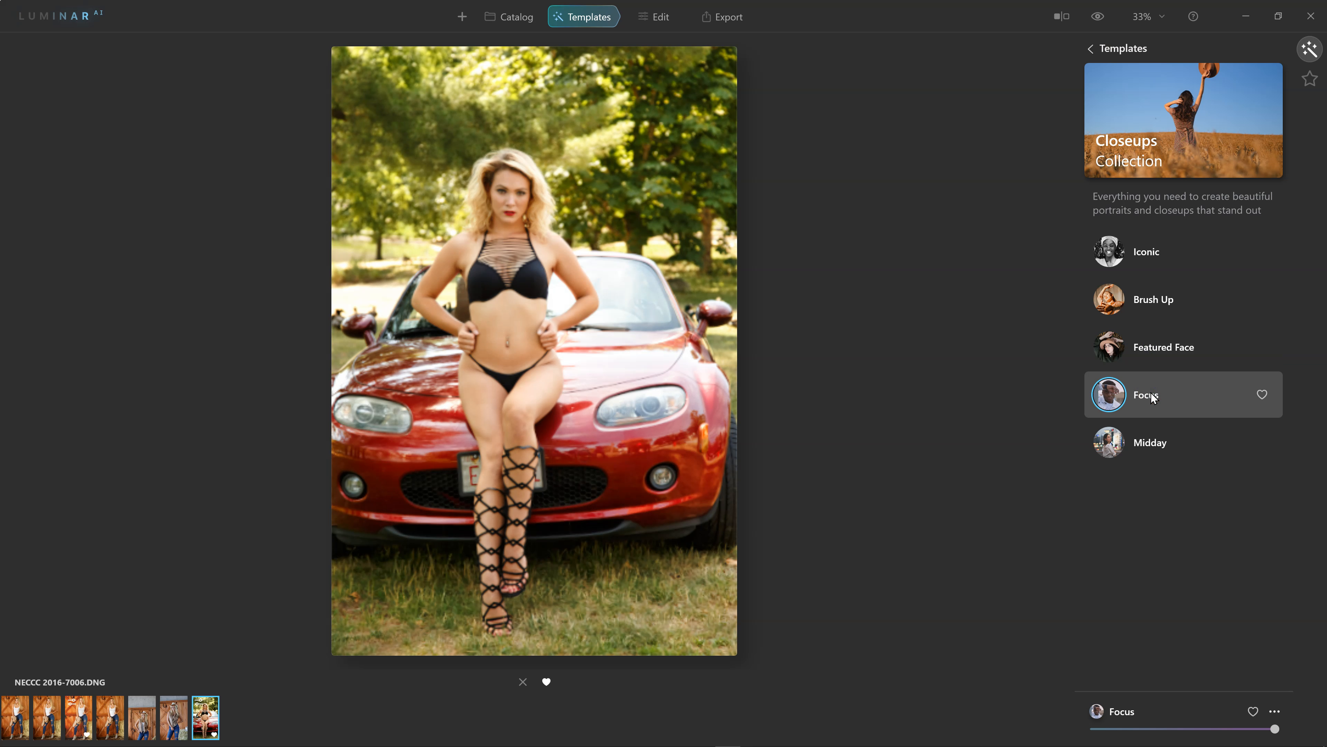
pyautogui.click(1143, 441)
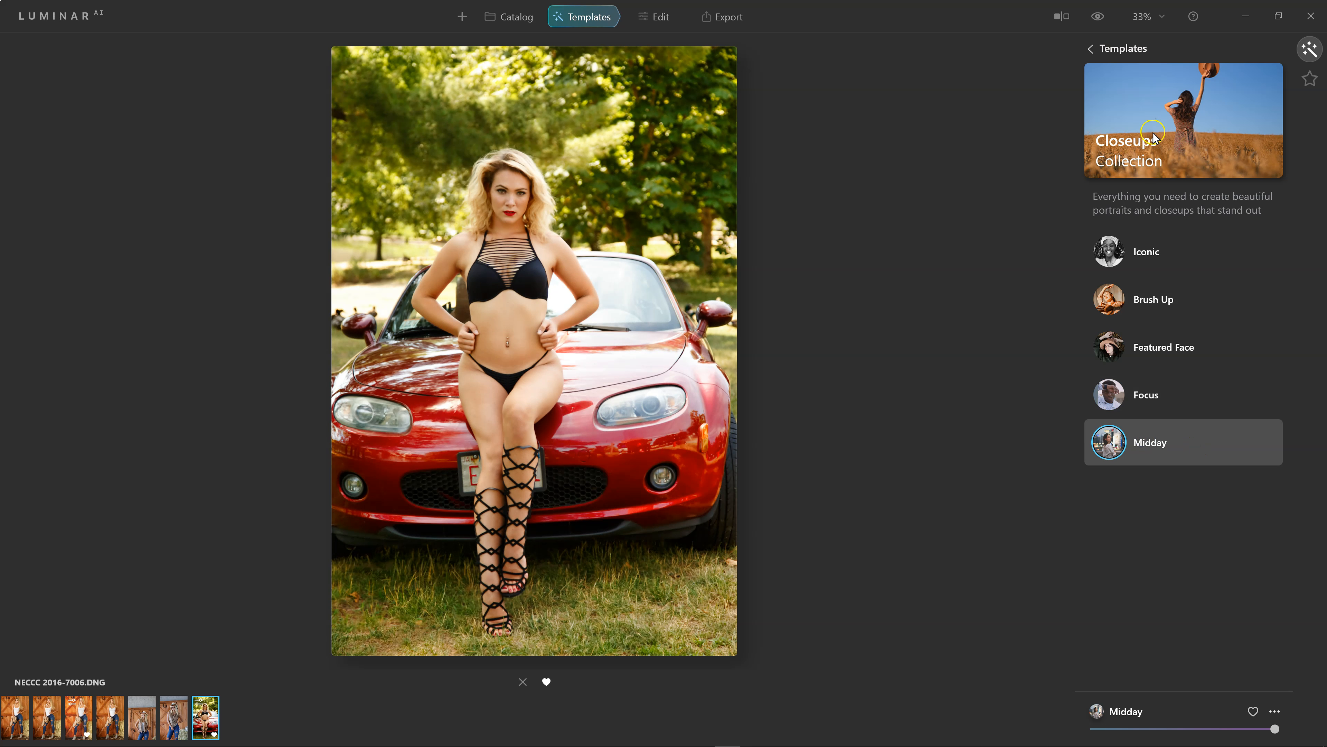
# Step: Compare the Blockbuster collection's templates on the photo again and apply Cyberpunk
pyautogui.click(1091, 49)
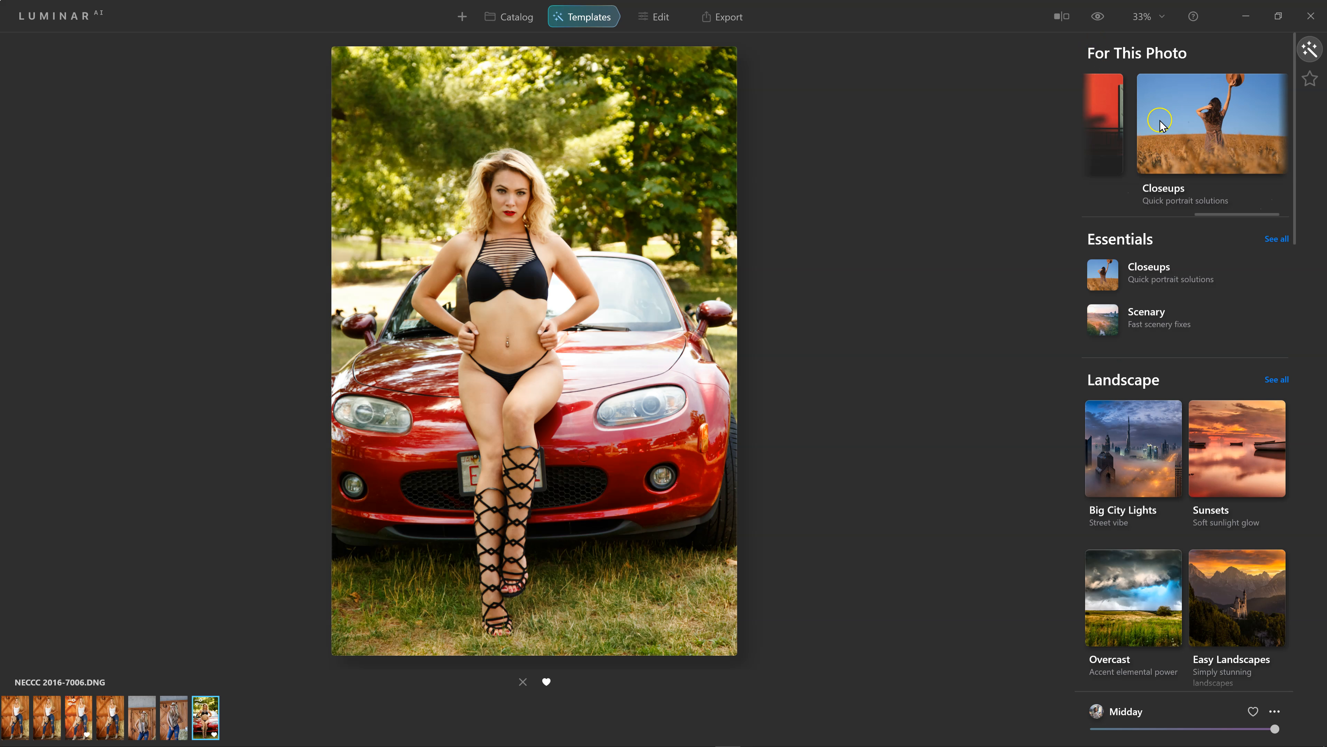
pyautogui.hscroll(-6, 1158, 128)
pyautogui.click(1154, 135)
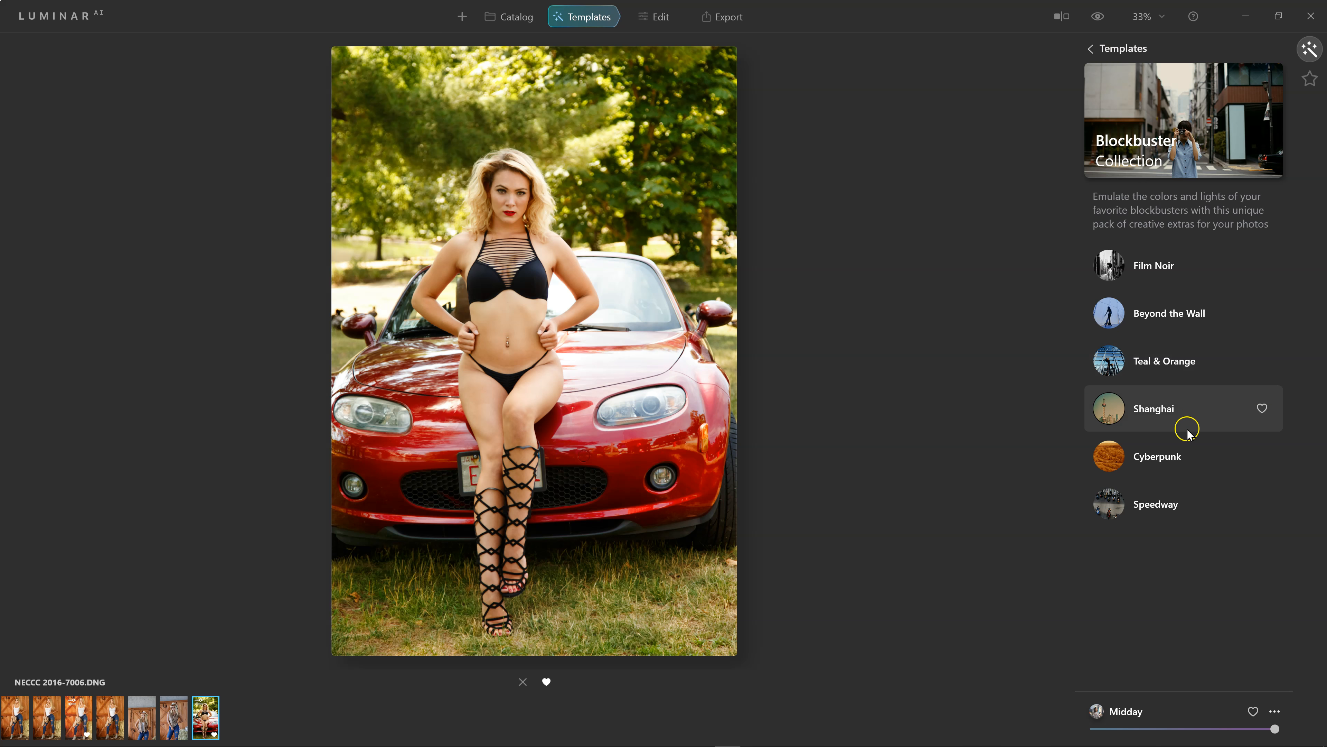
pyautogui.click(1141, 261)
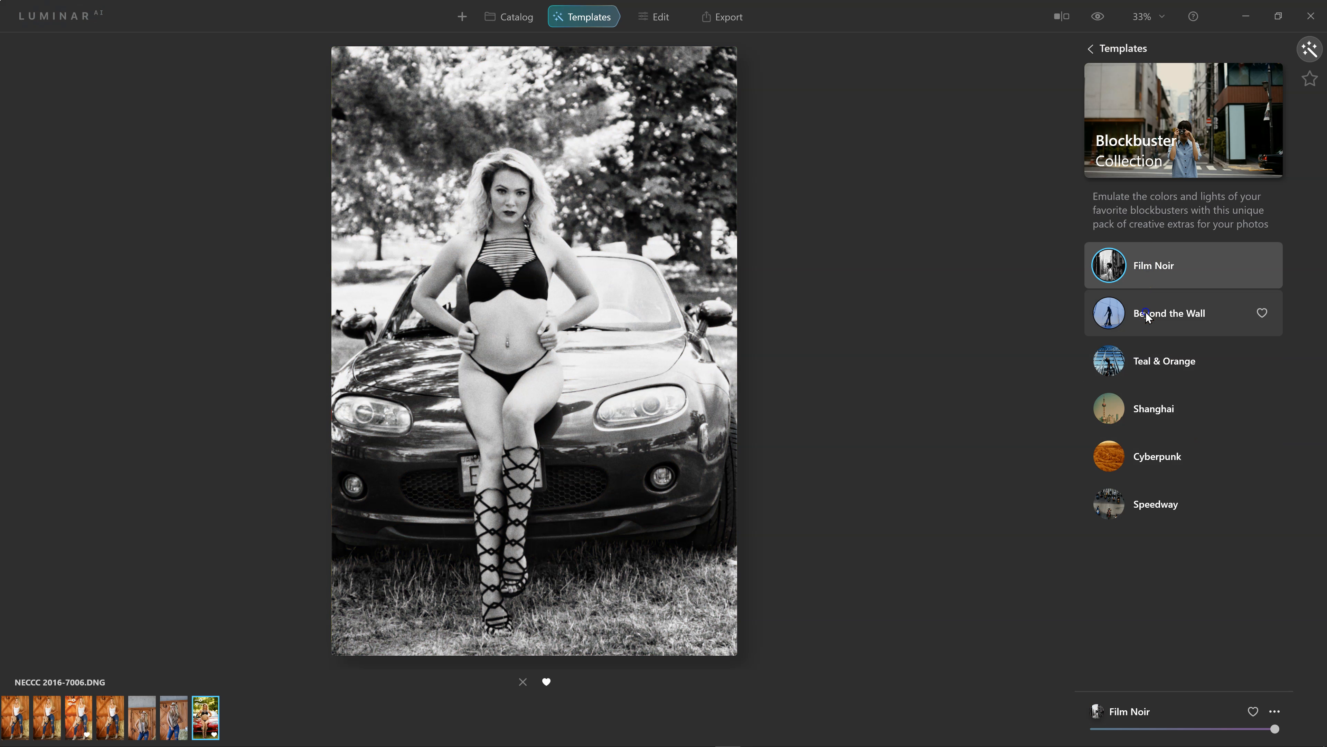
pyautogui.click(1145, 314)
pyautogui.click(1145, 366)
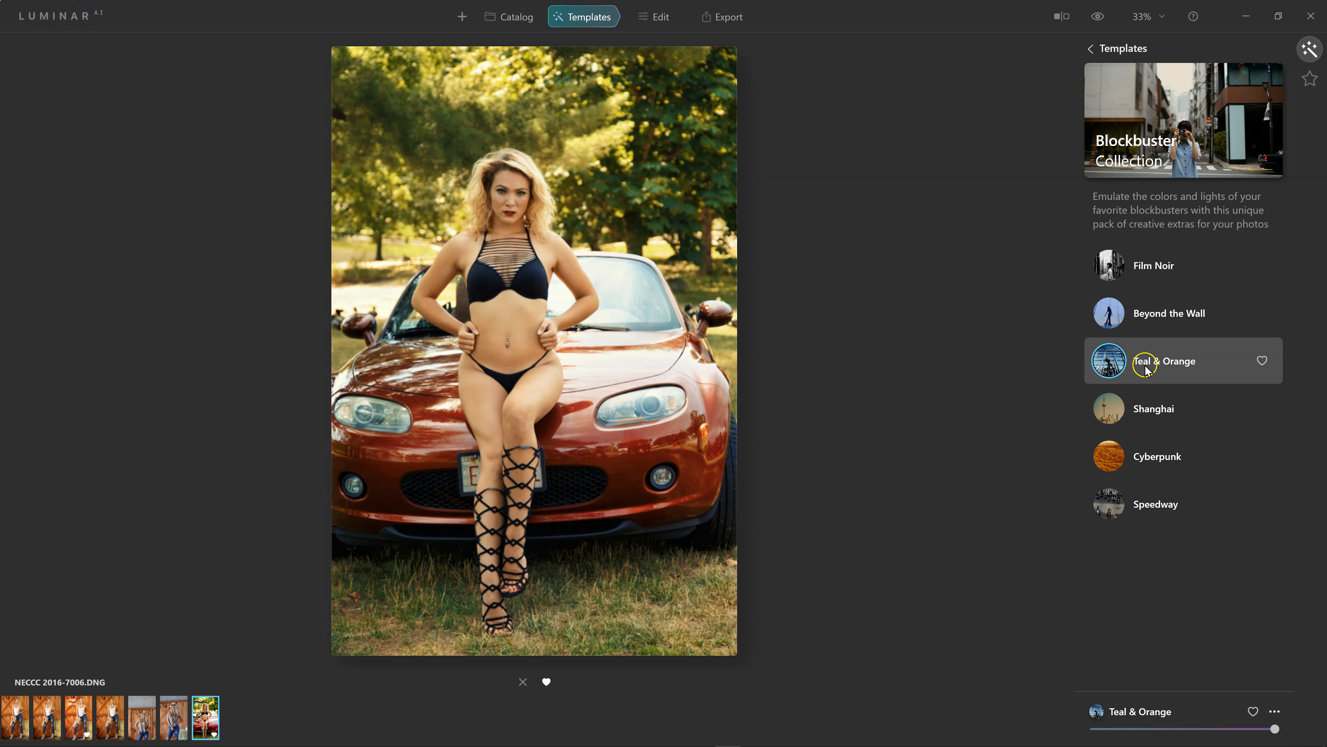
pyautogui.click(1153, 409)
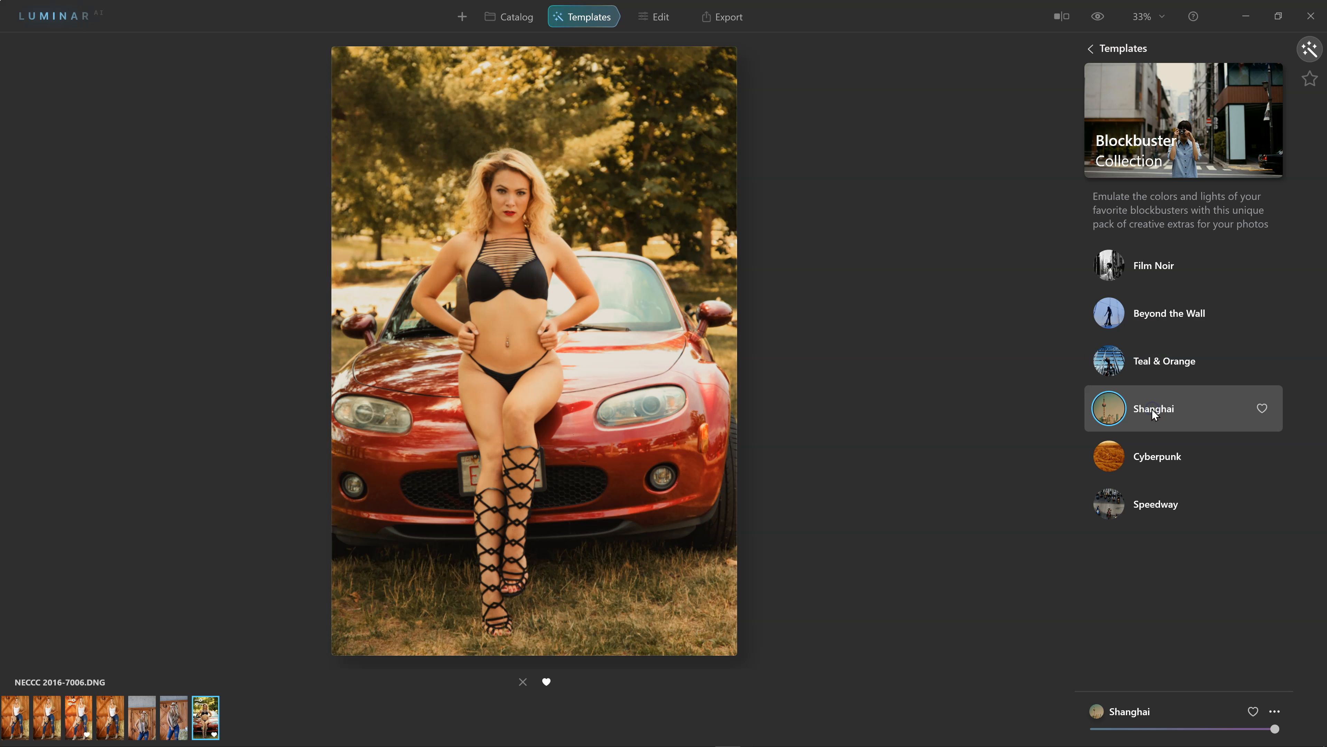
pyautogui.click(1144, 458)
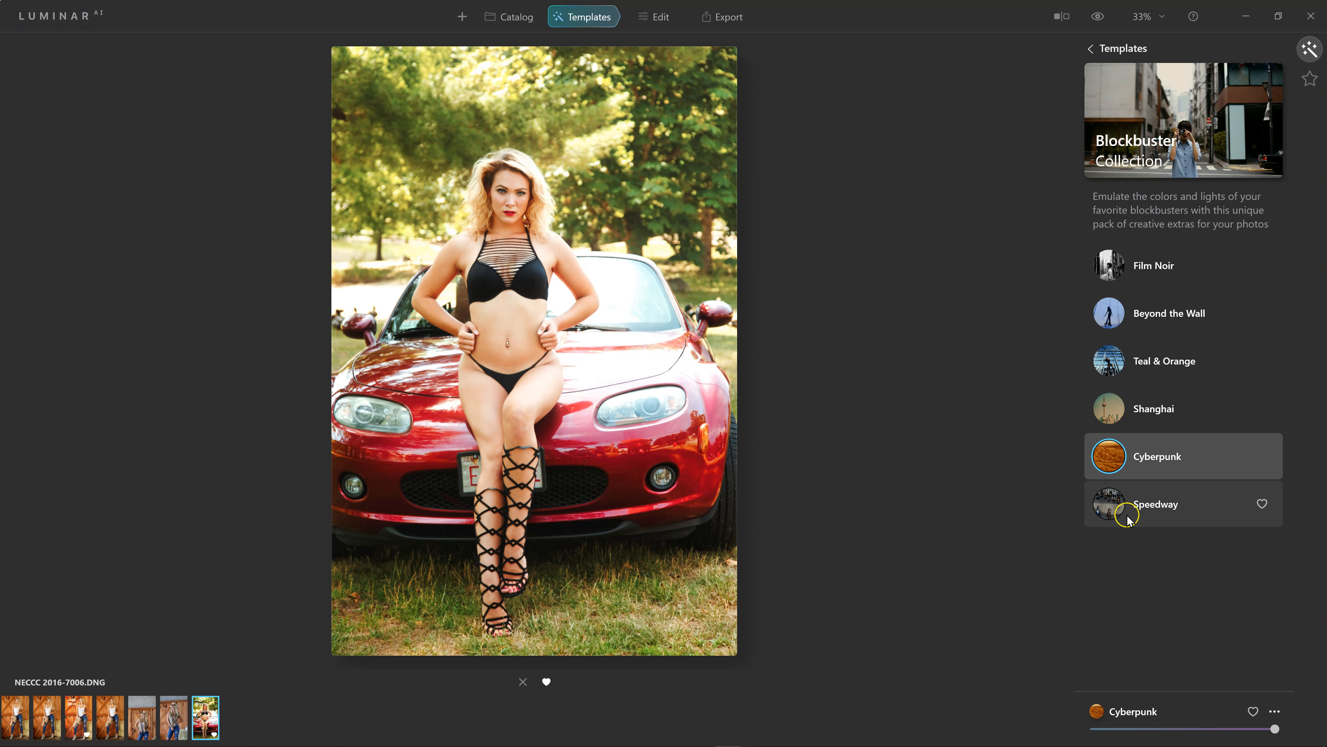
pyautogui.click(1155, 506)
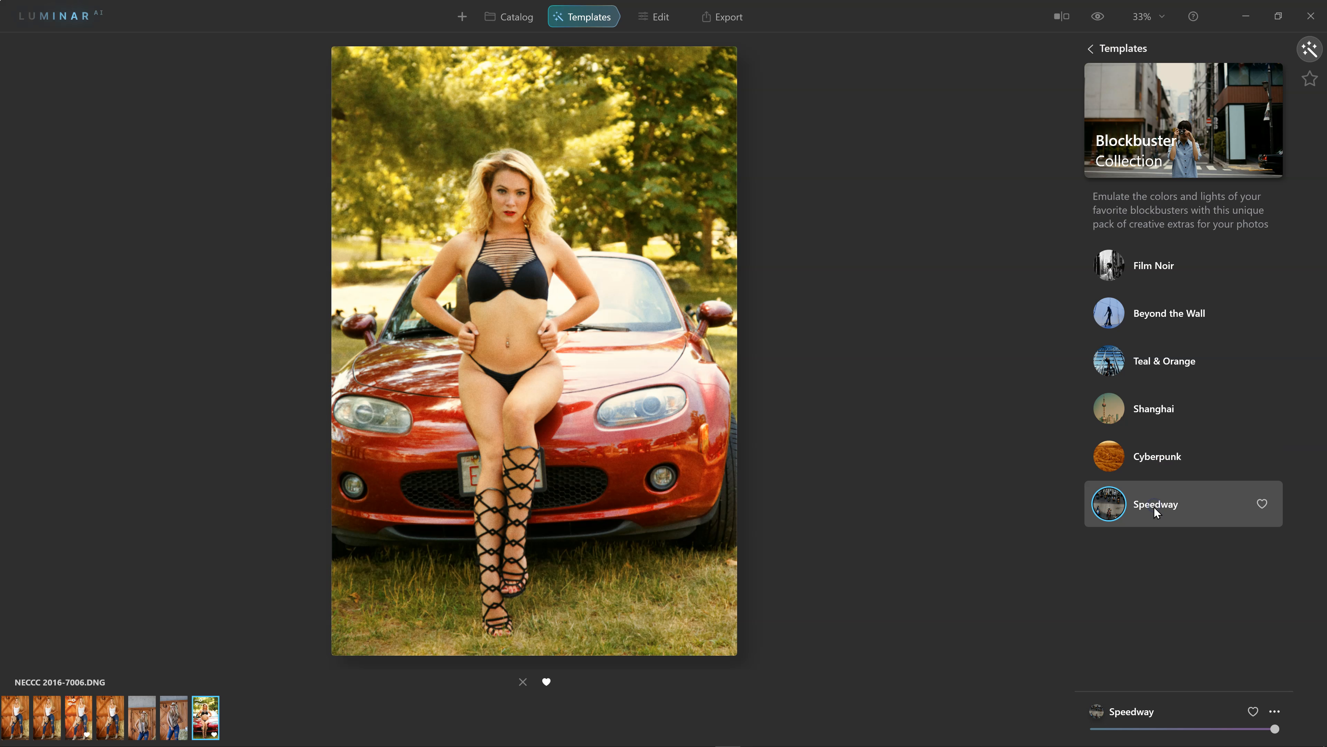
pyautogui.click(1146, 458)
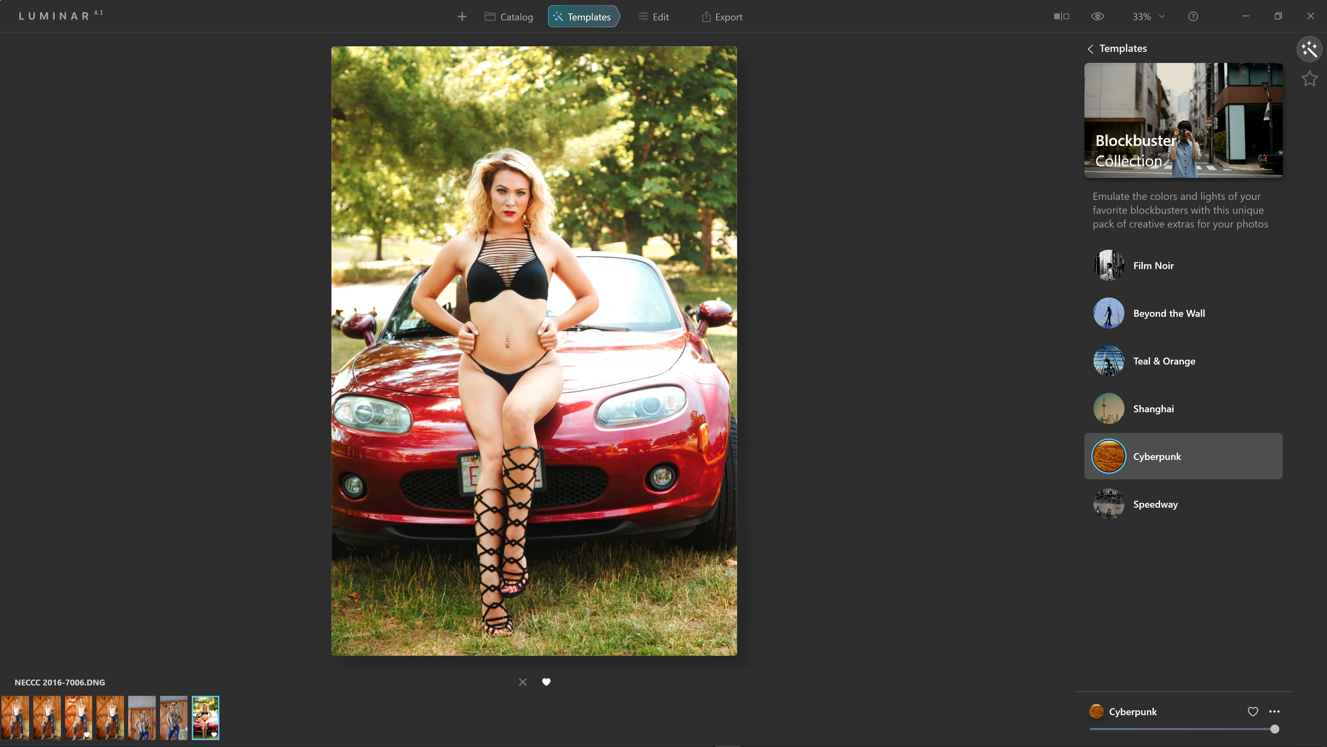
# Step: Try the automatic Composition AI straightening and crop on the photo in the editing workspace
pyautogui.click(659, 19)
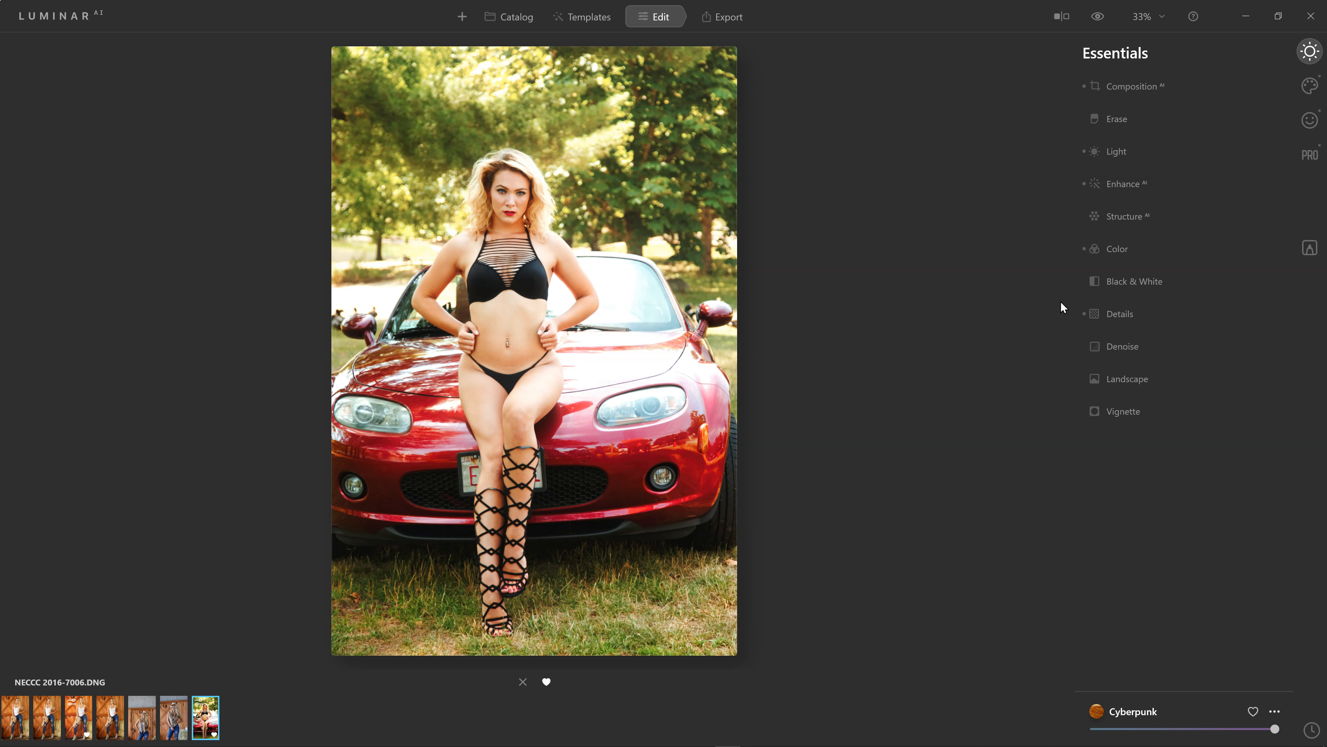
pyautogui.click(1144, 93)
pyautogui.click(1172, 122)
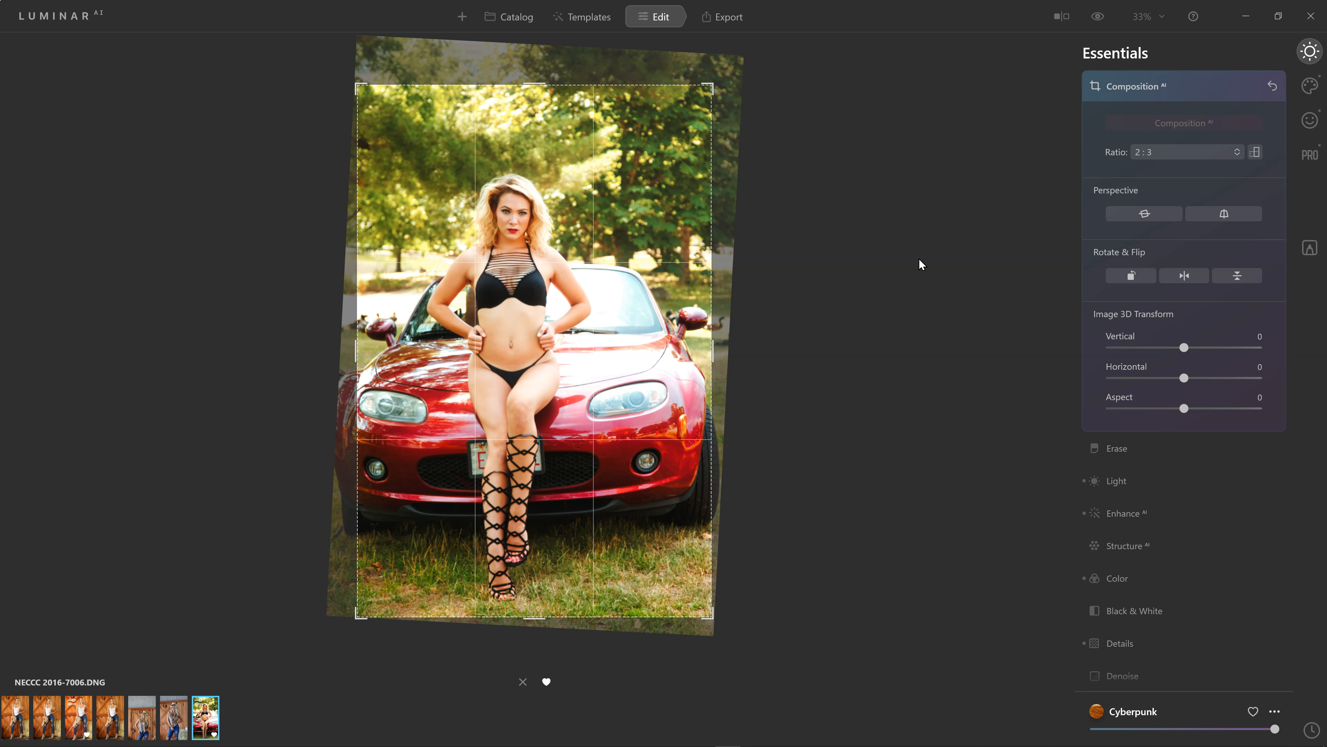
pyautogui.press('Return')
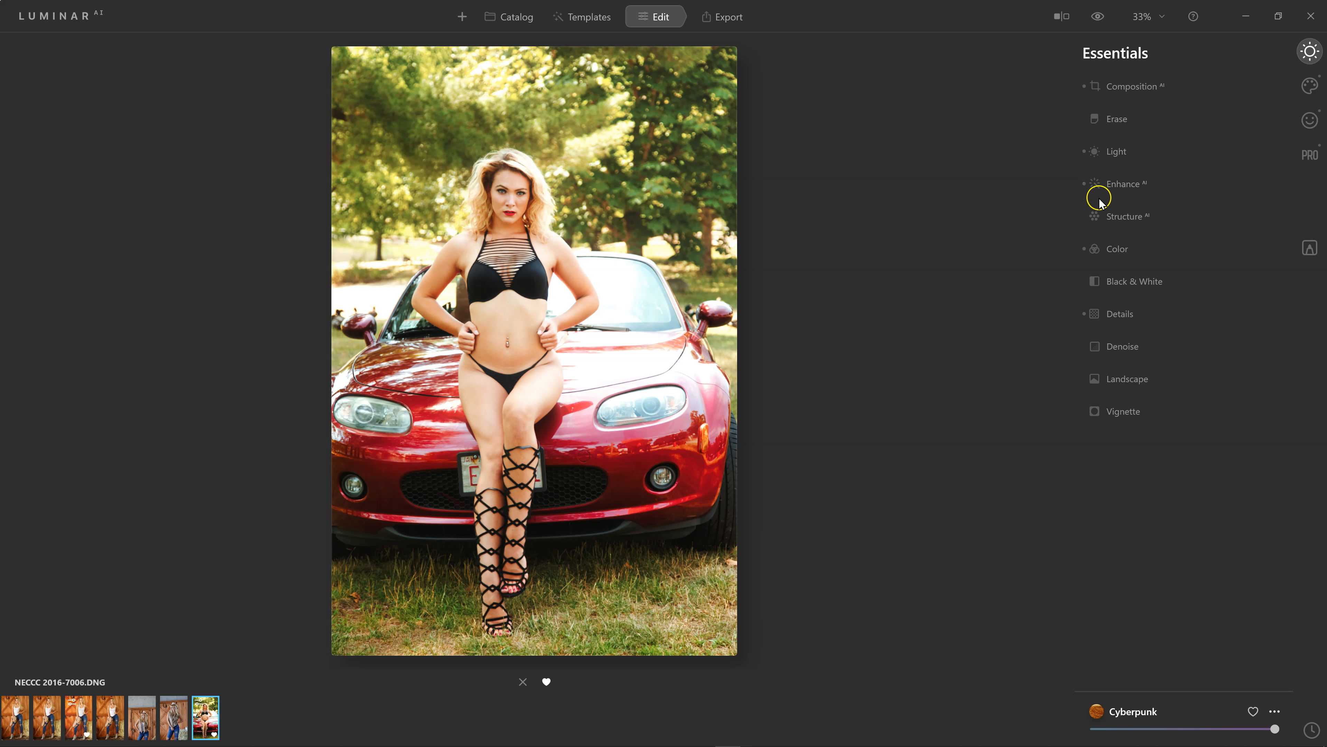
# Step: Review the template's Color settings and compare the photo with and without the Enhance AI adjustment
pyautogui.click(1113, 249)
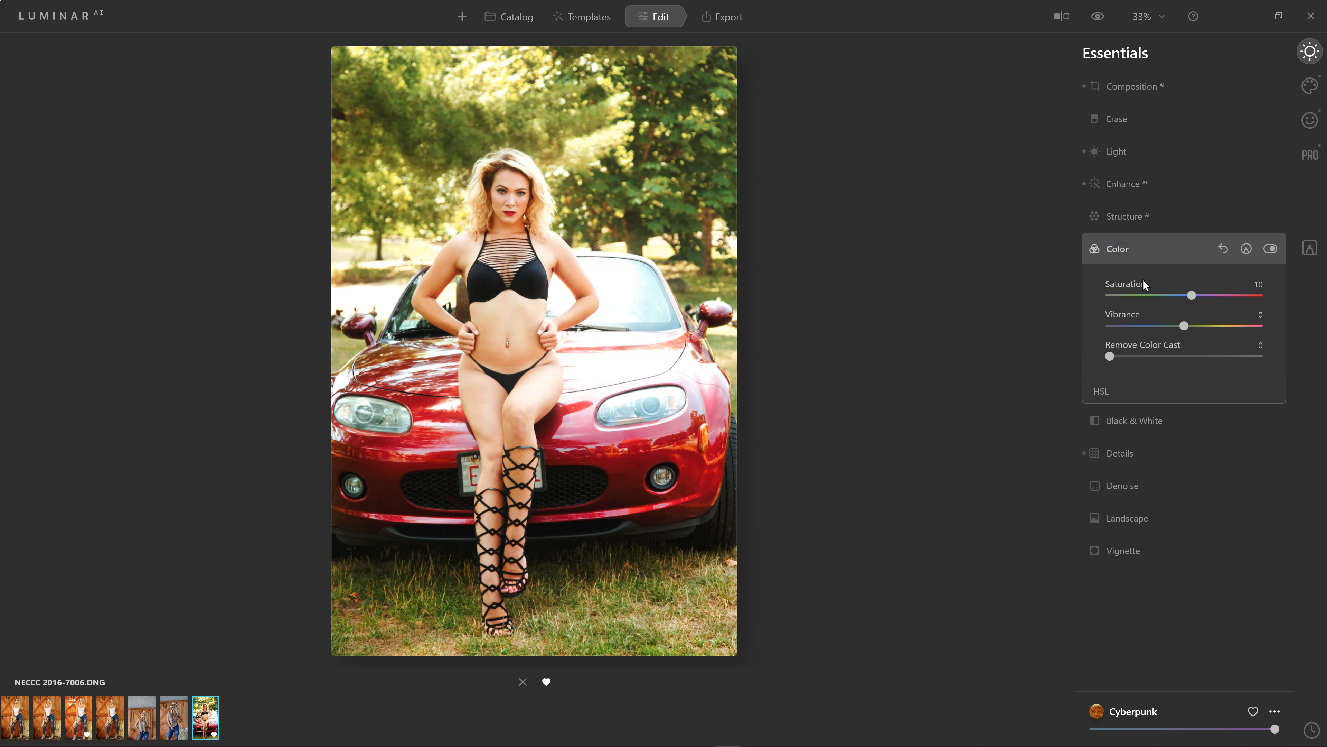
pyautogui.click(1122, 248)
pyautogui.click(1120, 185)
pyautogui.click(1270, 184)
pyautogui.click(1270, 184)
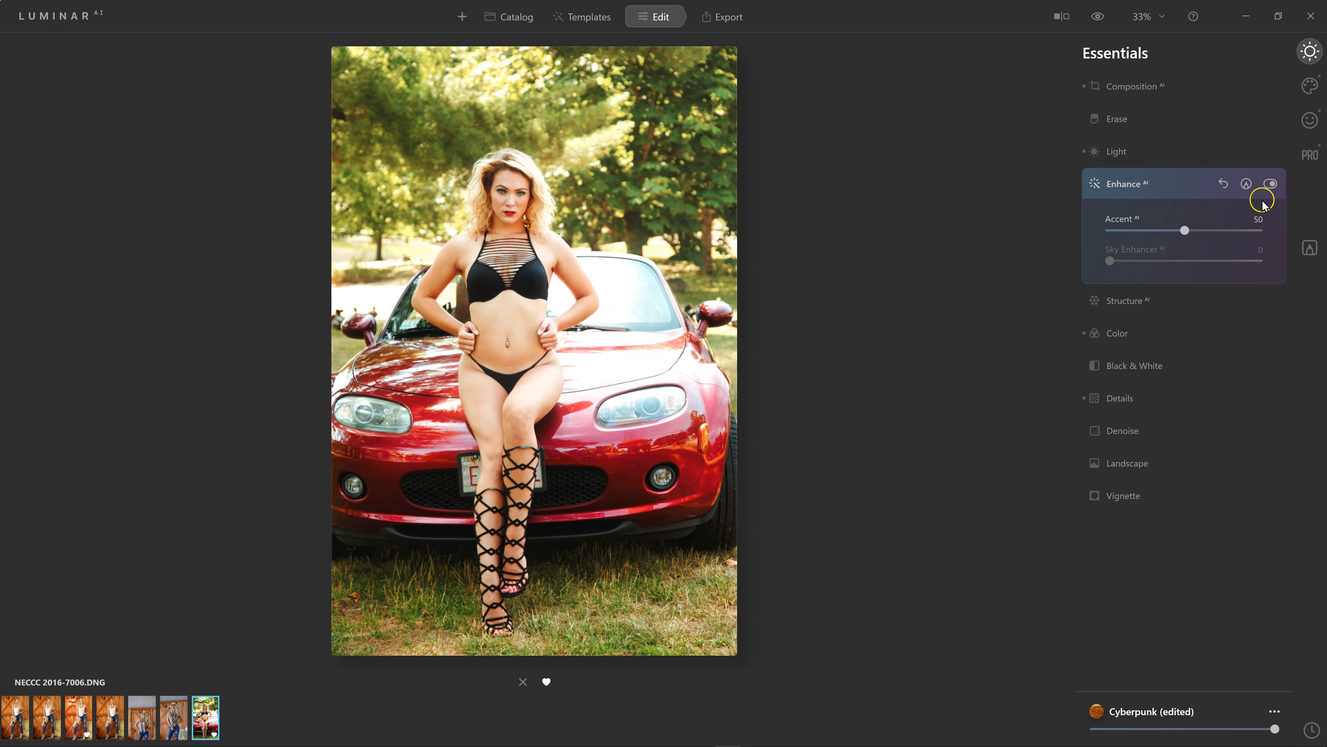
pyautogui.click(1127, 180)
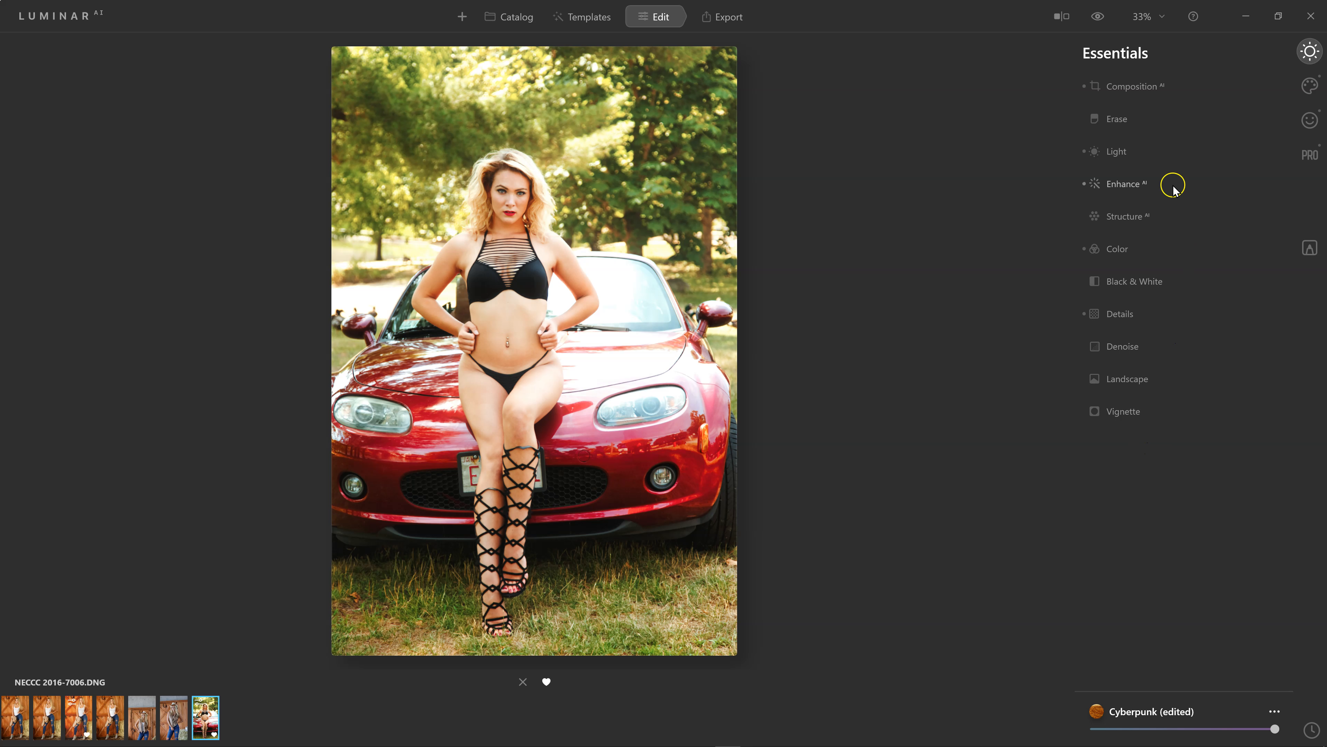
# Step: Add the Creative Mystical effect with an amount of 7 and compare the photo with and without it
pyautogui.click(1310, 85)
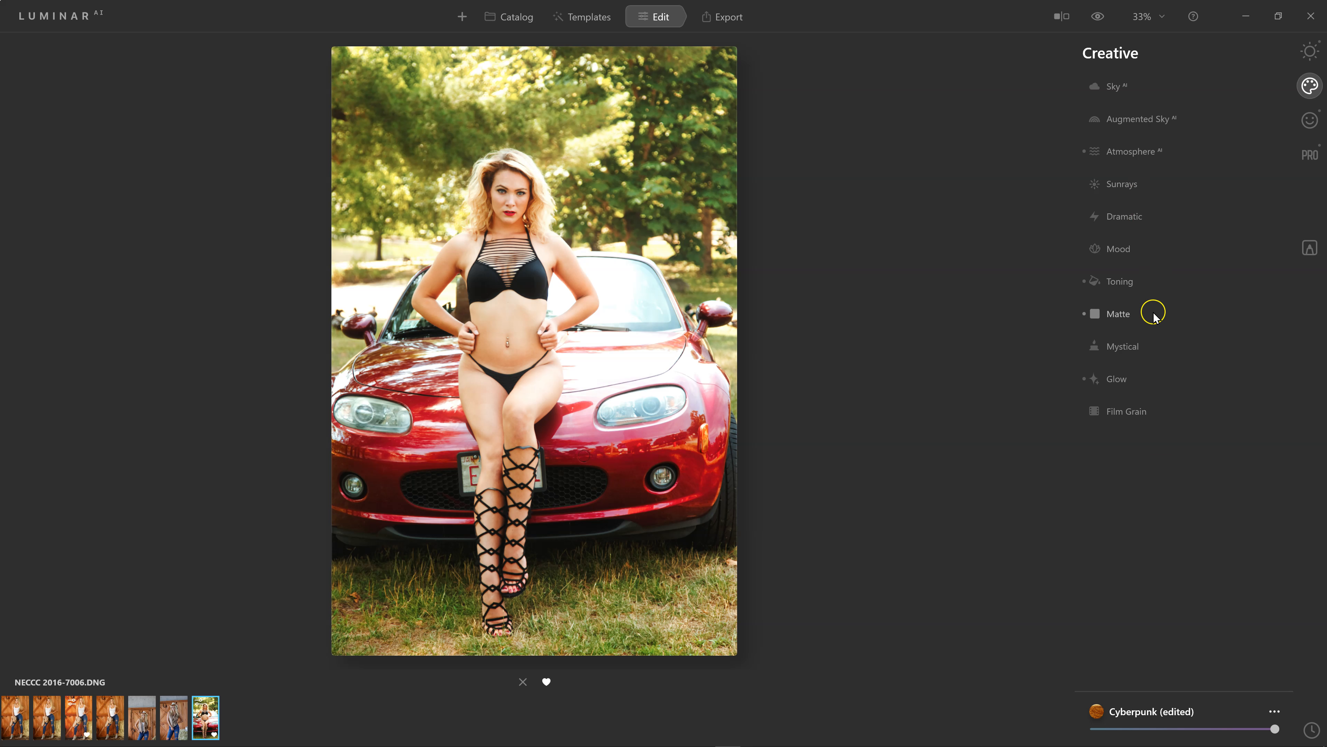
pyautogui.click(1129, 346)
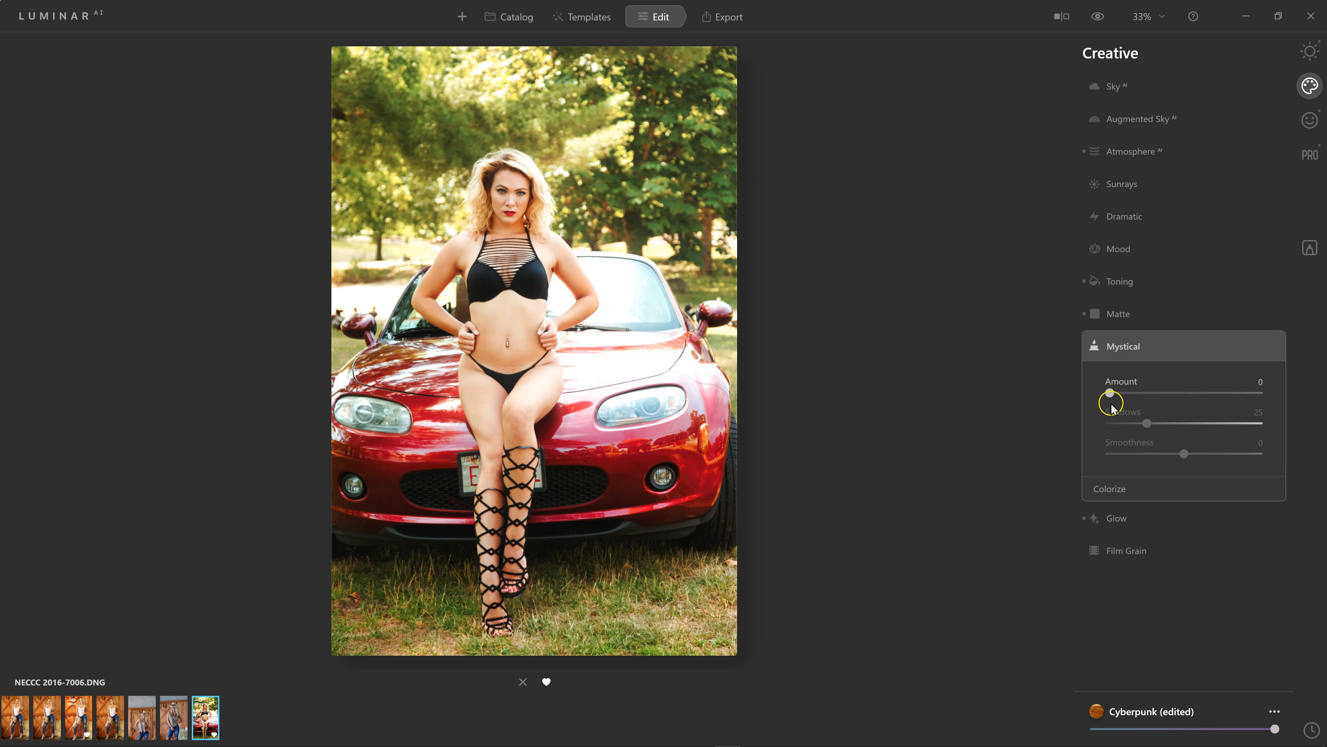
pyautogui.moveTo(1112, 392)
pyautogui.mouseDown()
pyautogui.moveTo(1240, 400)
pyautogui.moveTo(1123, 400)
pyautogui.mouseUp()
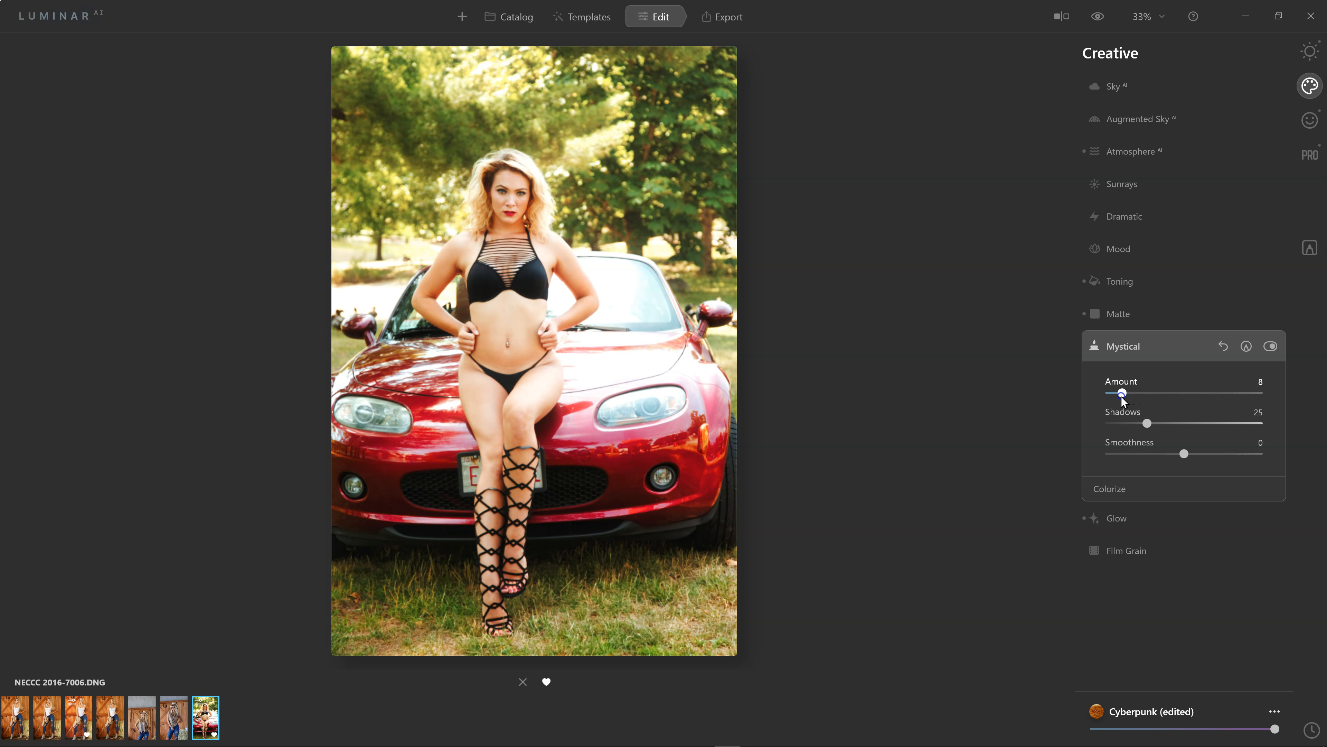
pyautogui.click(1270, 346)
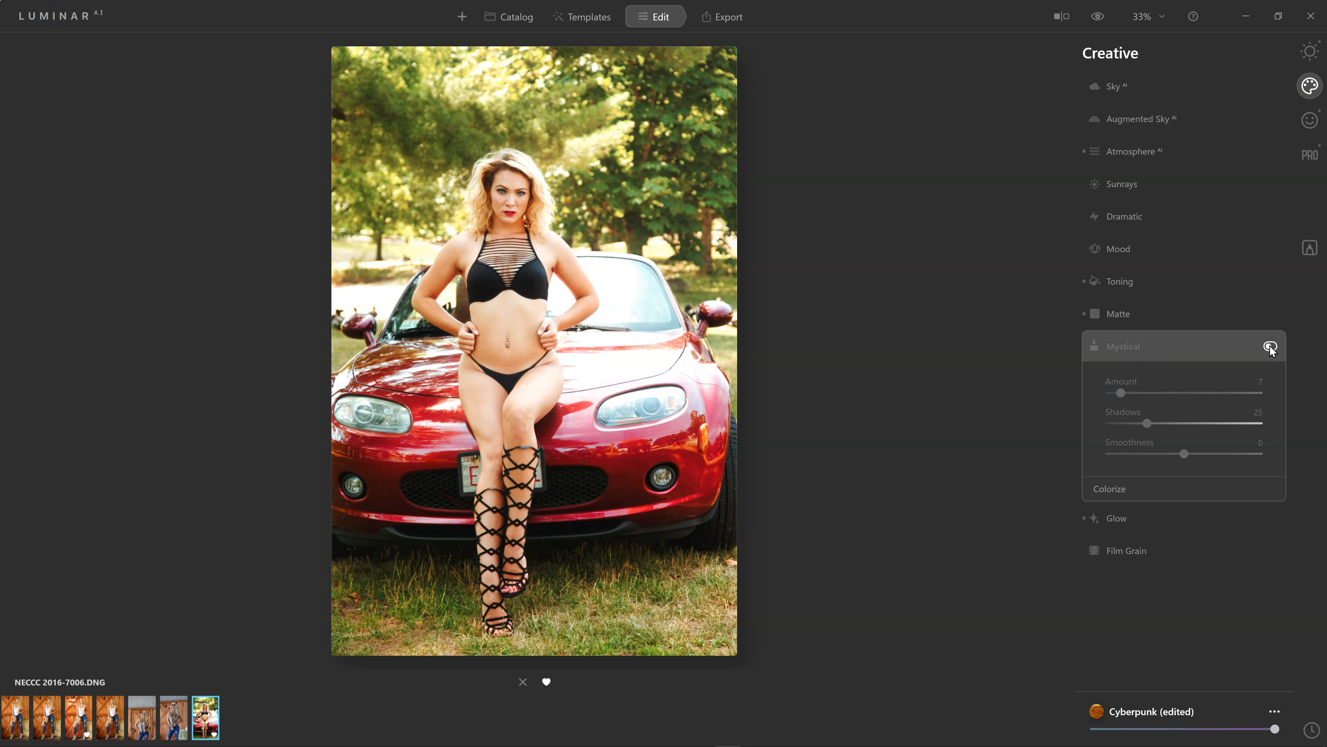
pyautogui.click(1270, 346)
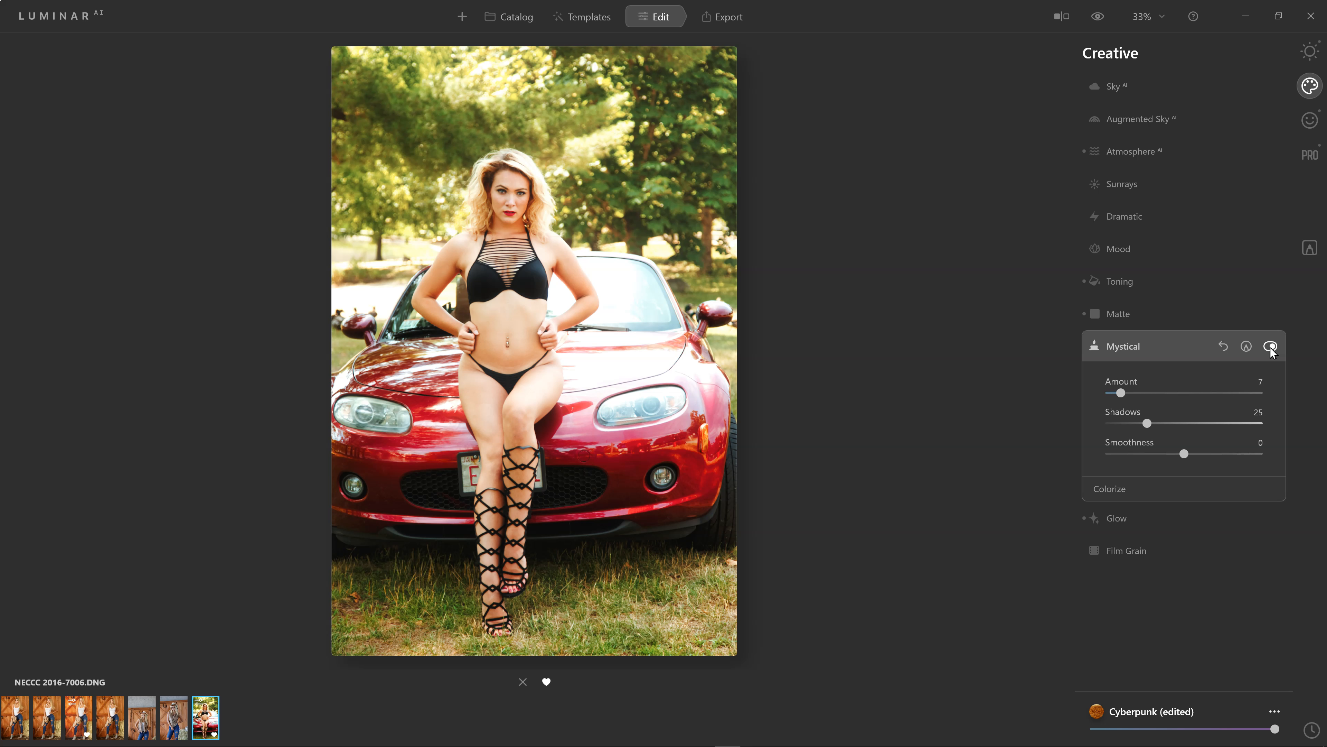
pyautogui.click(1270, 346)
pyautogui.click(1270, 346)
pyautogui.click(1165, 345)
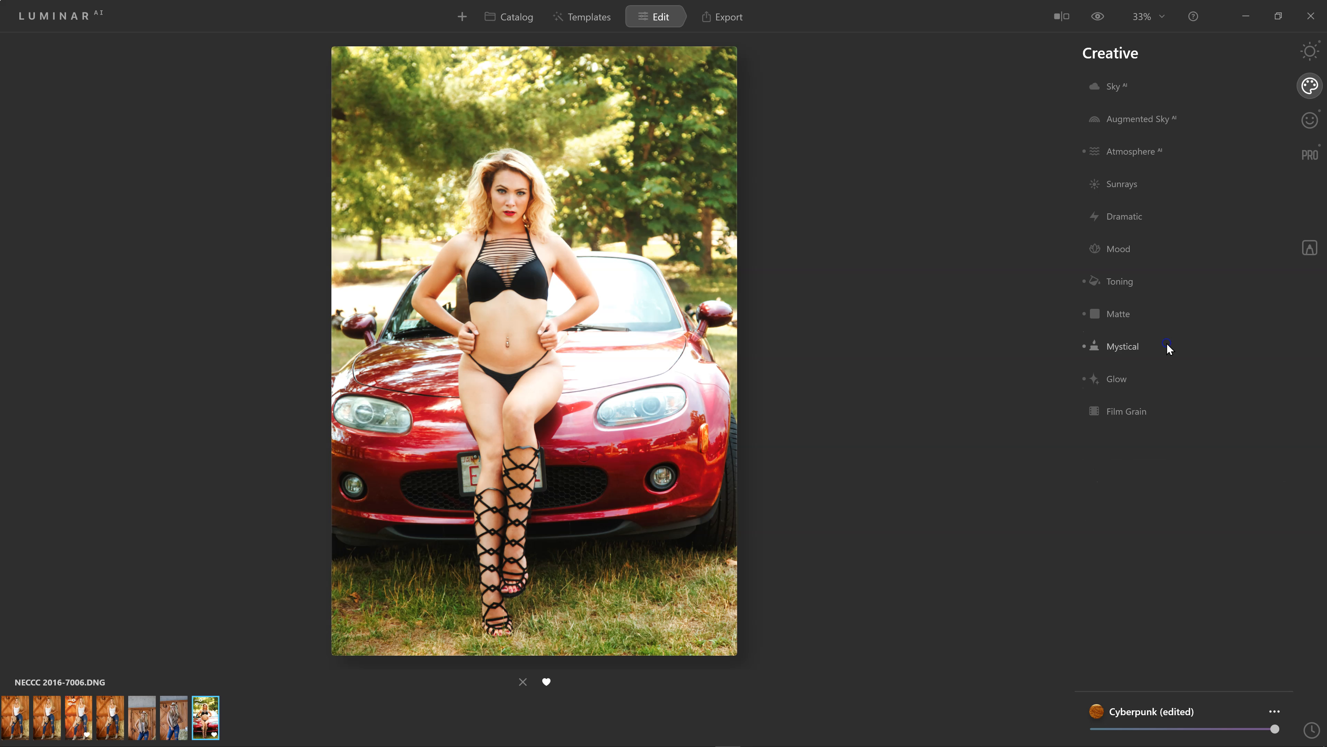
# Step: Try Glow amounts of 0 and 68 on the photo, then set the amount to 24
pyautogui.click(1120, 377)
pyautogui.moveTo(1106, 448); pyautogui.dragTo(1141, 449)
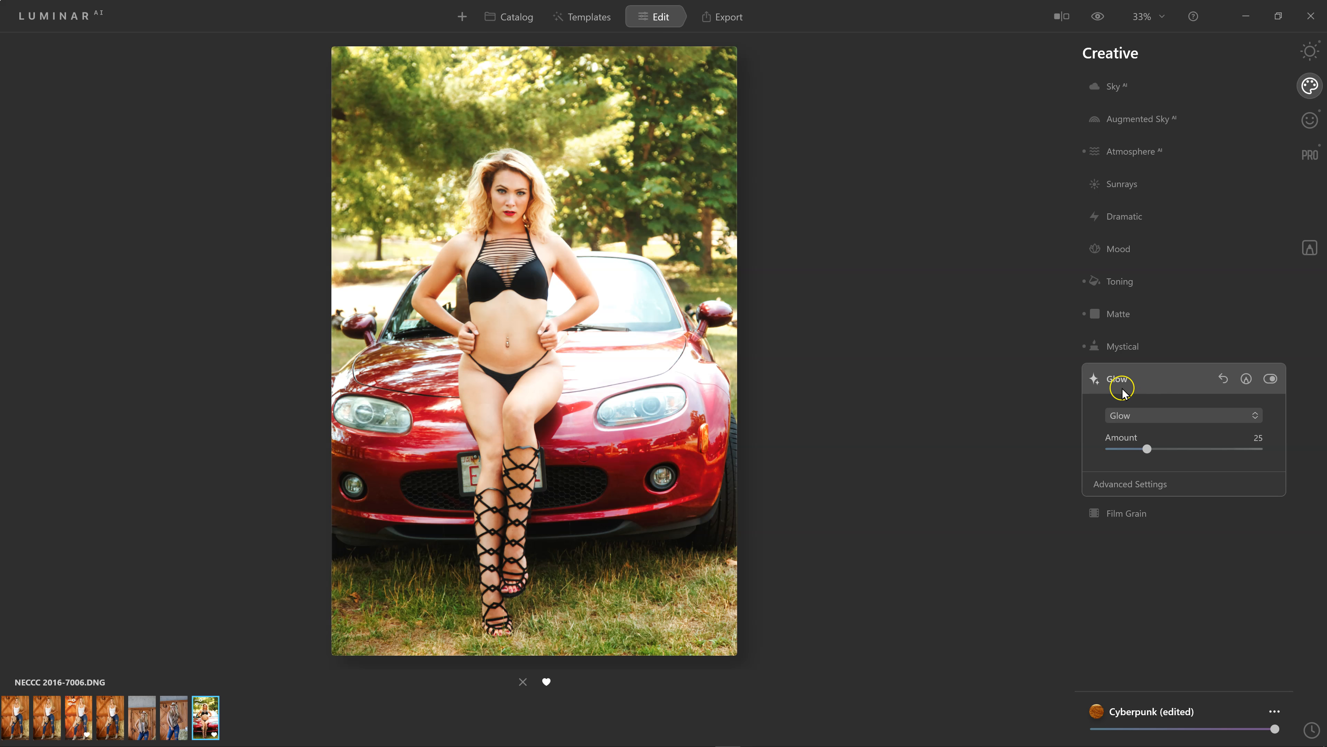
pyautogui.moveTo(1147, 449); pyautogui.dragTo(1093, 453)
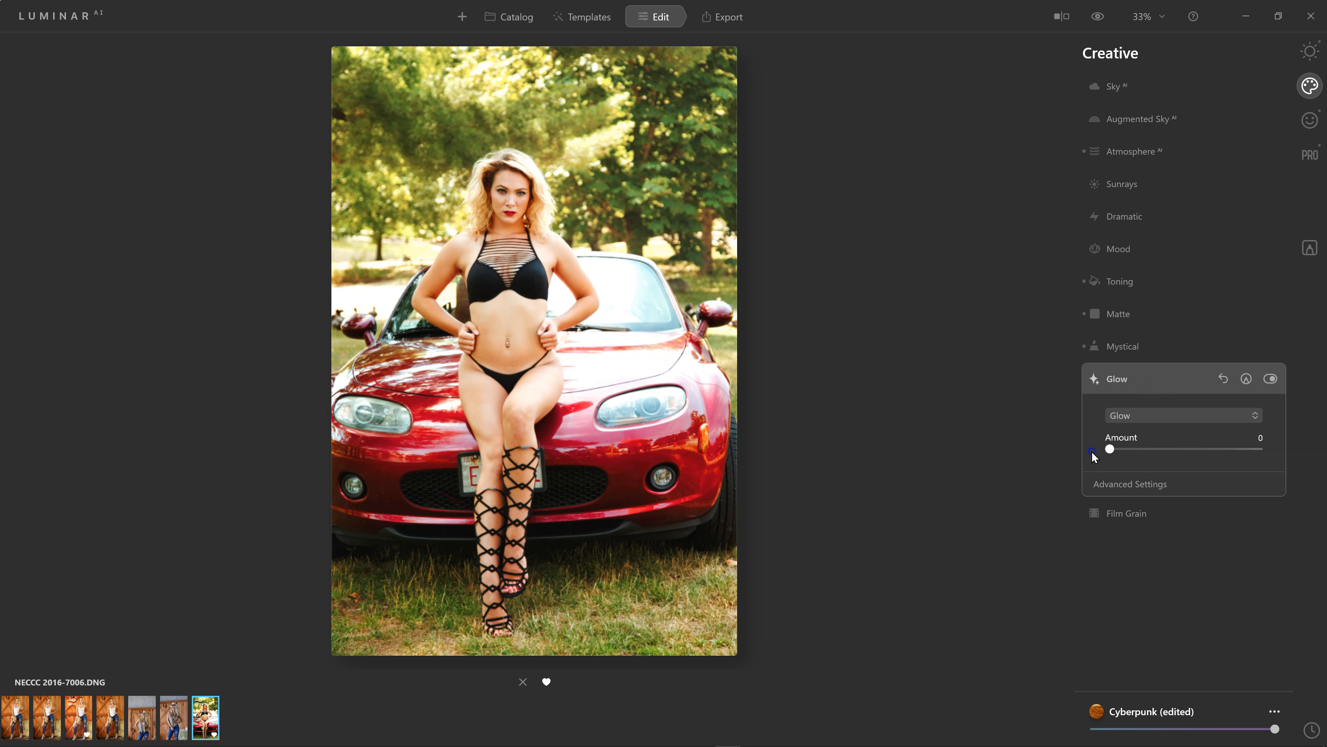
pyautogui.moveTo(1097, 454); pyautogui.dragTo(1211, 465)
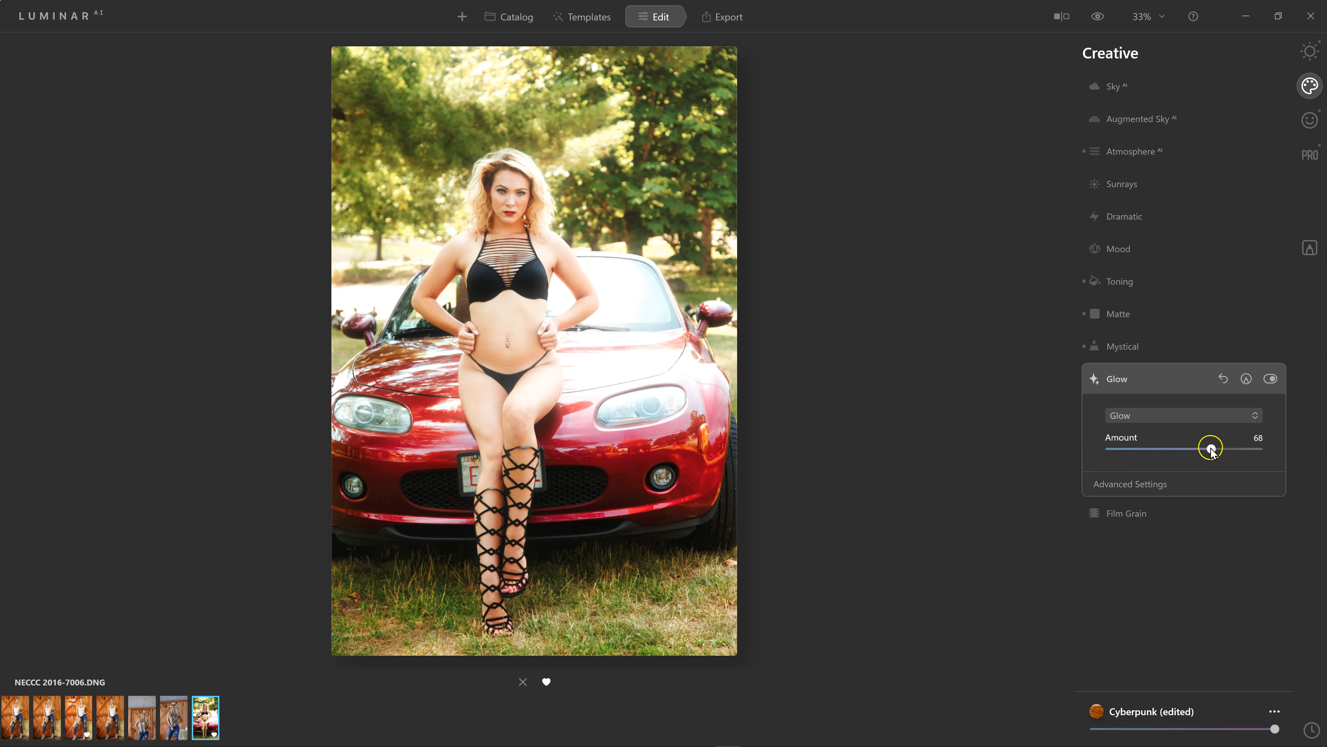
pyautogui.moveTo(1210, 448); pyautogui.dragTo(1147, 454)
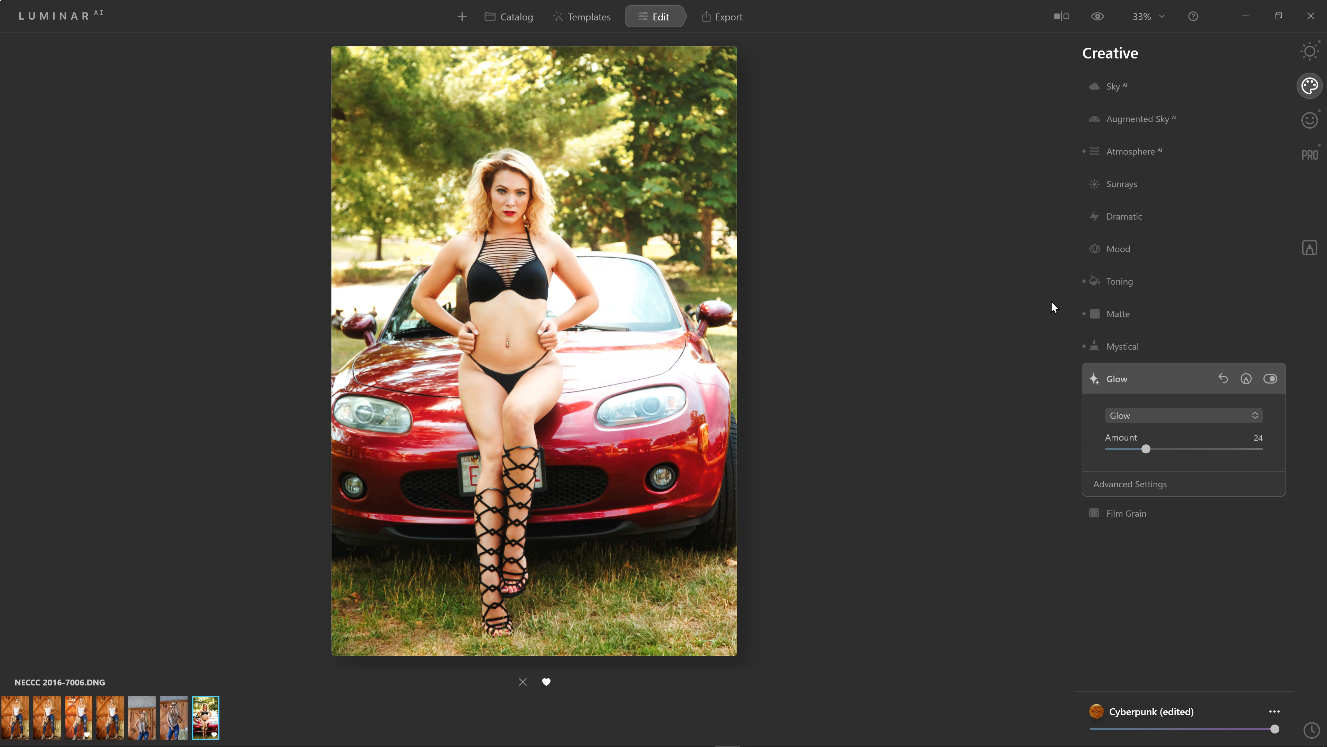
pyautogui.click(1117, 378)
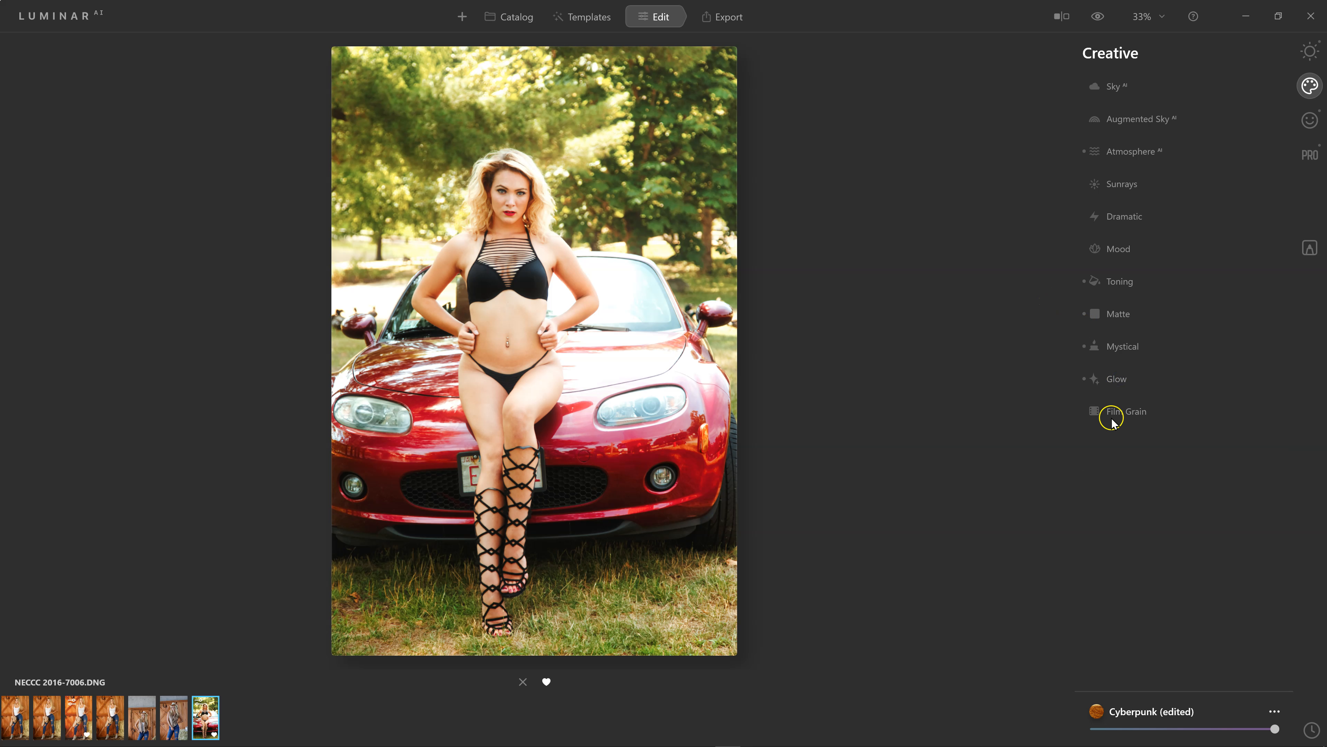
# Step: Brighten the woman's face with the Portrait Face AI tool, trying several Face Light strengths and settling on 59
pyautogui.click(1308, 122)
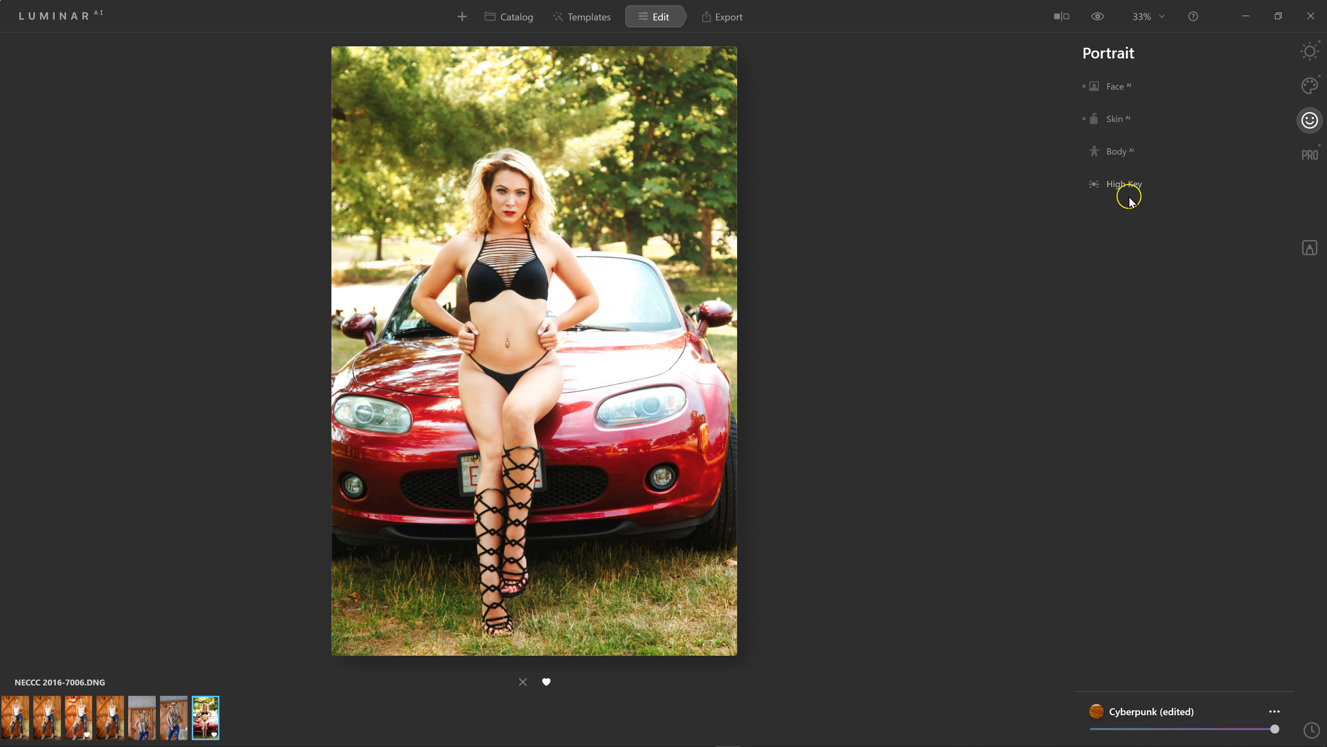
pyautogui.click(1117, 87)
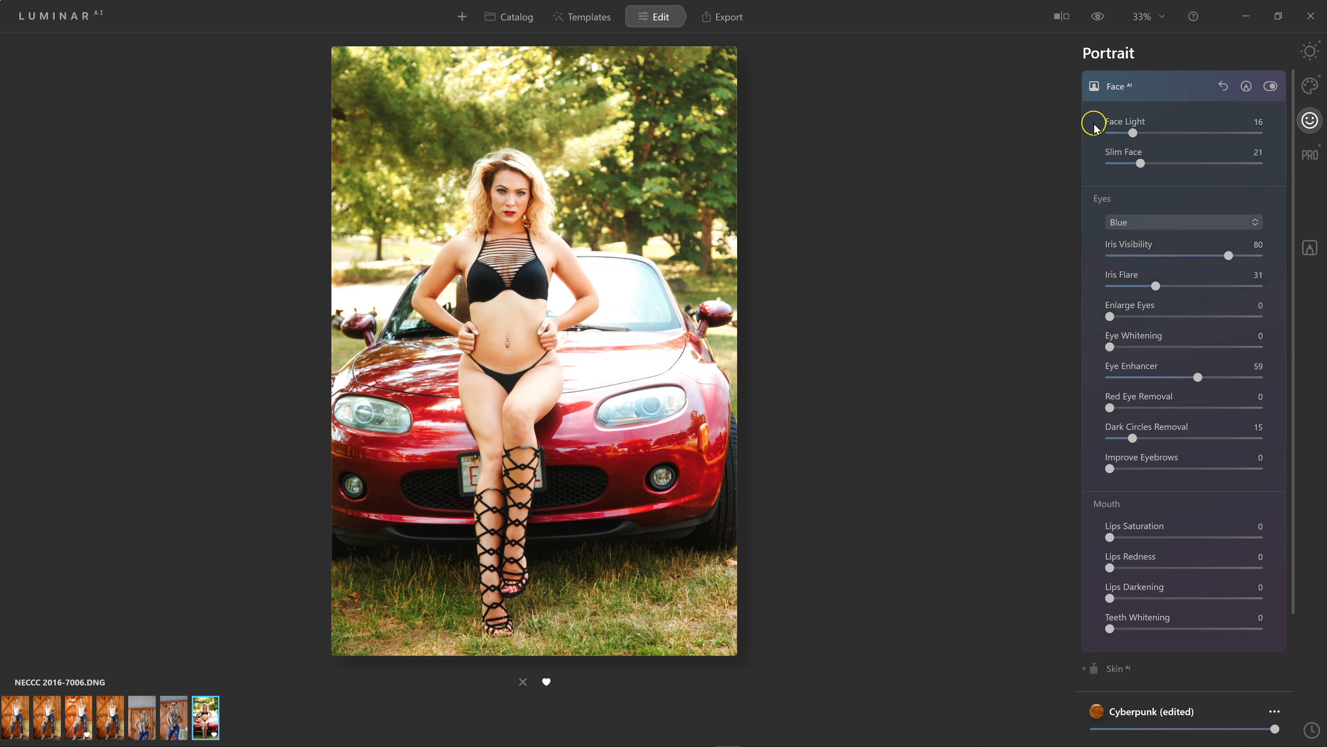
pyautogui.moveTo(1132, 134); pyautogui.dragTo(1165, 132)
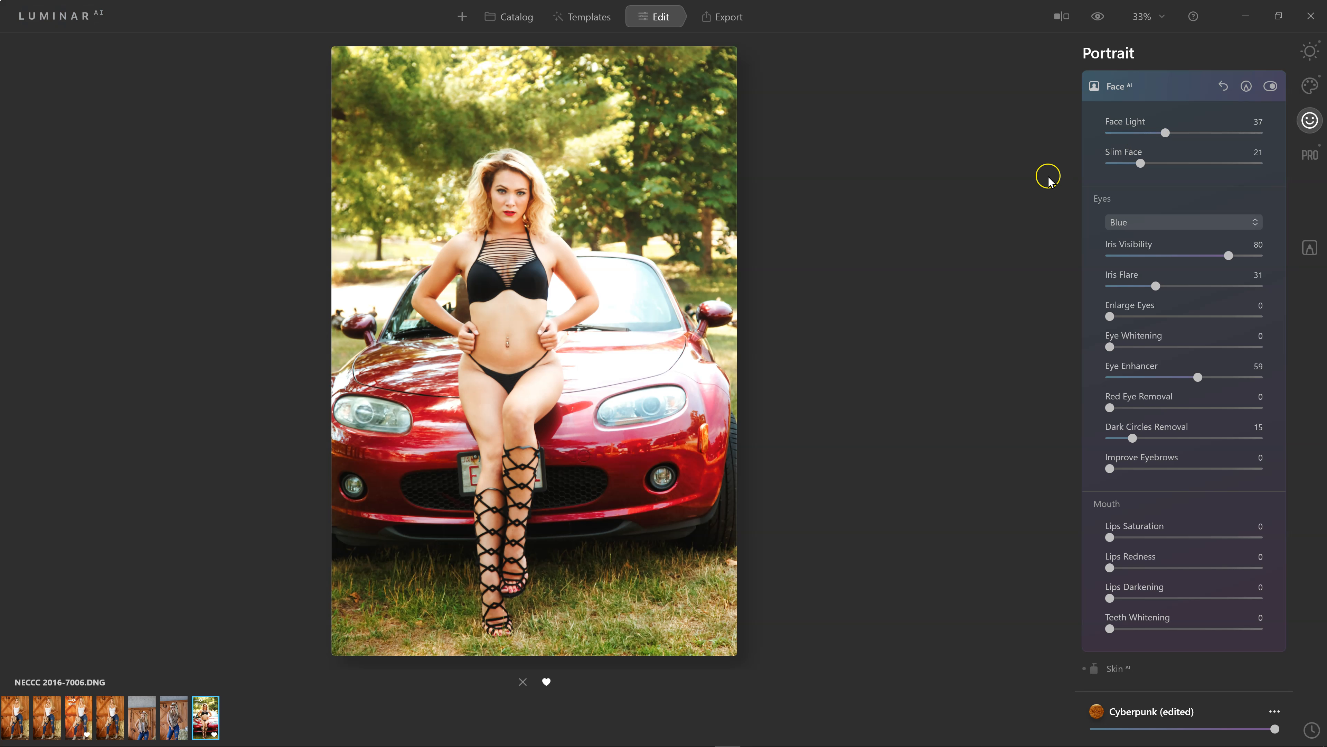
pyautogui.moveTo(1165, 133); pyautogui.dragTo(1252, 135)
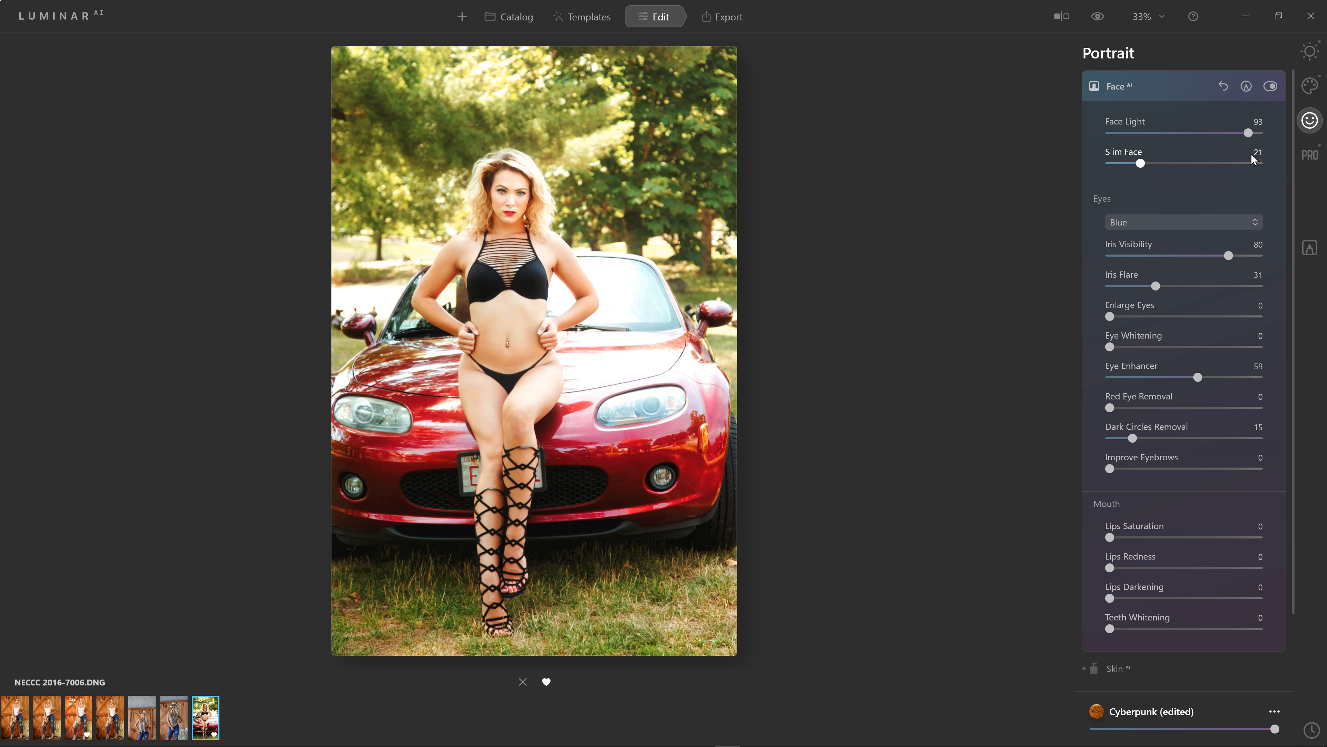
pyautogui.moveTo(1249, 133); pyautogui.dragTo(1197, 137)
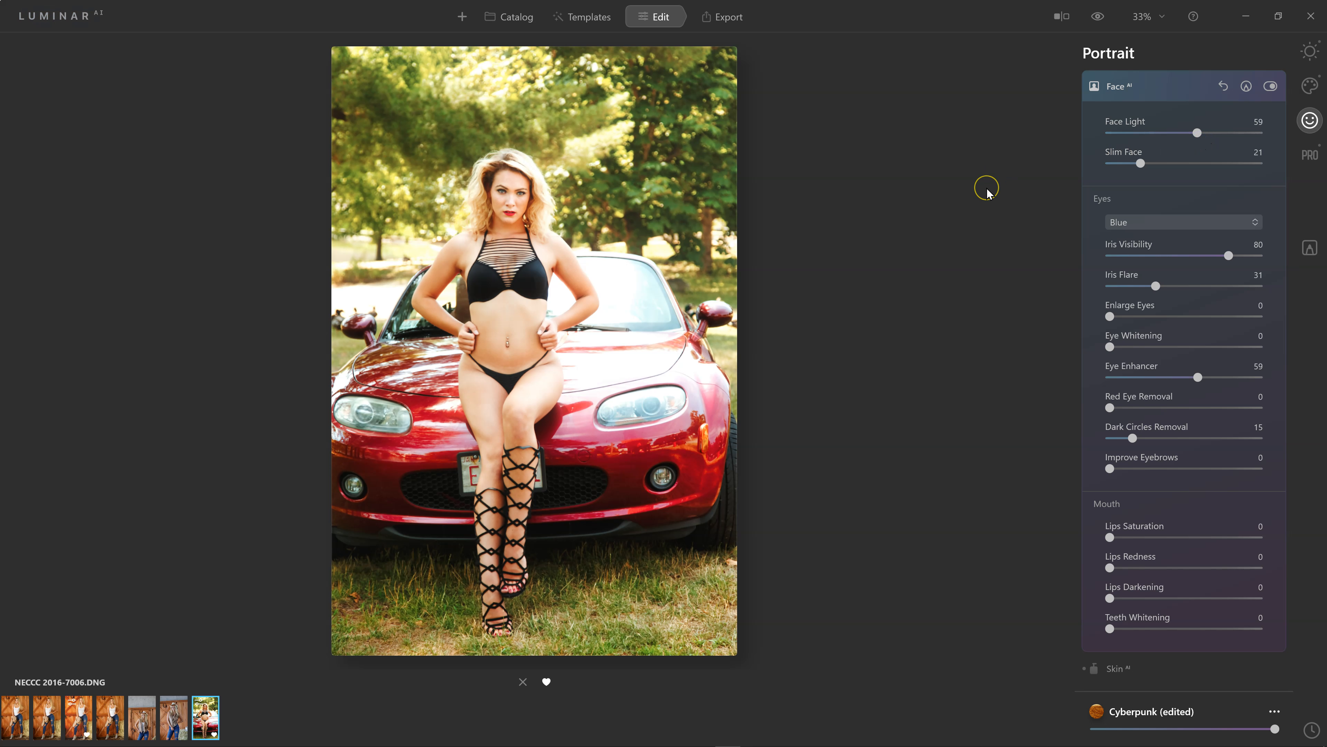
# Step: Try stronger face slimming up to 100, then set Slim Face to 32
pyautogui.click(1140, 163)
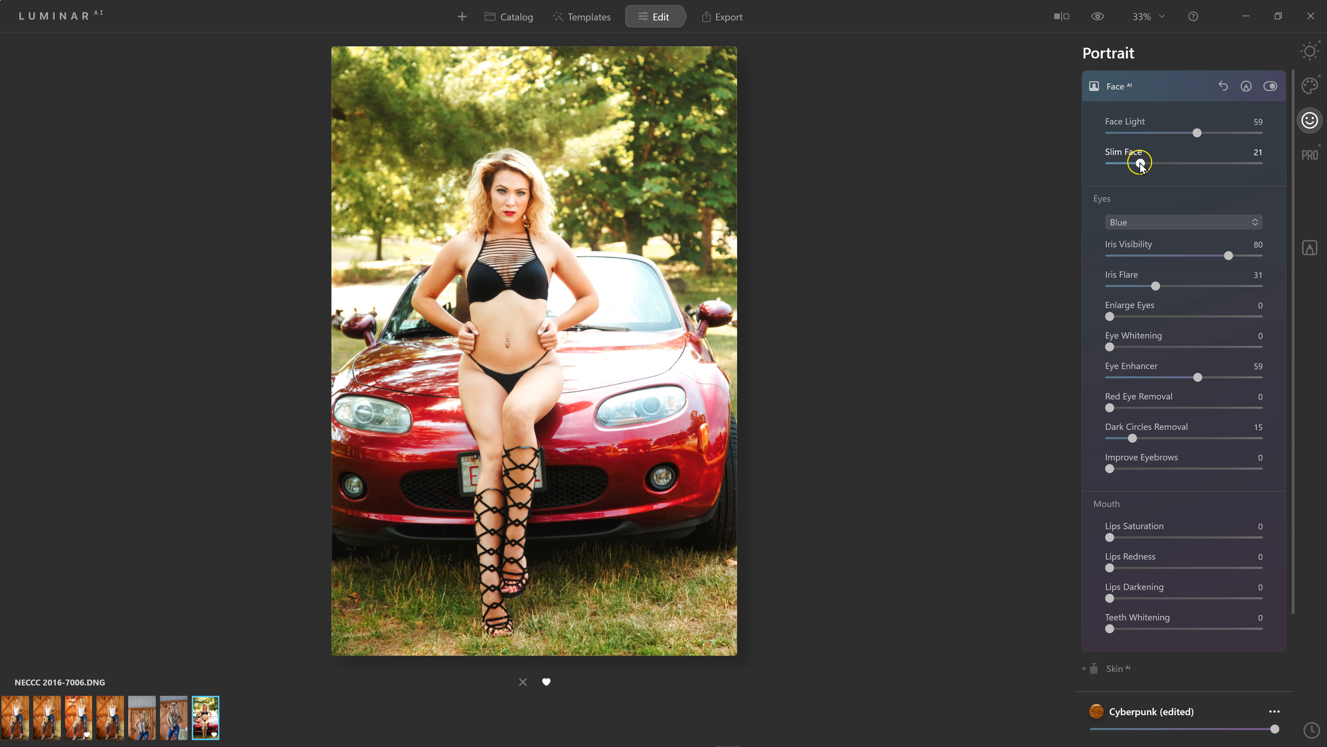
pyautogui.moveTo(1141, 163); pyautogui.dragTo(1195, 162)
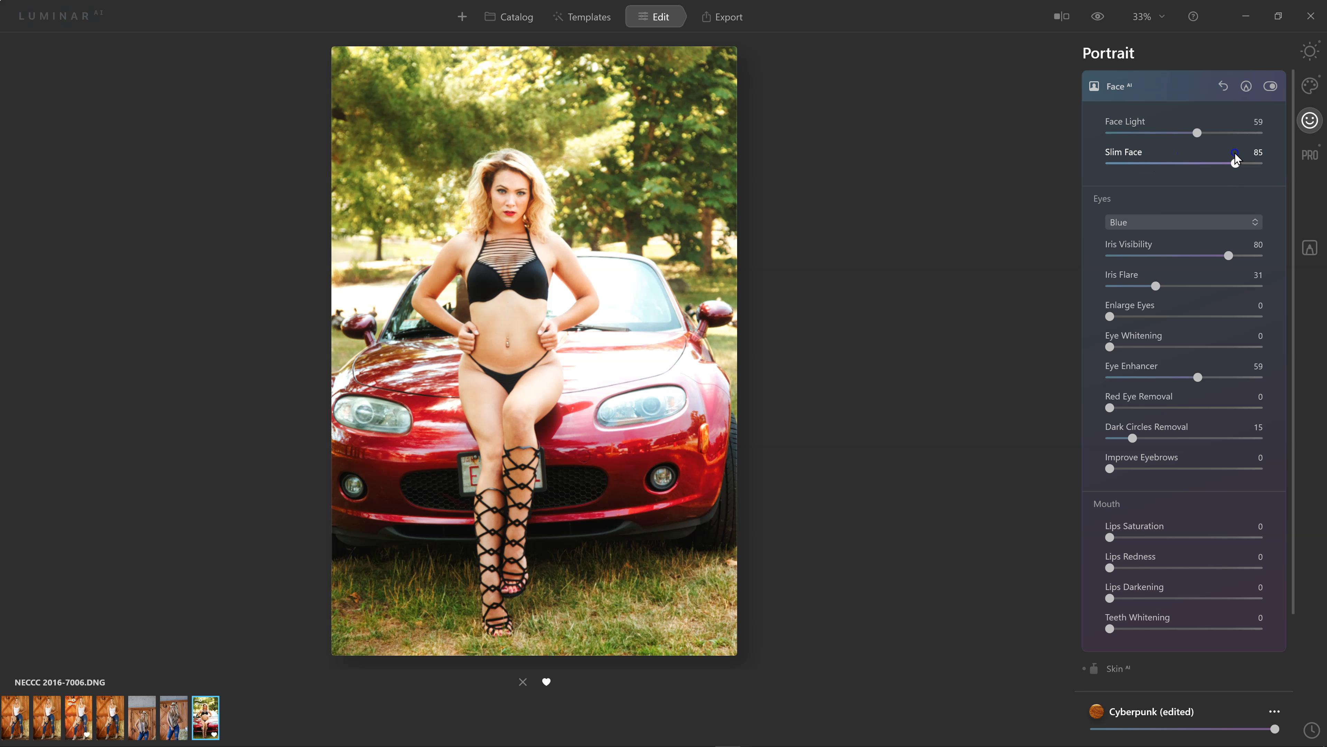
pyautogui.click(1103, 172)
pyautogui.click(1151, 153)
pyautogui.moveTo(1235, 163); pyautogui.dragTo(1271, 169)
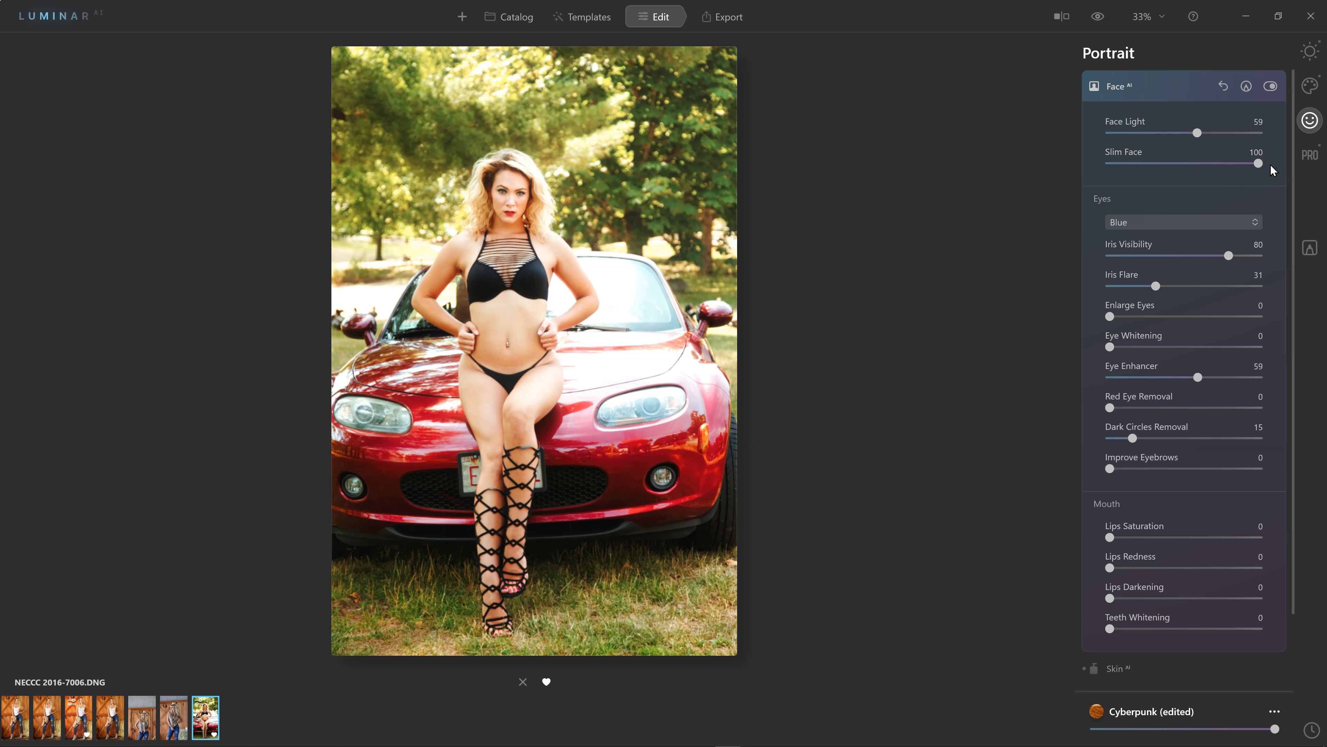
pyautogui.click(1259, 164)
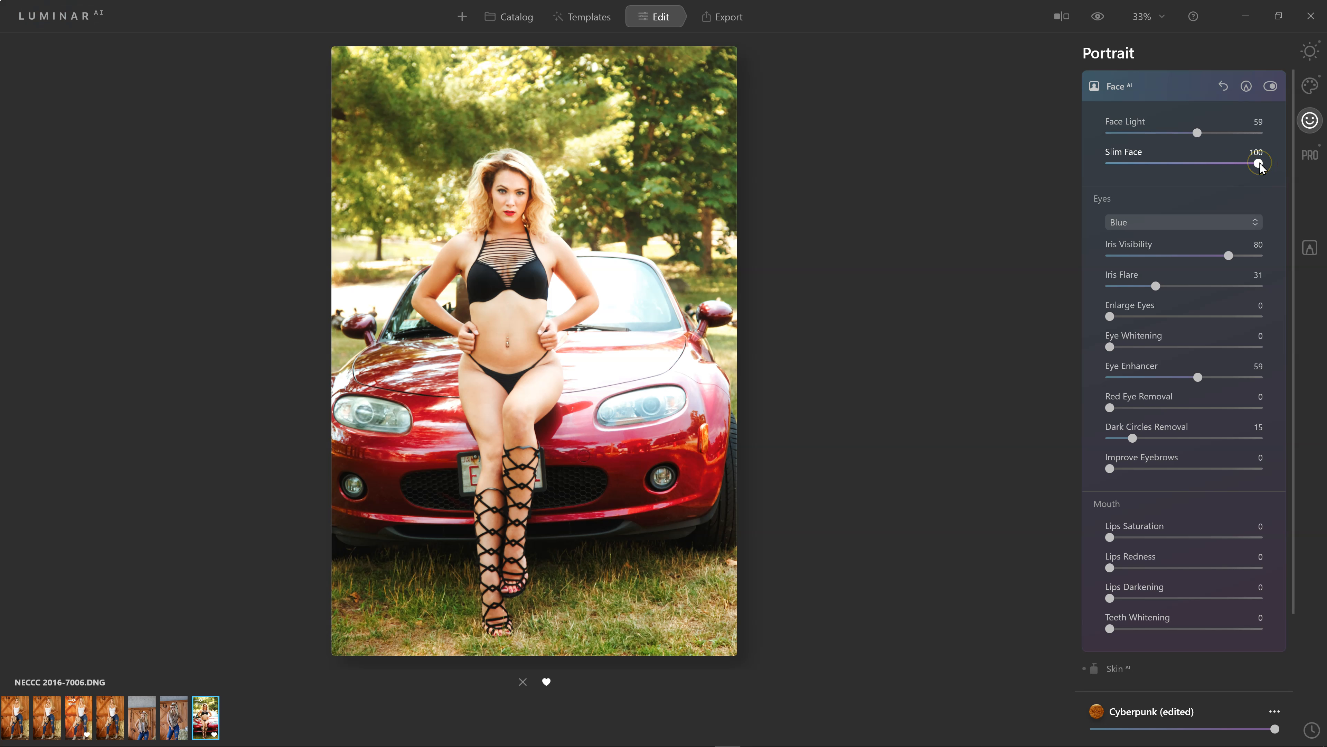
pyautogui.moveTo(1259, 164); pyautogui.dragTo(1157, 168)
pyautogui.click(1025, 222)
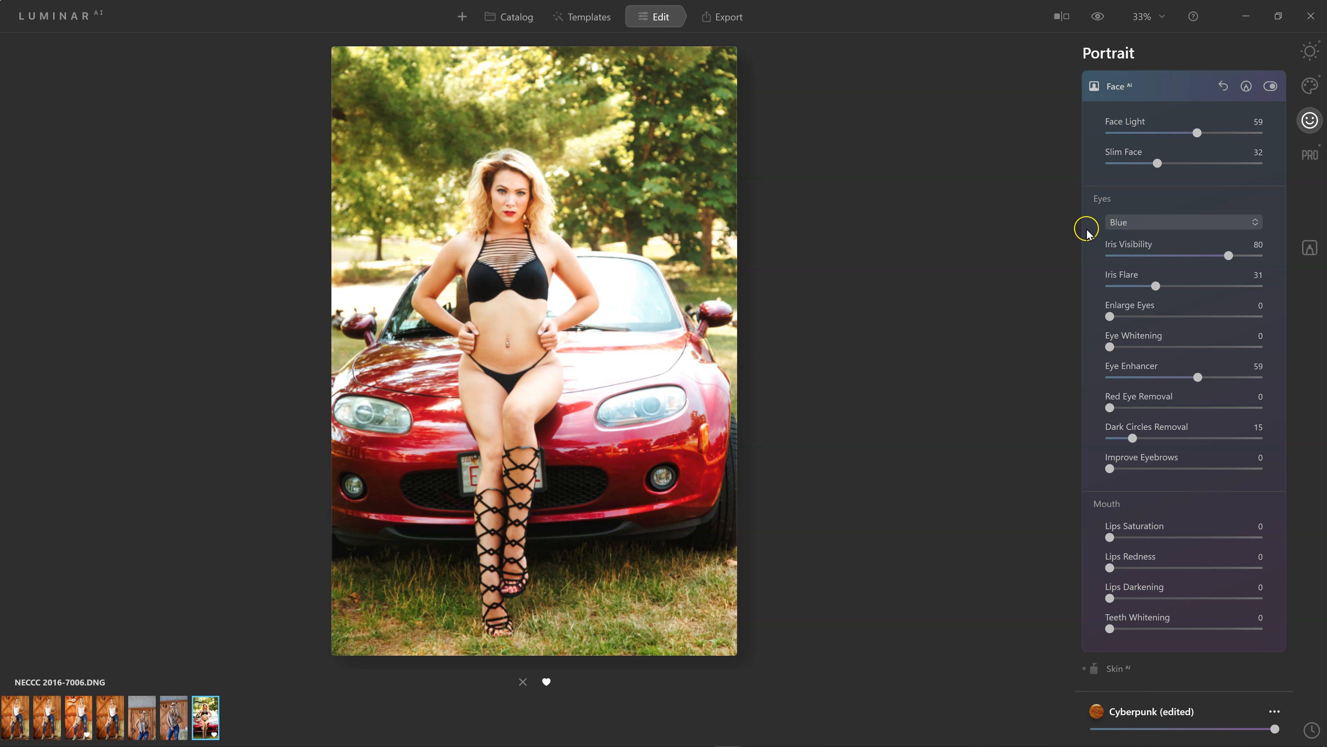
# Step: Try the Original, Green and Cat eye colours on the woman's face up close, then choose Honey
pyautogui.scroll(-1, 1089, 233)
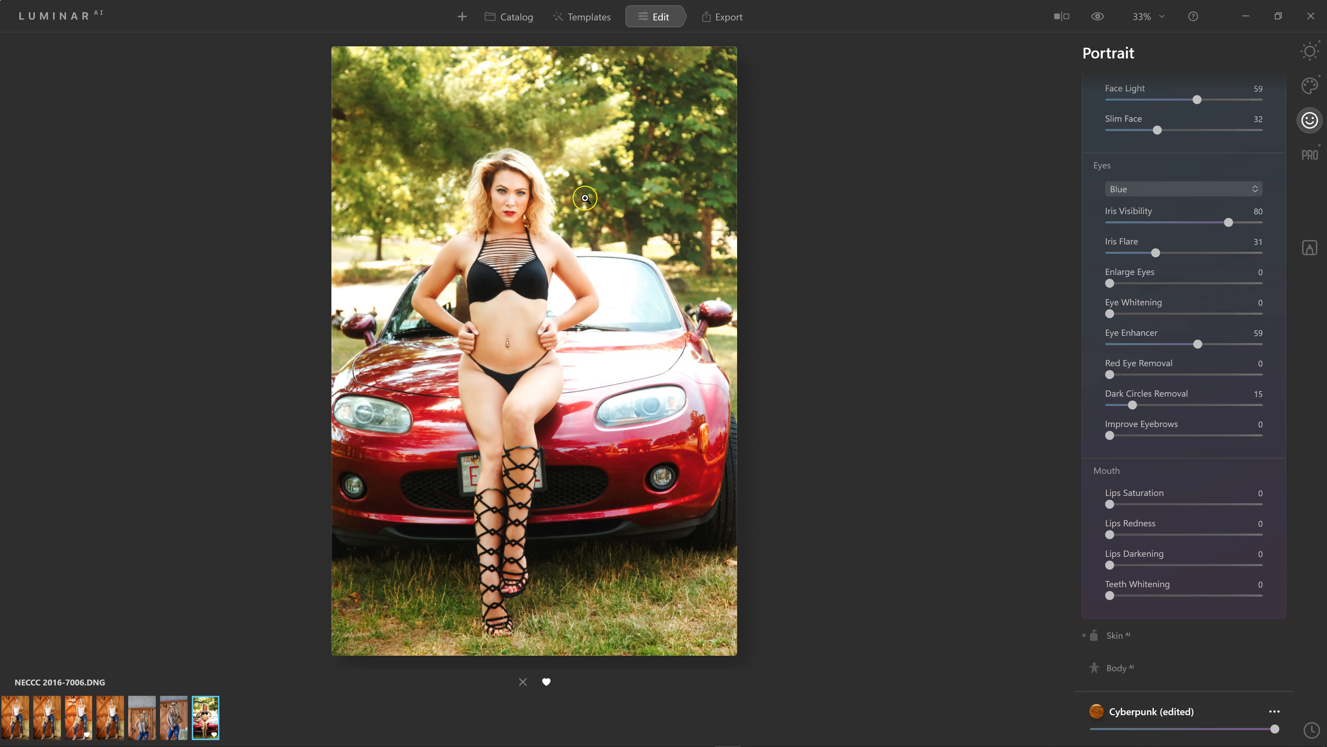
pyautogui.click(503, 188)
pyautogui.moveTo(502, 189); pyautogui.dragTo(654, 295)
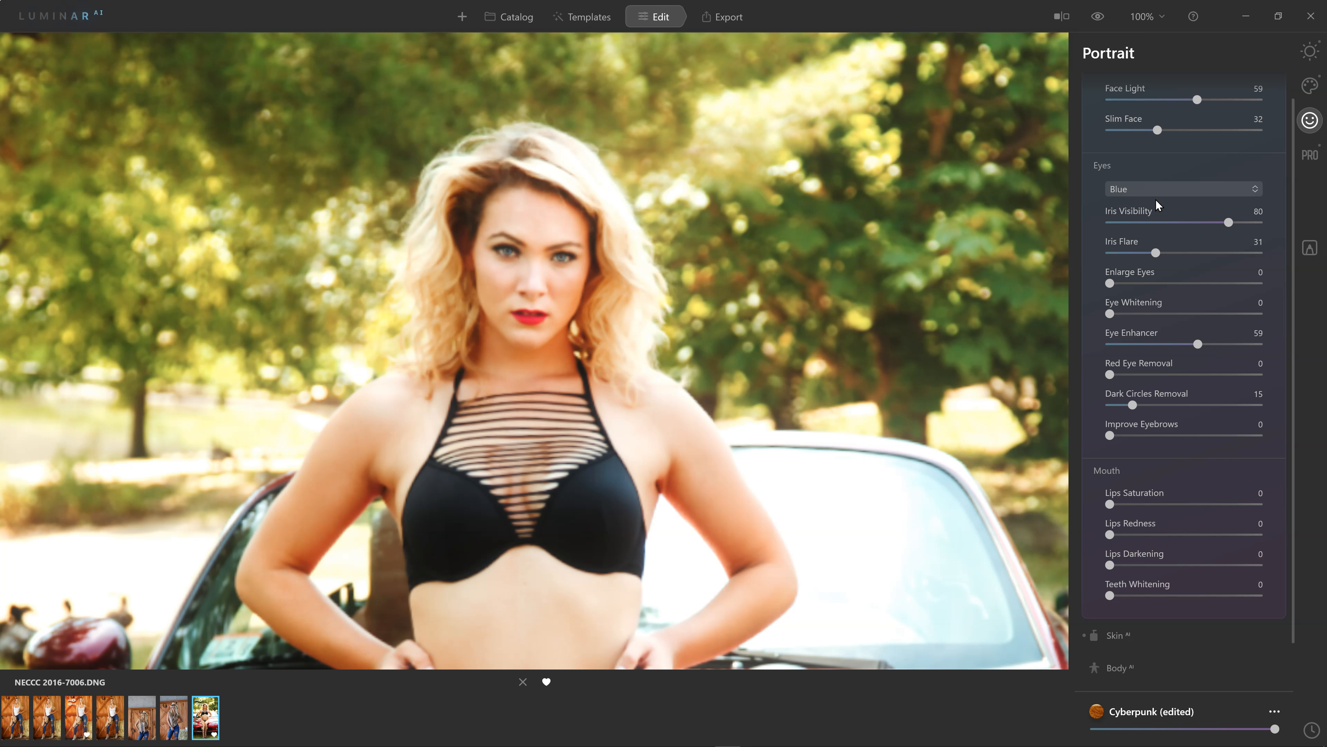
pyautogui.click(1249, 189)
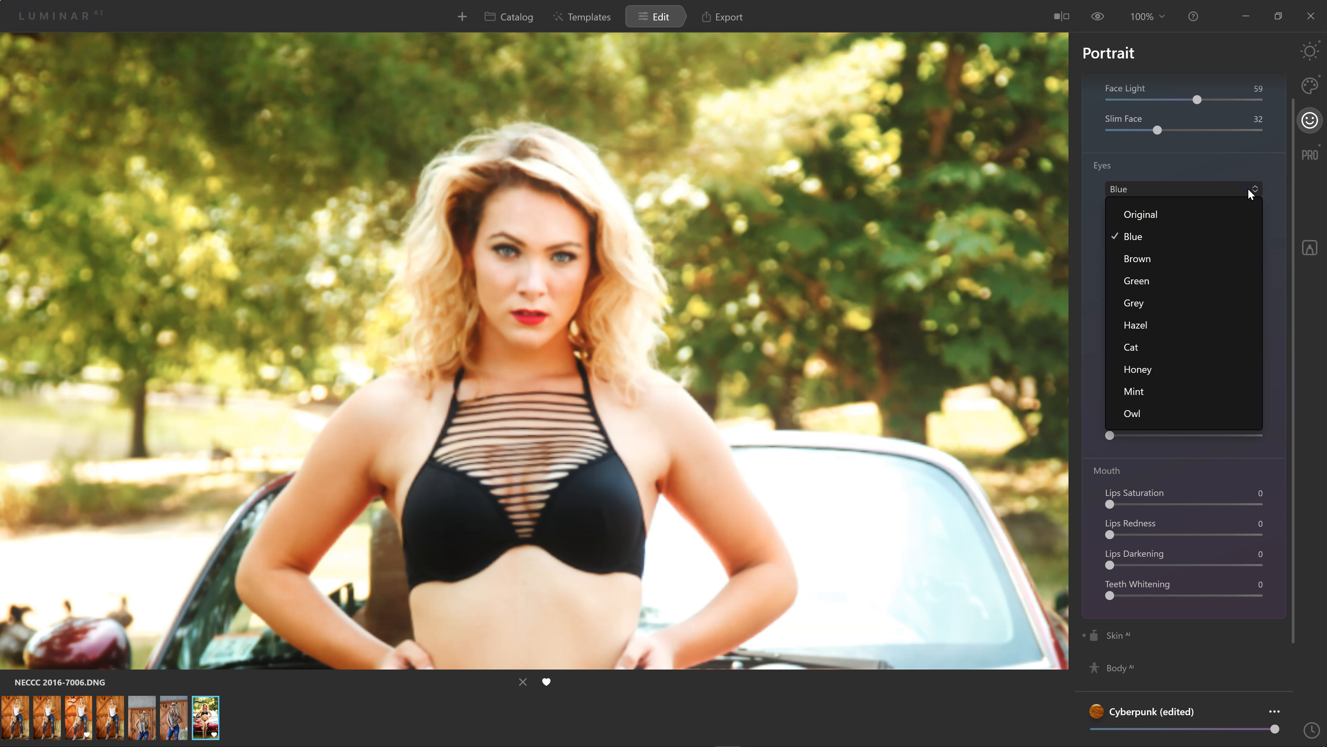
pyautogui.click(1145, 214)
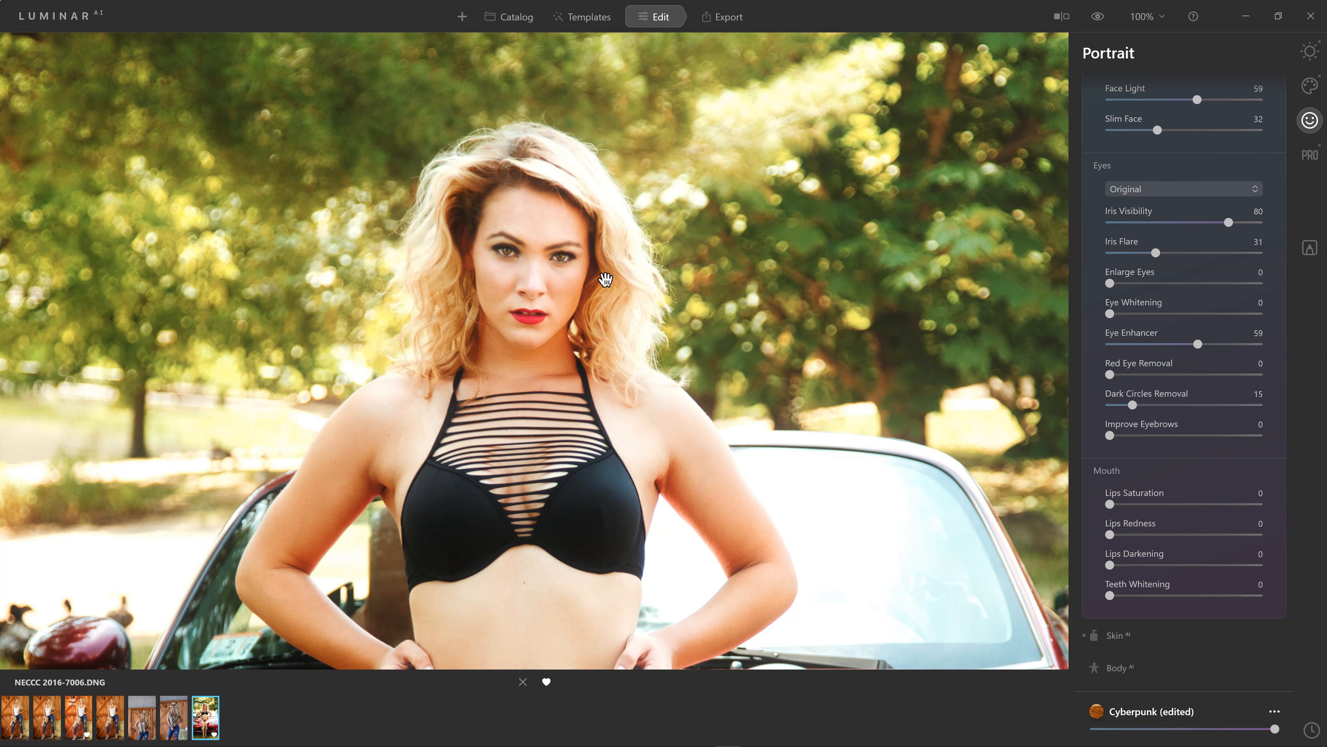
pyautogui.click(1251, 190)
pyautogui.click(1141, 280)
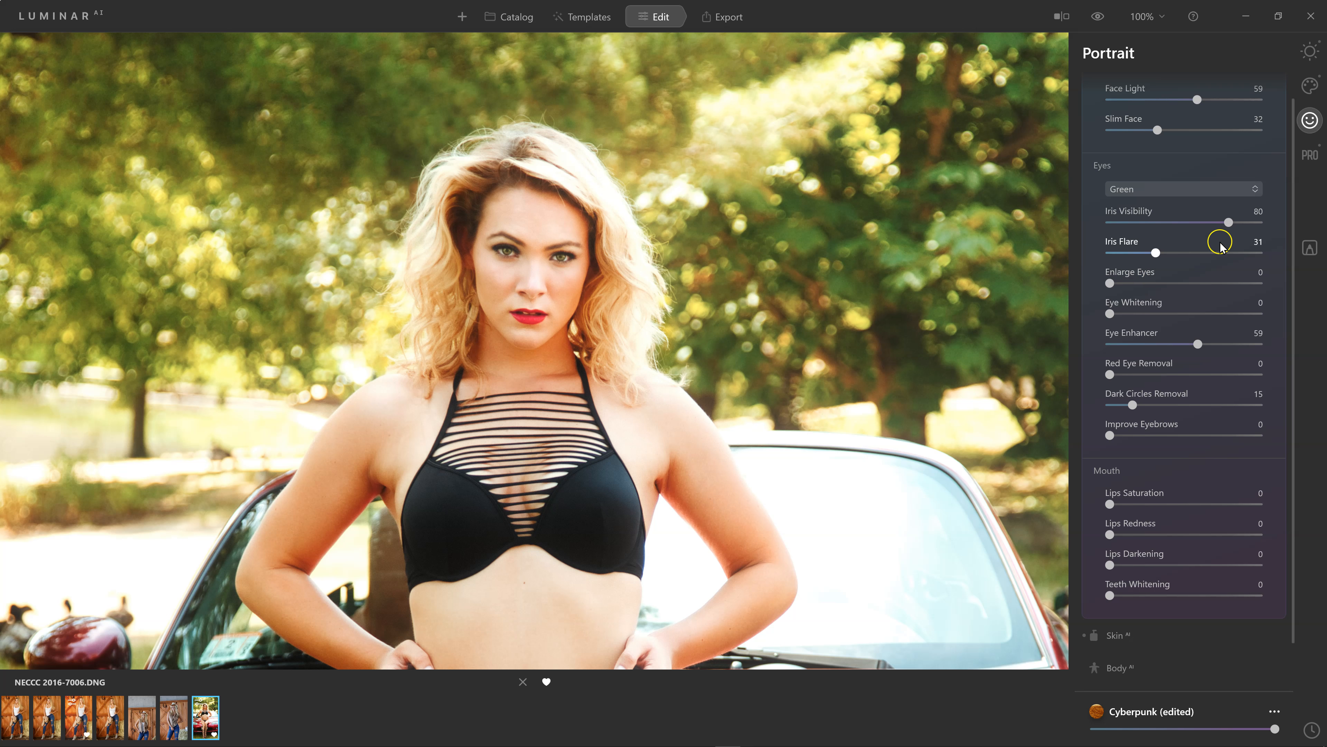
pyautogui.click(1180, 190)
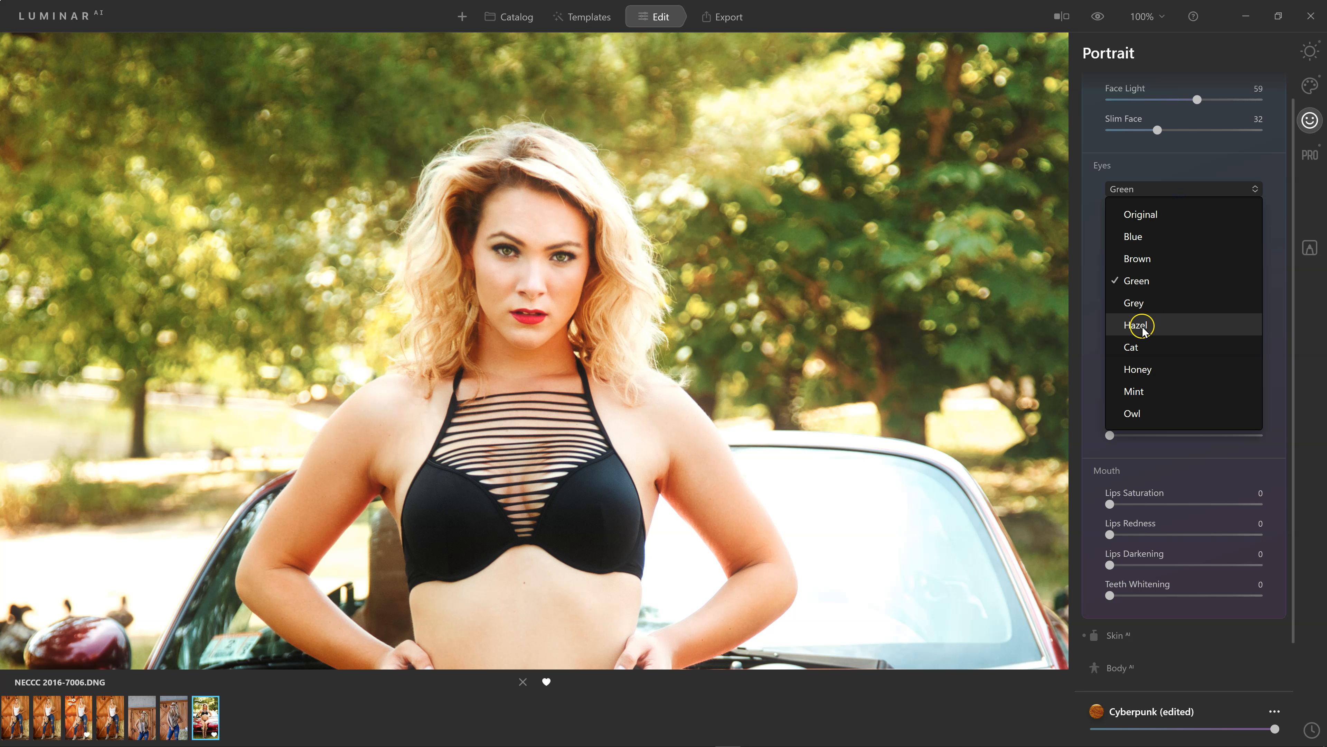
pyautogui.click(1137, 348)
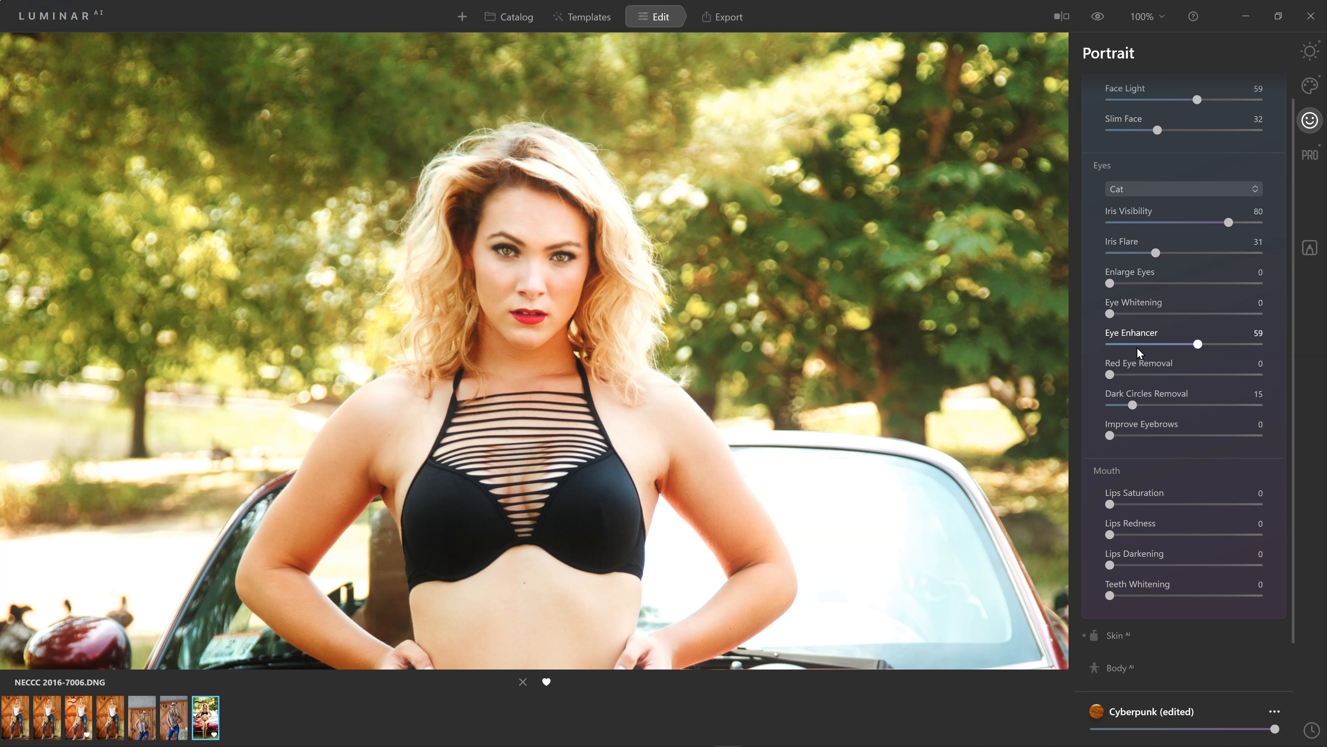
pyautogui.click(1139, 188)
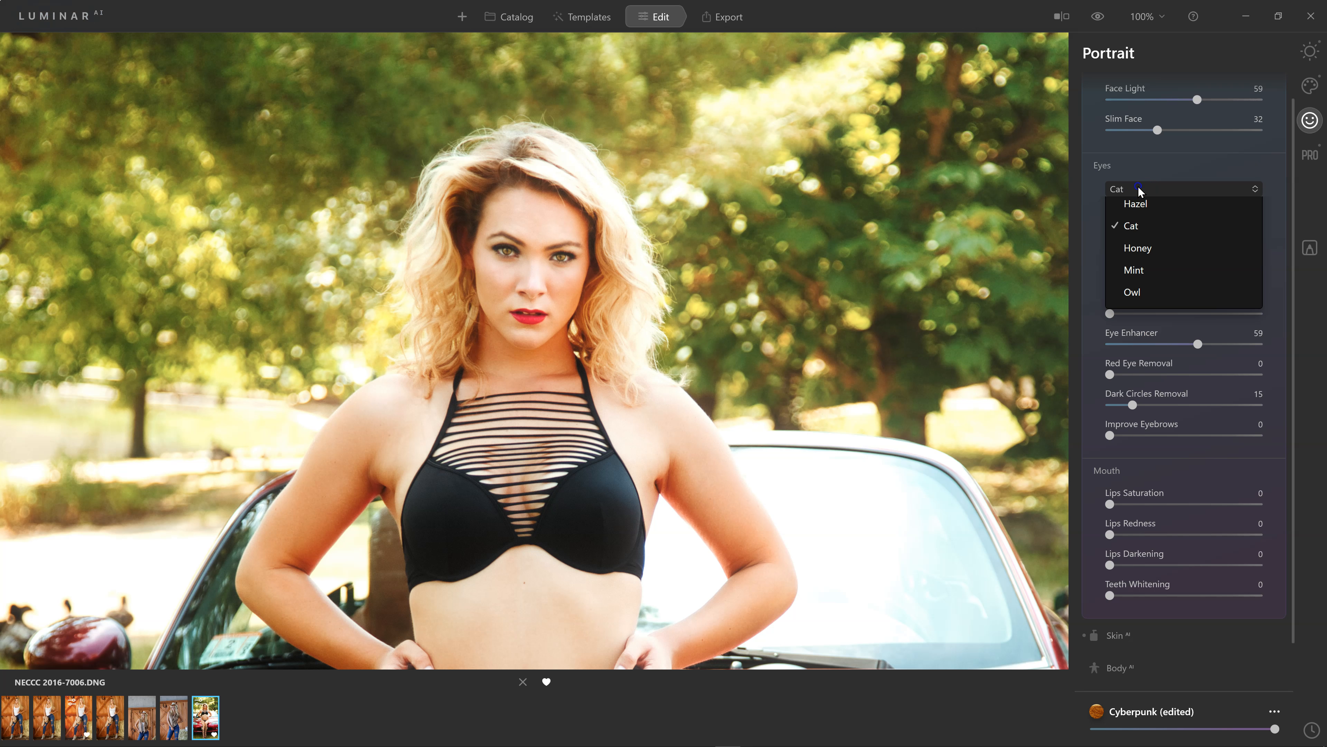
pyautogui.click(1152, 370)
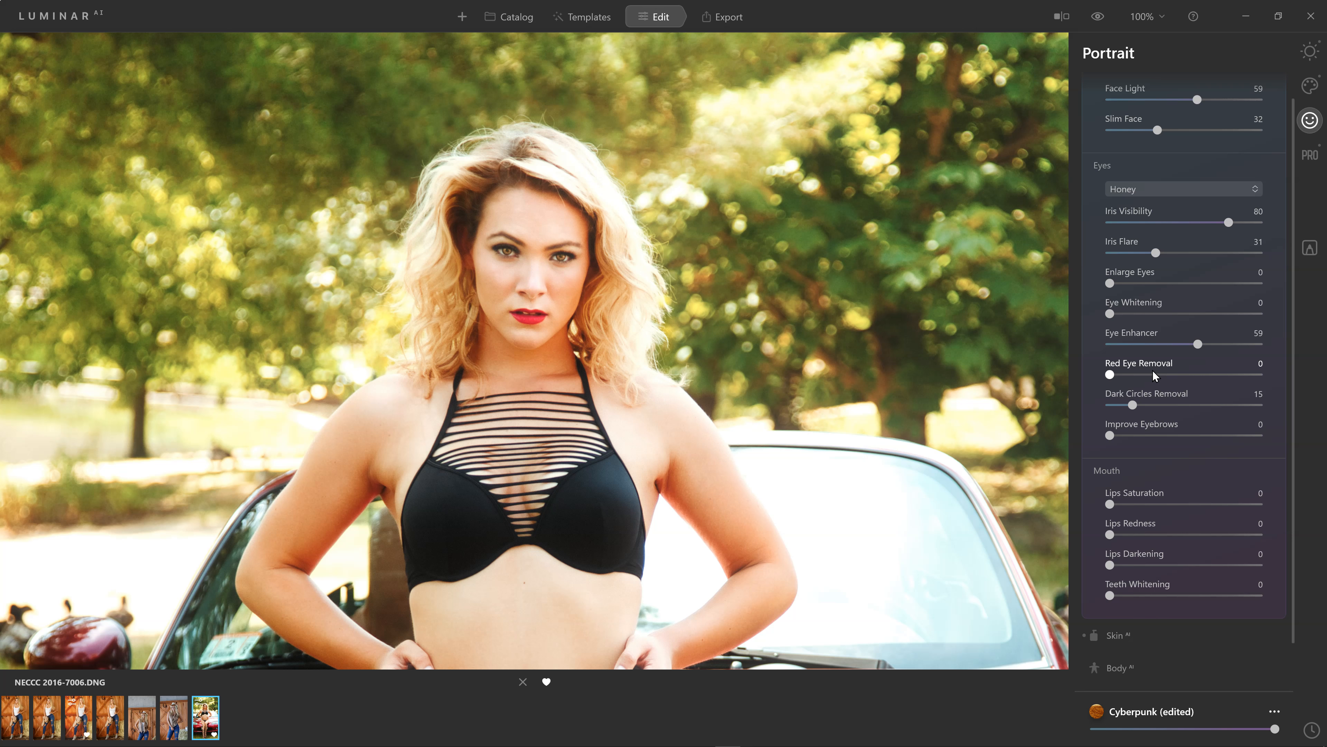
# Step: Set Eye Whitening to 3 and Enlarge Eyes to 16
pyautogui.click(1109, 312)
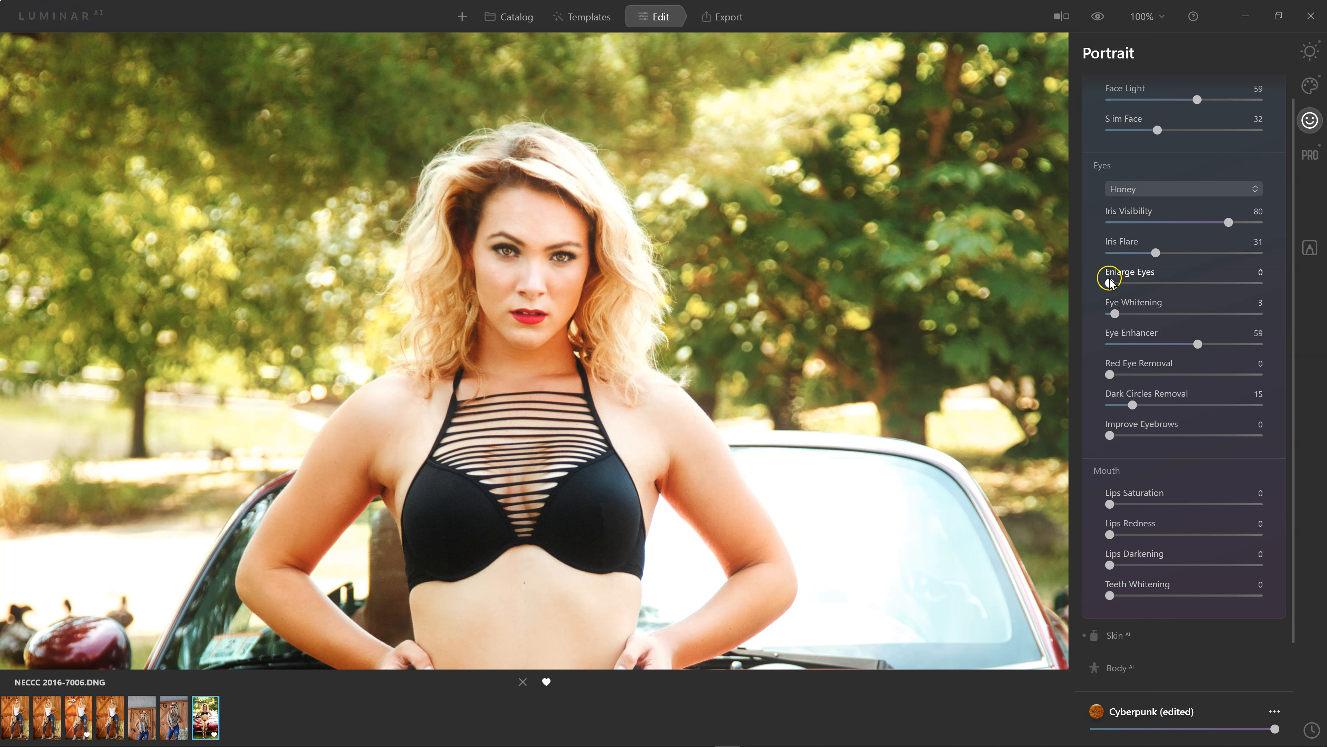
pyautogui.moveTo(1109, 282); pyautogui.dragTo(1134, 283)
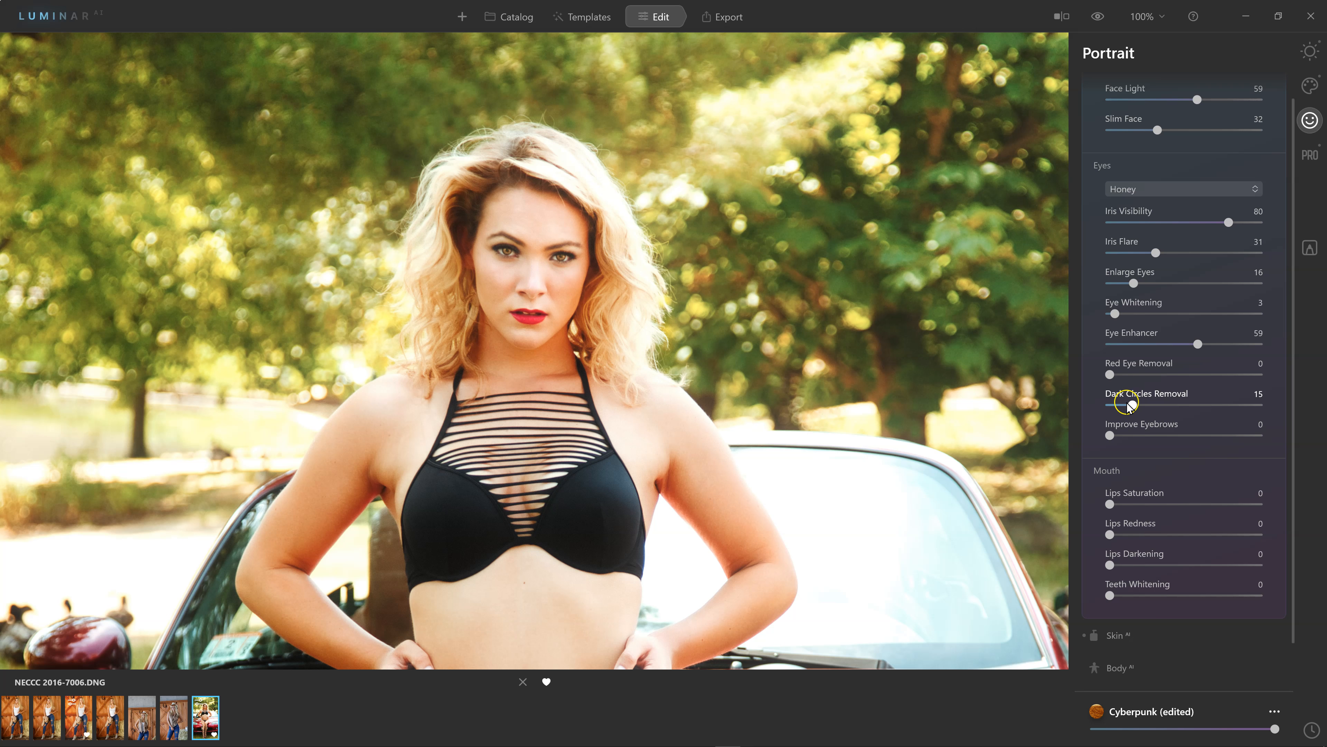
# Step: Set Improve Eyebrows to 62, Lips Saturation to 16, Lips Redness to 13, Lips Darkening to 12 and Teeth Whitening to 7
pyautogui.moveTo(1110, 435); pyautogui.dragTo(1236, 426)
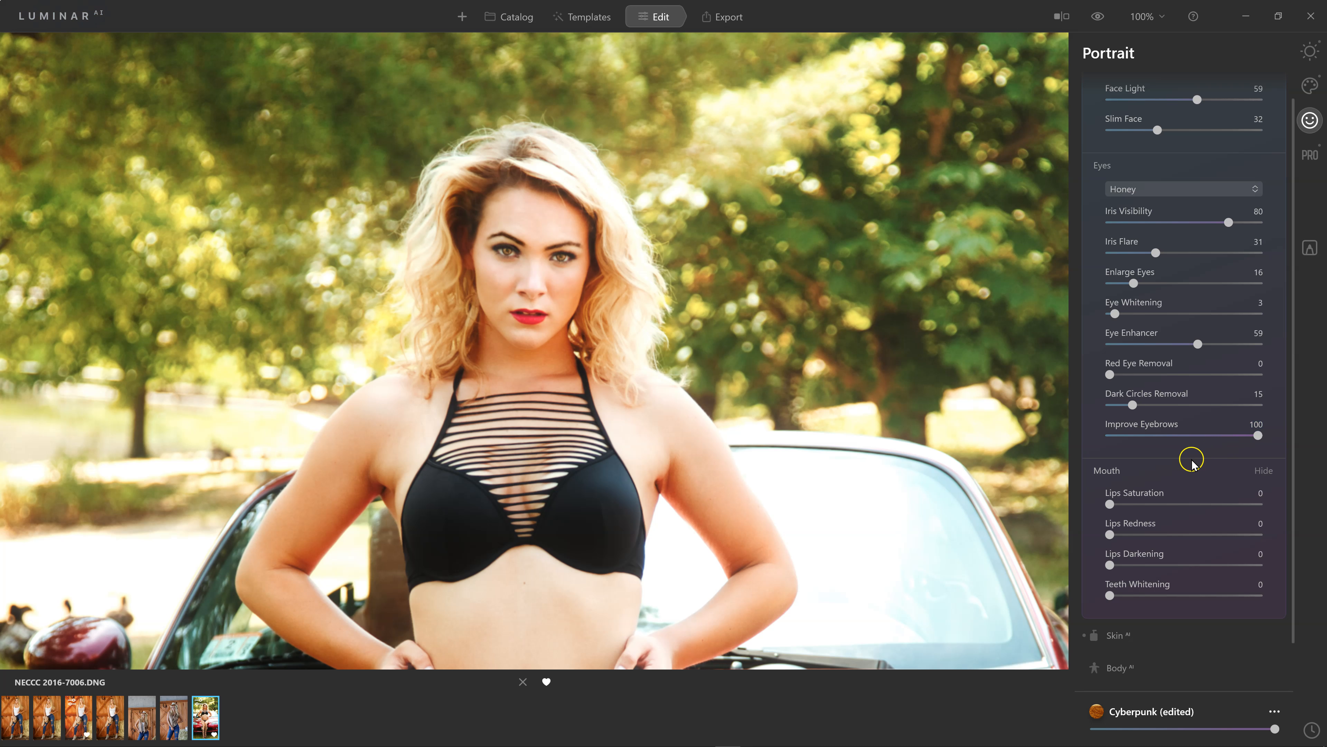
pyautogui.moveTo(1255, 434); pyautogui.dragTo(1202, 436)
pyautogui.scroll(-1, 1118, 470)
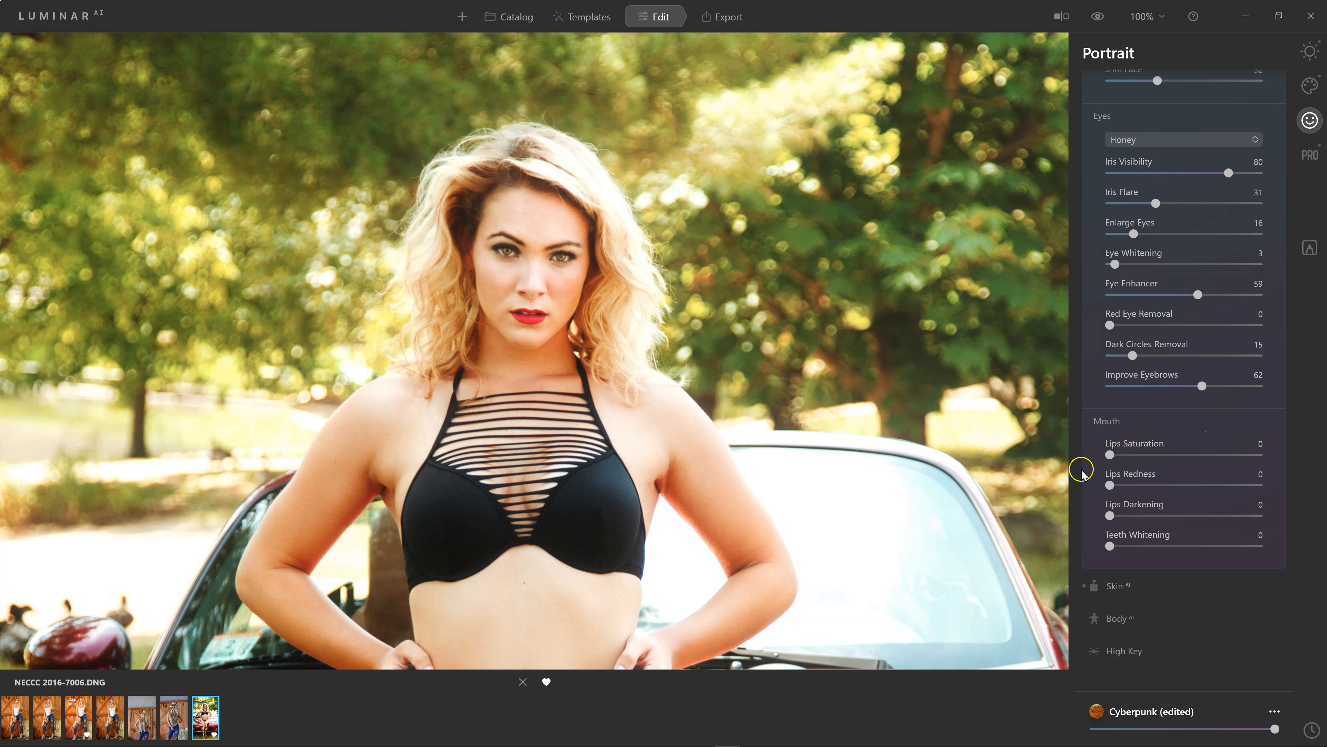
pyautogui.moveTo(1109, 454); pyautogui.dragTo(1120, 545)
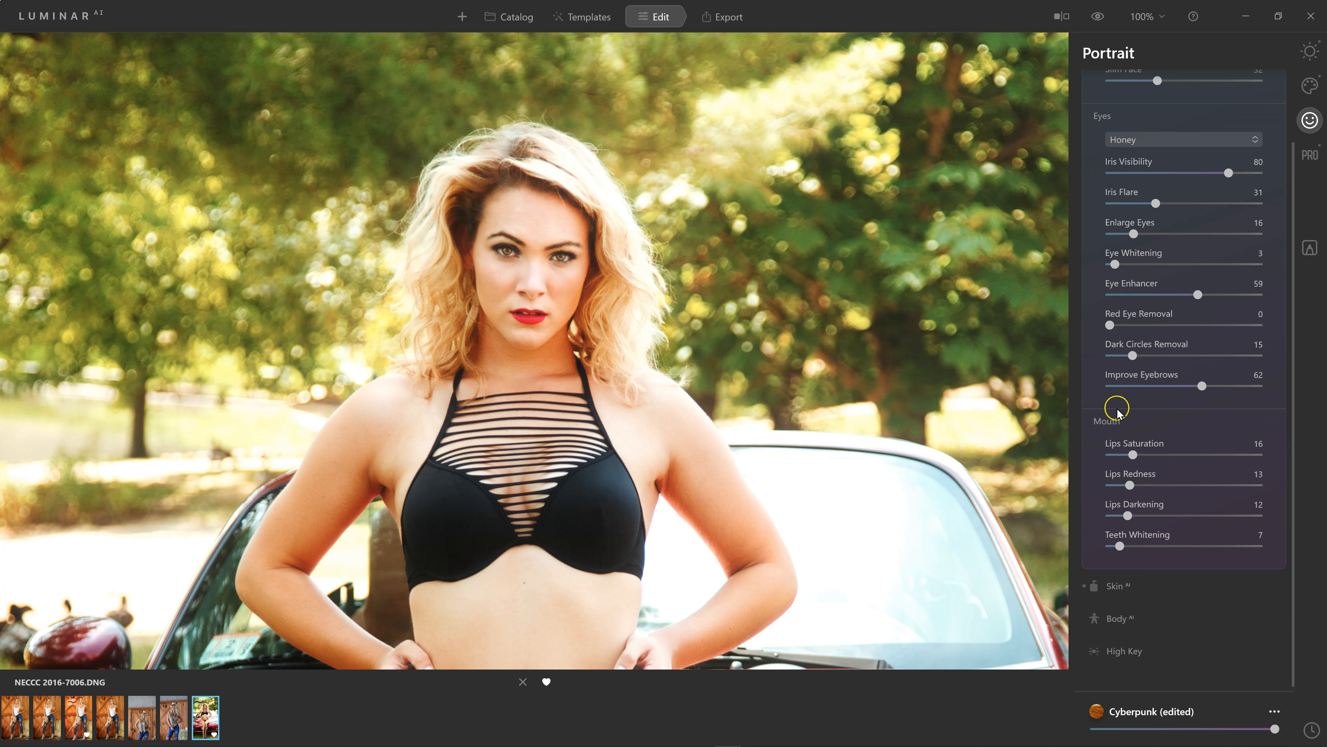
# Step: Smooth the woman's skin with Skin AI, comparing with no smoothing before setting the Amount to 28
pyautogui.click(1115, 585)
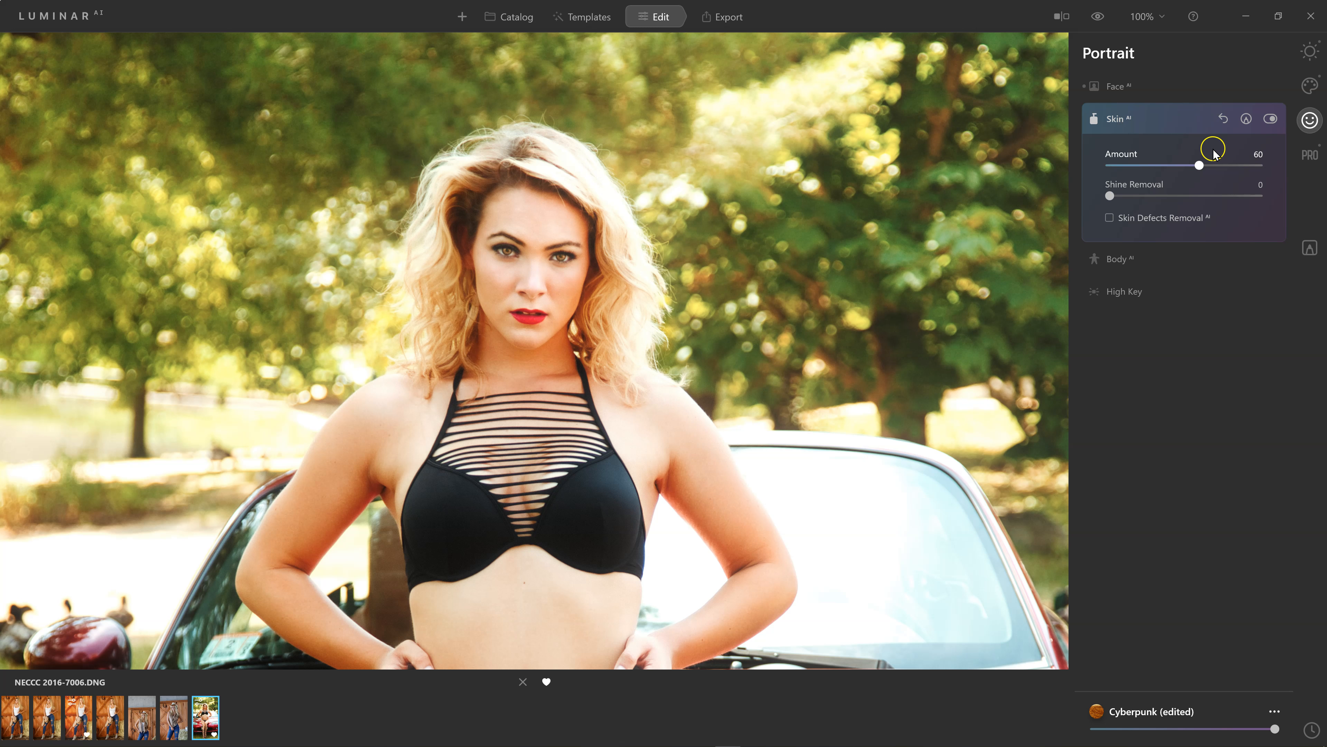
pyautogui.moveTo(1198, 166); pyautogui.dragTo(1066, 173)
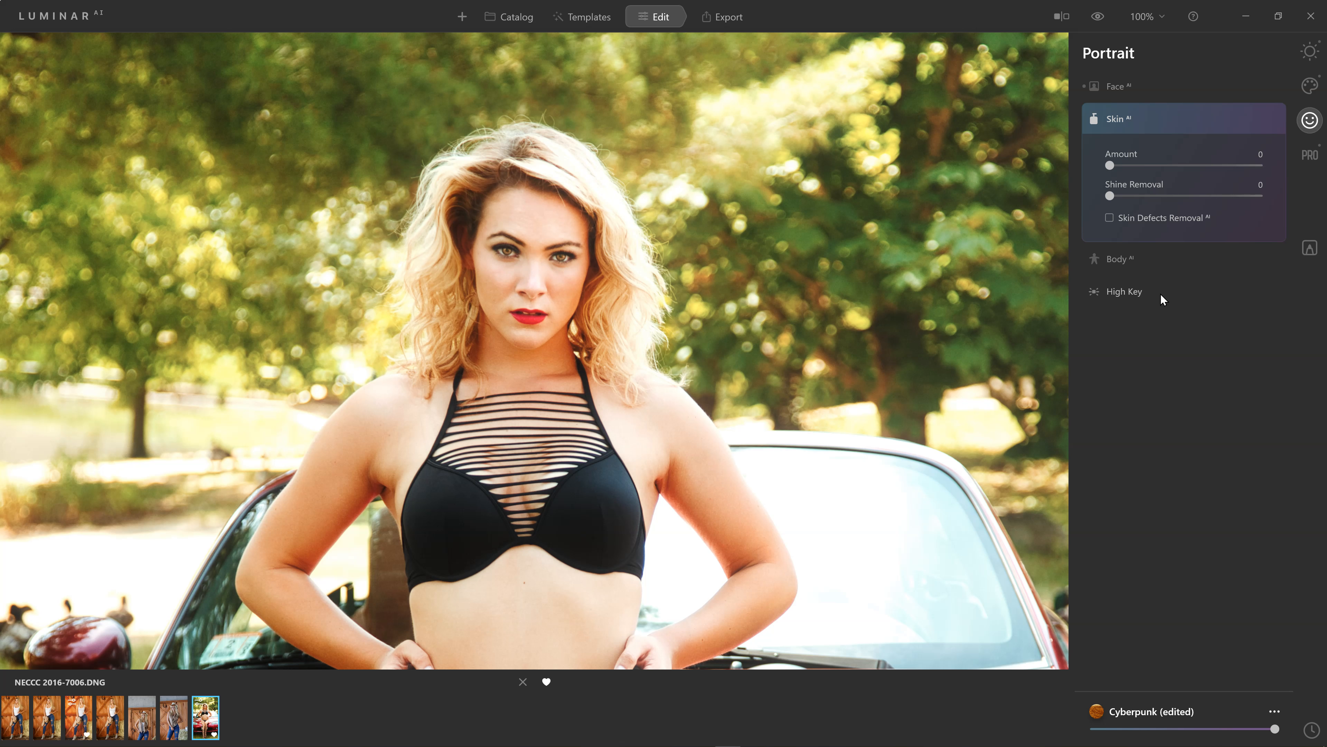
pyautogui.moveTo(1111, 165); pyautogui.dragTo(1152, 172)
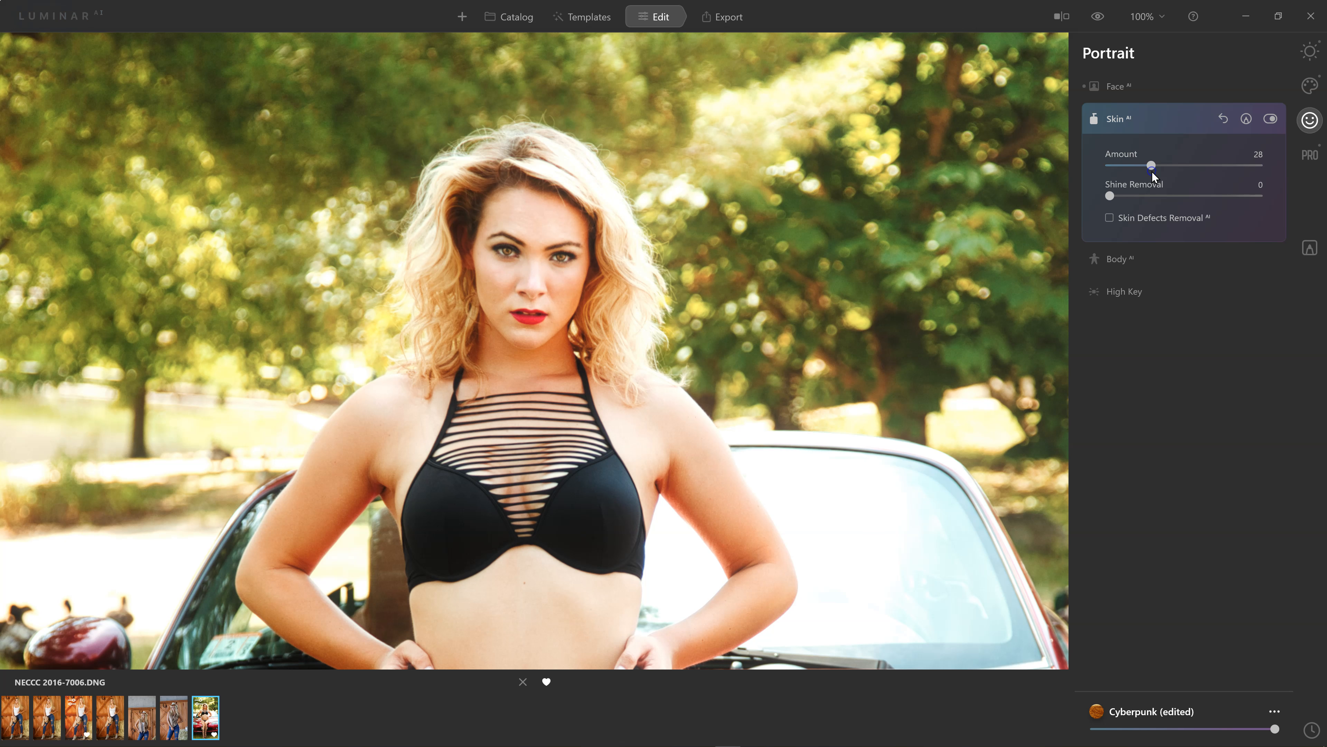
# Step: Set the skin's Shine Removal to 68 after comparing strengths and enable Skin Defects Removal
pyautogui.click(1132, 195)
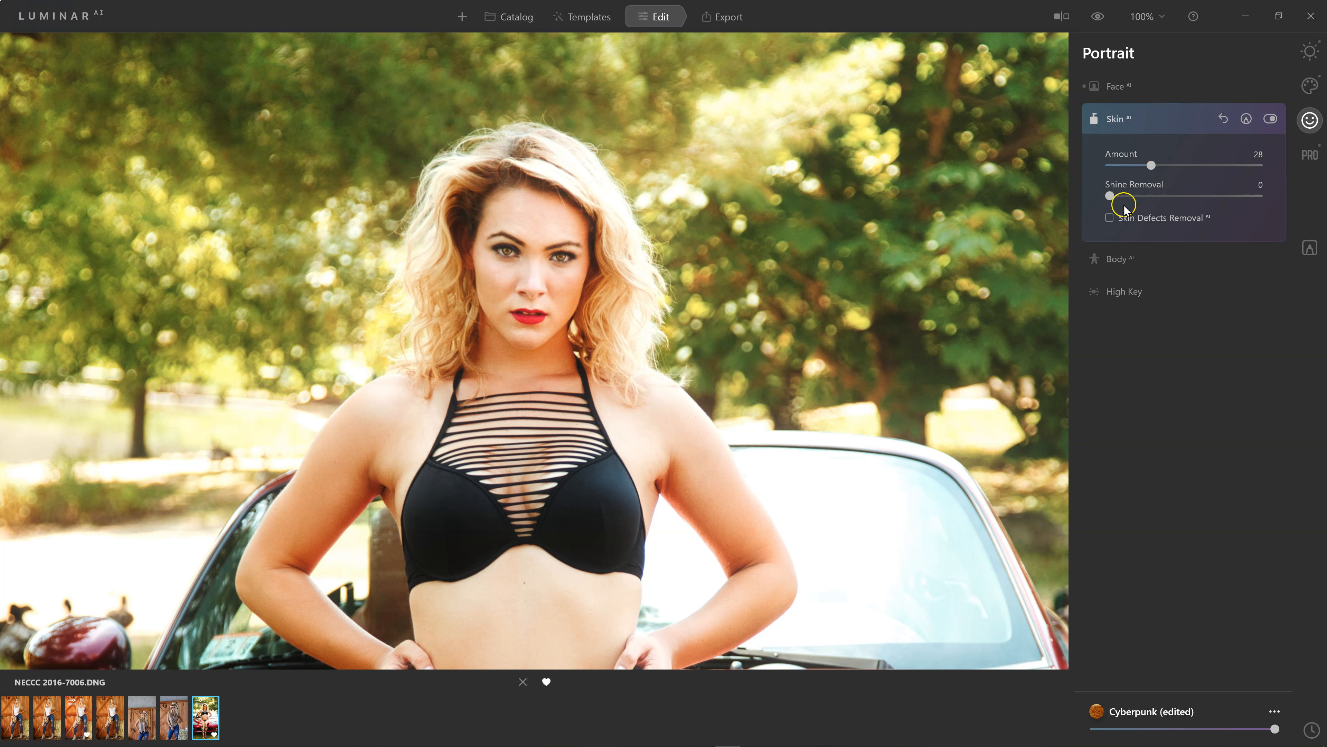
pyautogui.moveTo(1111, 196); pyautogui.dragTo(1192, 196)
pyautogui.moveTo(1193, 196); pyautogui.dragTo(1080, 196)
pyautogui.moveTo(1110, 196); pyautogui.dragTo(1213, 203)
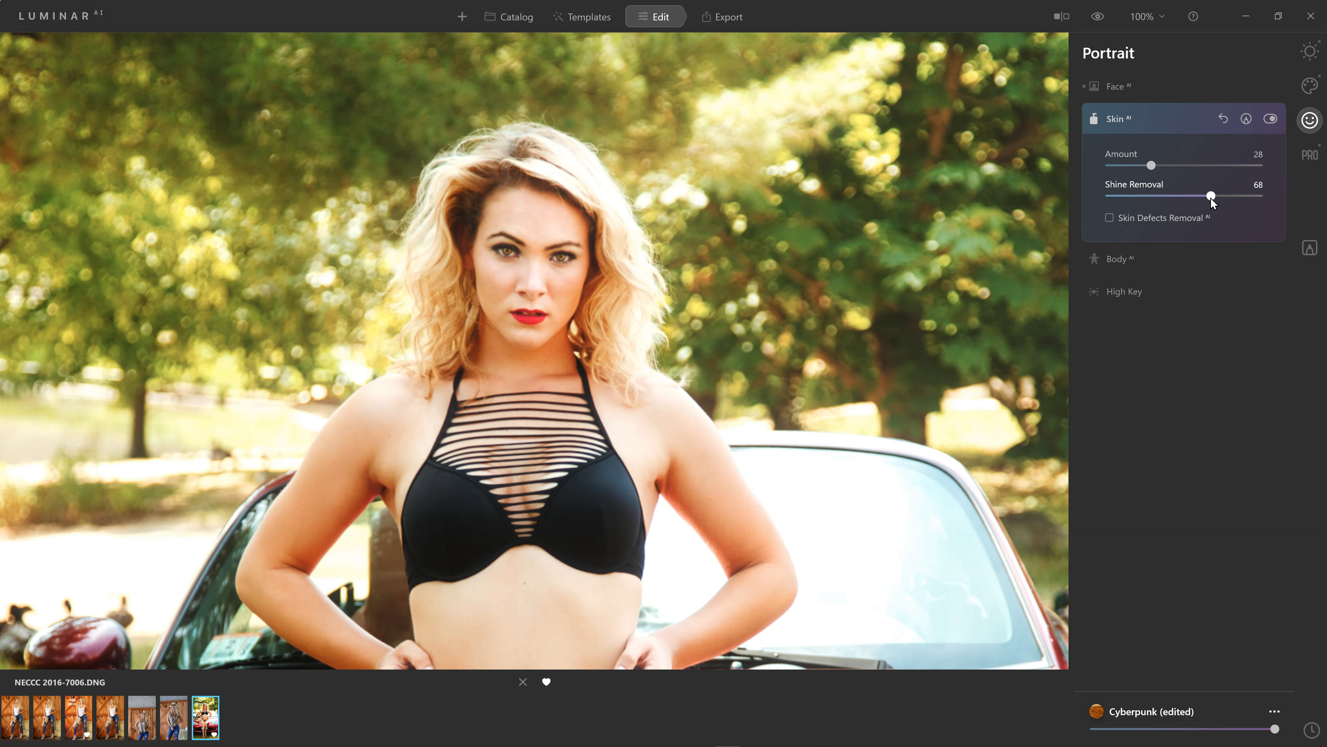
pyautogui.click(1210, 198)
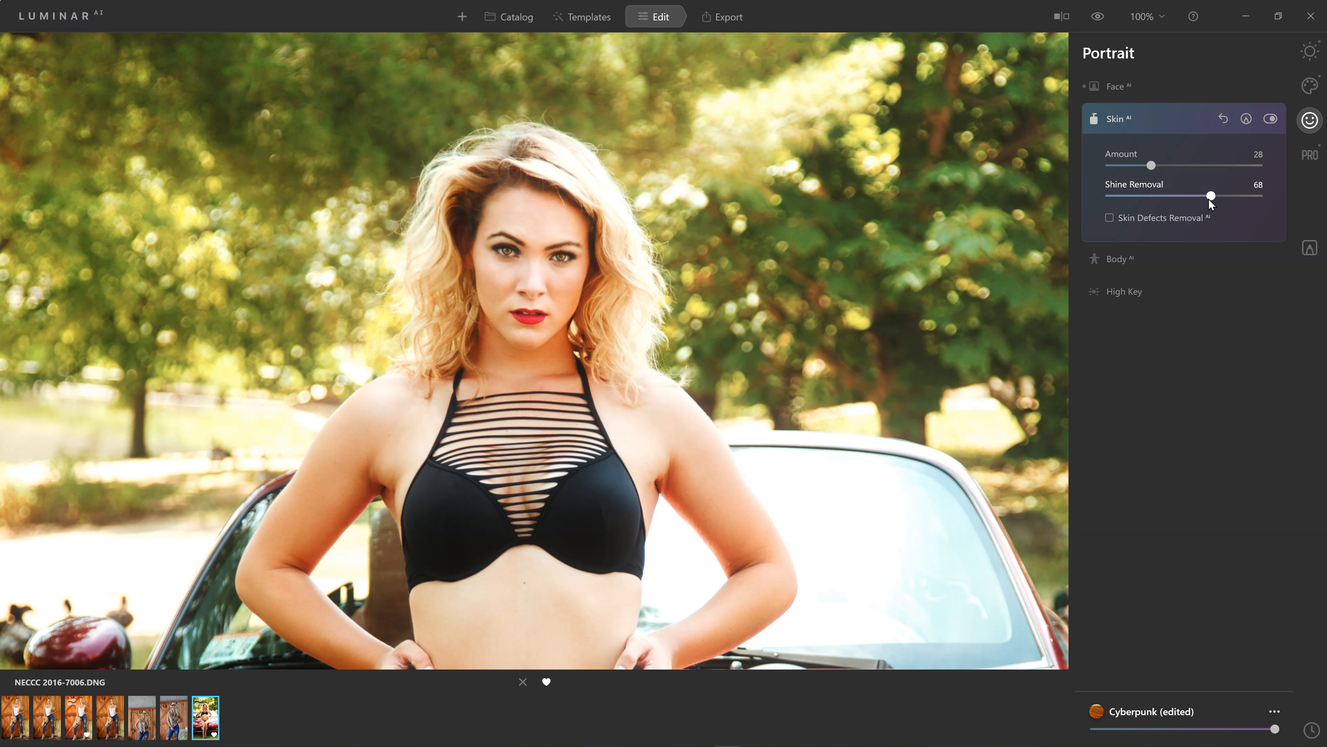
pyautogui.click(1211, 198)
pyautogui.click(1109, 218)
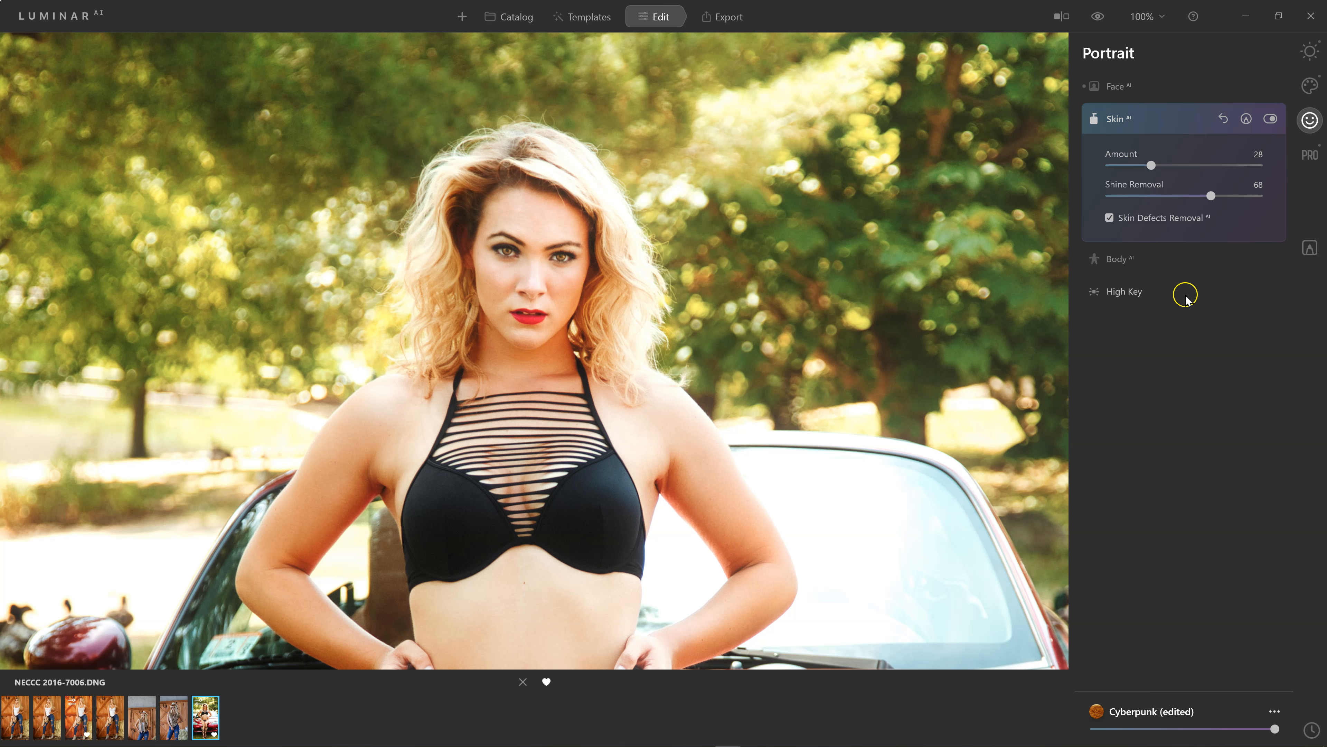
# Step: Slim the woman's figure with Body AI on the full photo, trying Shape values of 72 and -57 and settling on 20
pyautogui.click(542, 438)
pyautogui.click(598, 332)
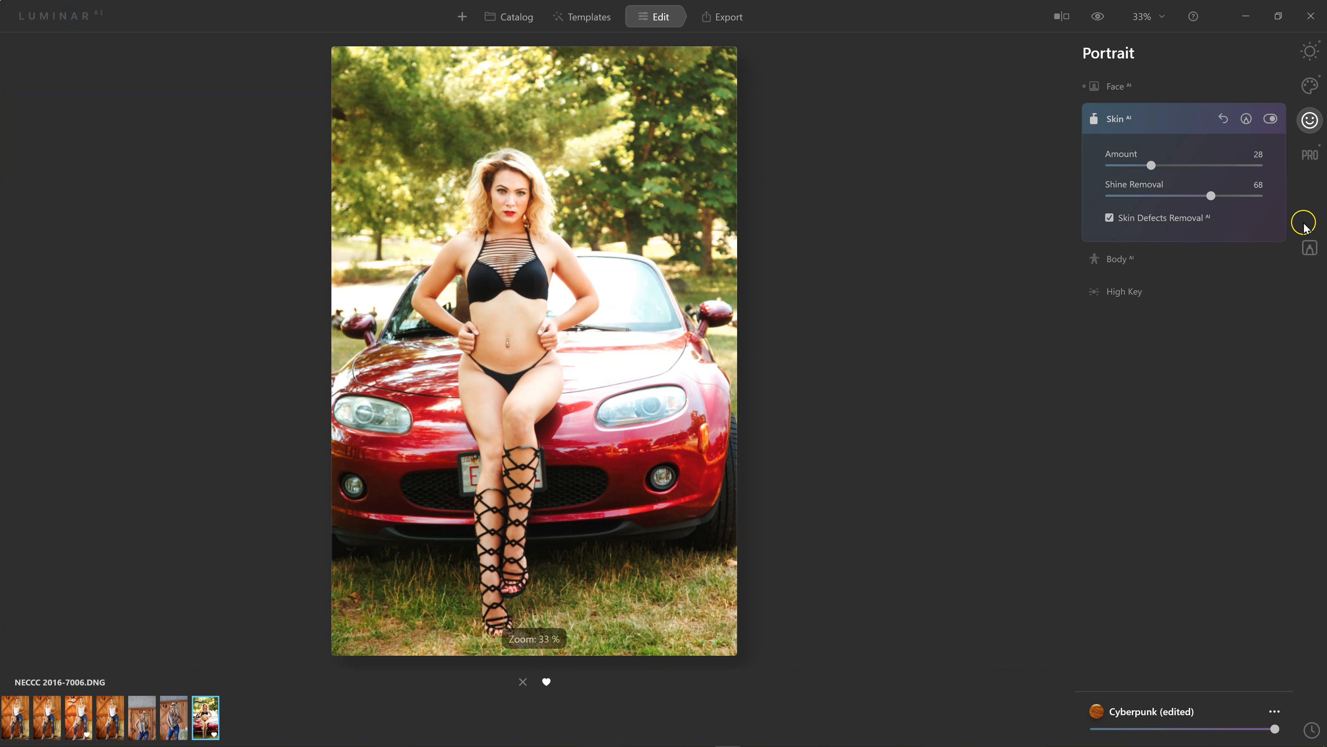
pyautogui.click(1117, 258)
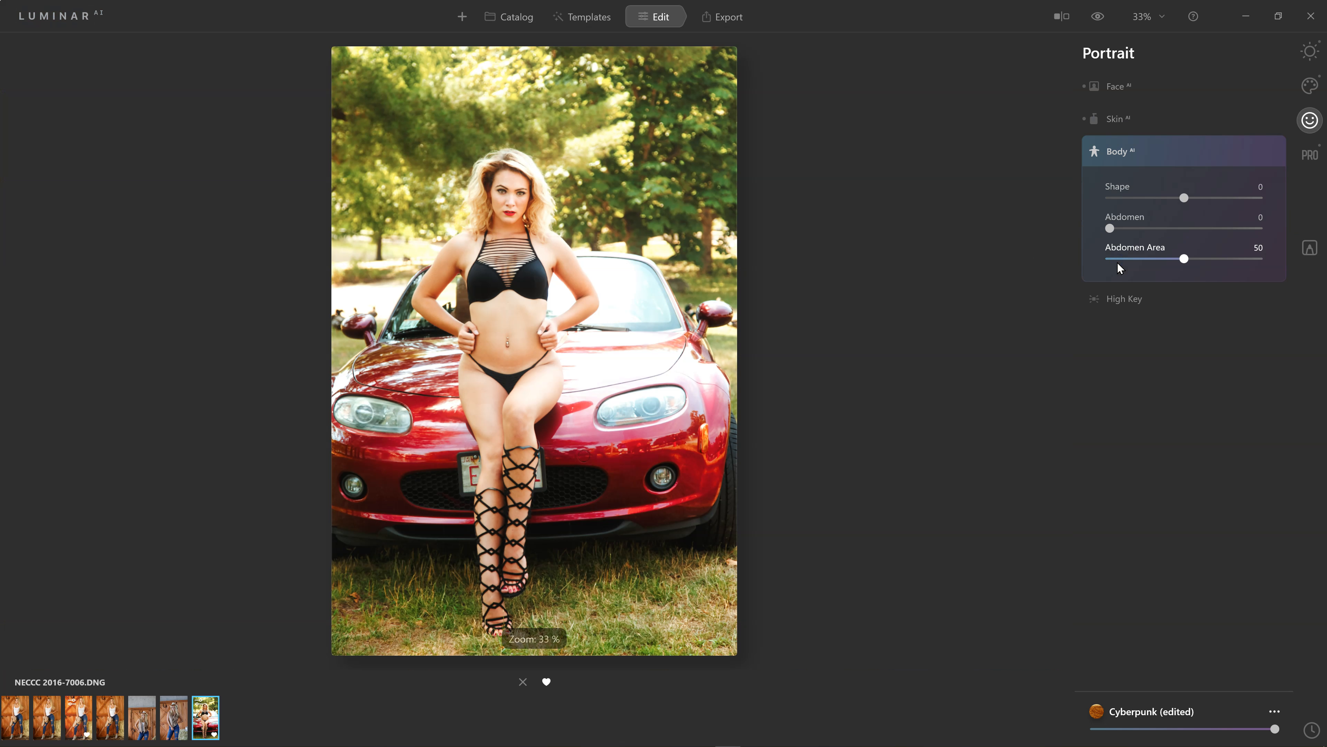
pyautogui.moveTo(1185, 198); pyautogui.dragTo(1239, 199)
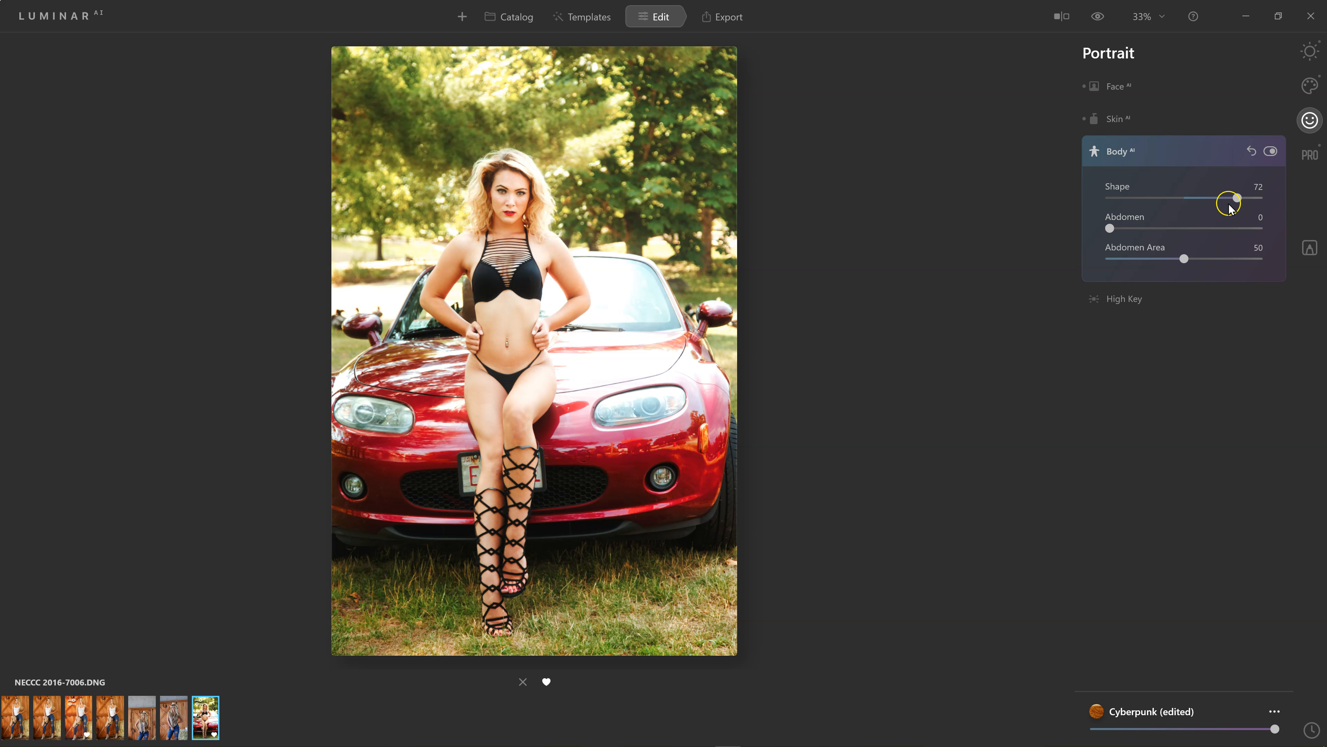
pyautogui.moveTo(1234, 200); pyautogui.dragTo(1195, 202)
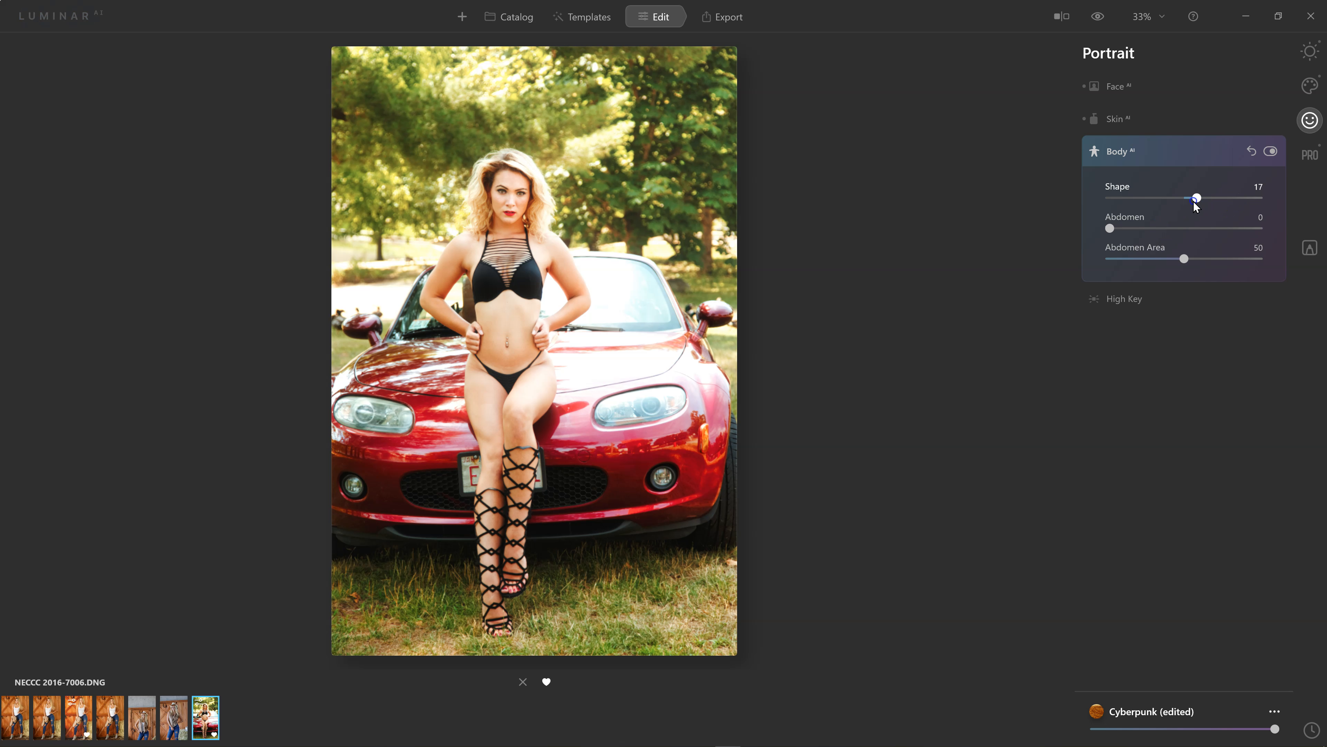
pyautogui.moveTo(1187, 202); pyautogui.dragTo(1139, 203)
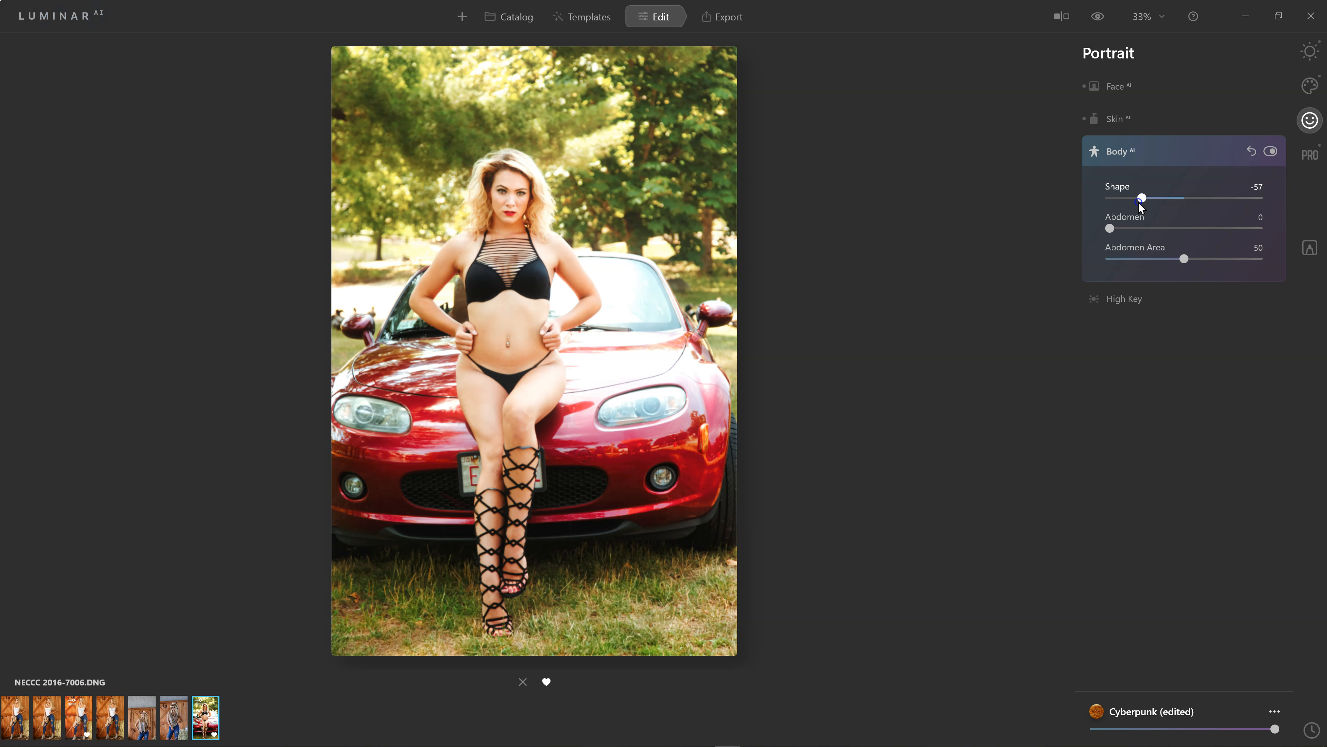
pyautogui.moveTo(1140, 207); pyautogui.dragTo(1204, 207)
pyautogui.moveTo(1203, 203); pyautogui.dragTo(1198, 203)
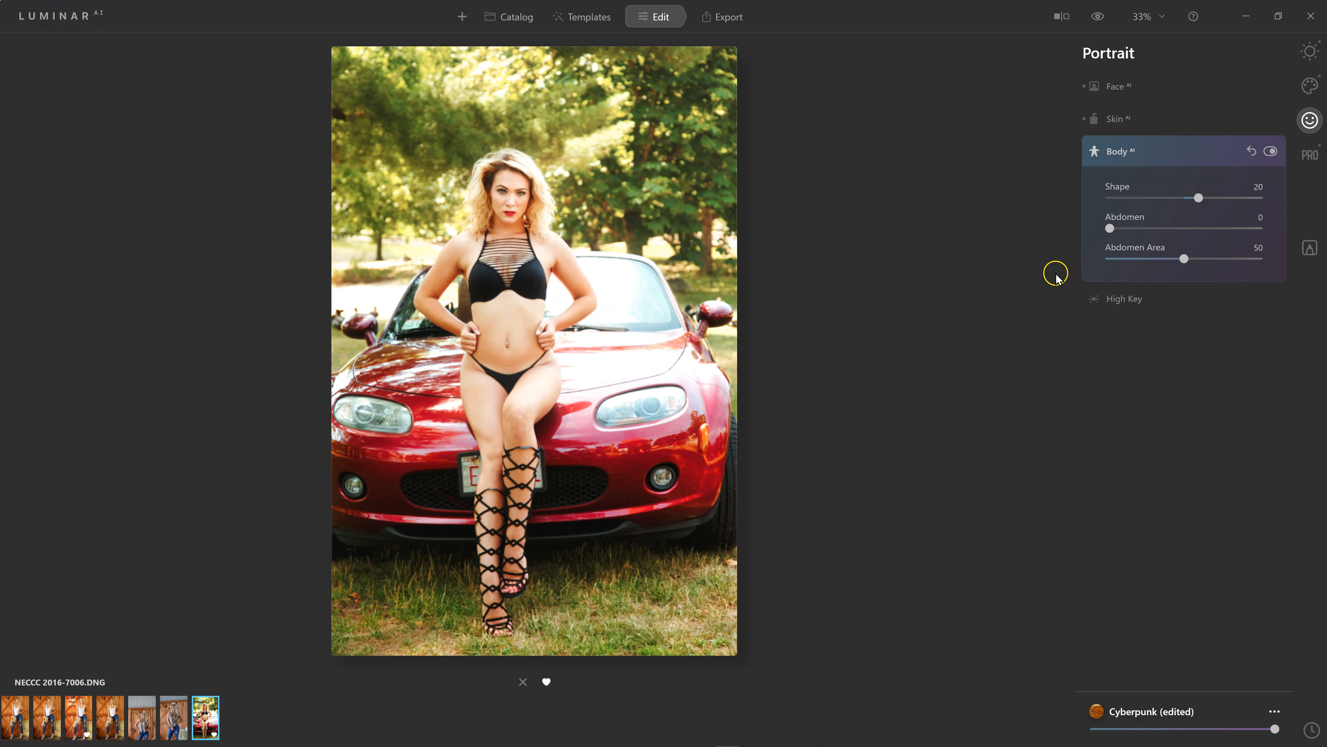
# Step: Try Abdomen at 8 and 100 in Body AI, then reduce it and raise Abdomen Area above 50
pyautogui.moveTo(1114, 232); pyautogui.dragTo(1126, 233)
pyautogui.click(1119, 236)
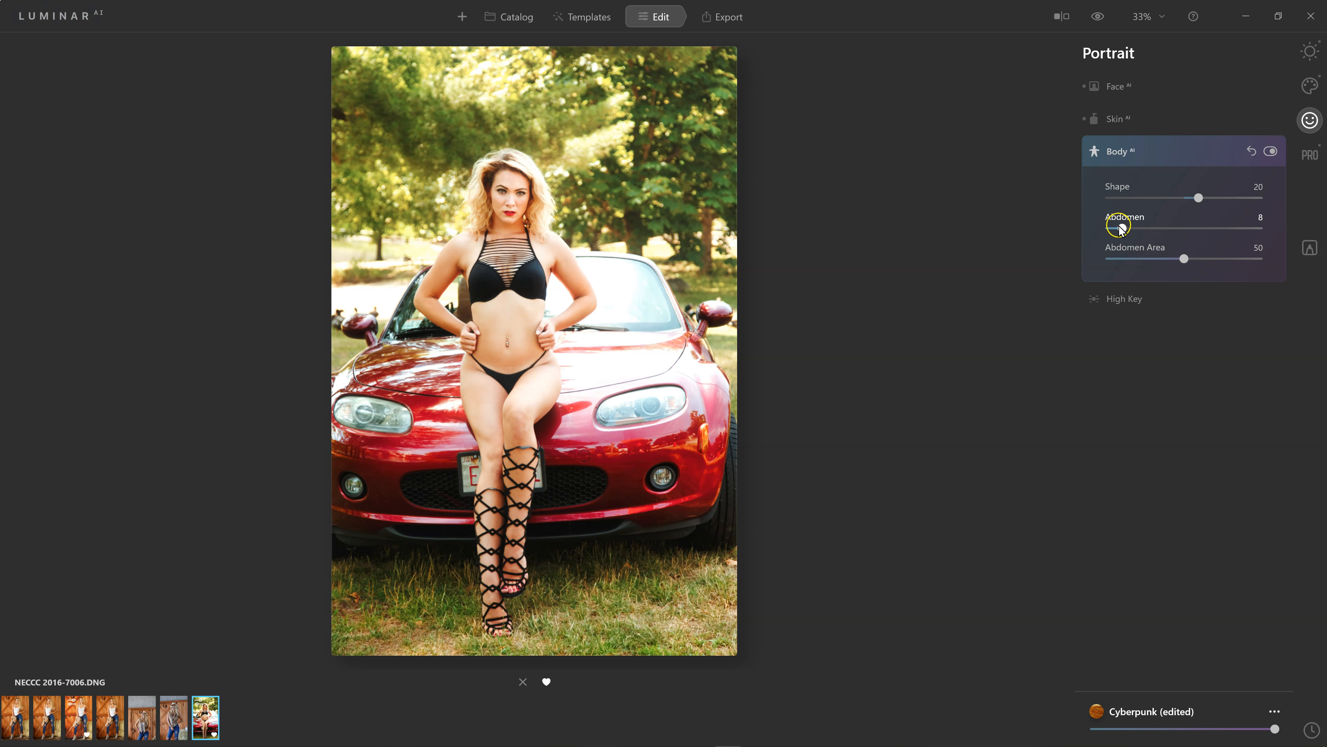
pyautogui.moveTo(1120, 231); pyautogui.dragTo(1259, 229)
pyautogui.click(1118, 301)
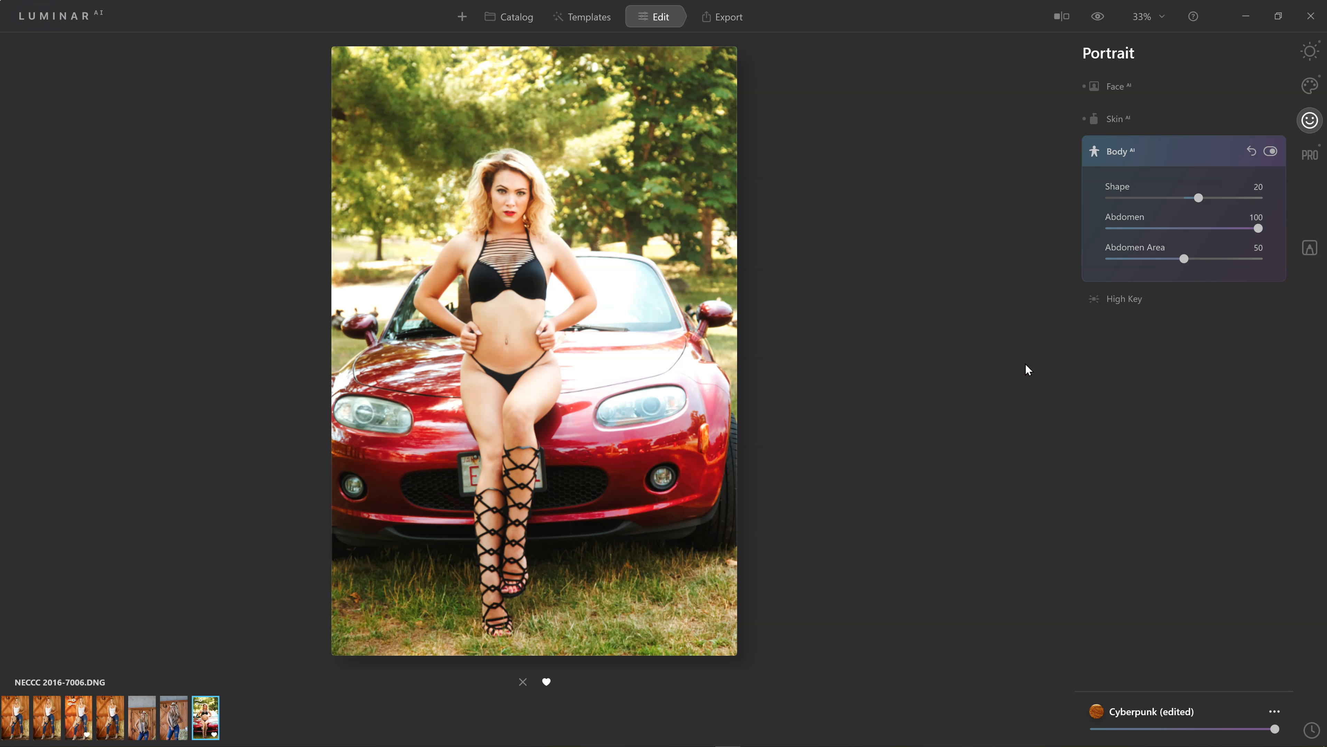
pyautogui.moveTo(1257, 226); pyautogui.dragTo(1200, 228)
pyautogui.moveTo(1182, 259); pyautogui.dragTo(1229, 258)
pyautogui.moveTo(1324, 254); pyautogui.dragTo(1231, 257)
# Step: Try the Professional Supercontrast tool with Midtones Contrast at 43, then return its contrast settings to 0
pyautogui.click(1308, 154)
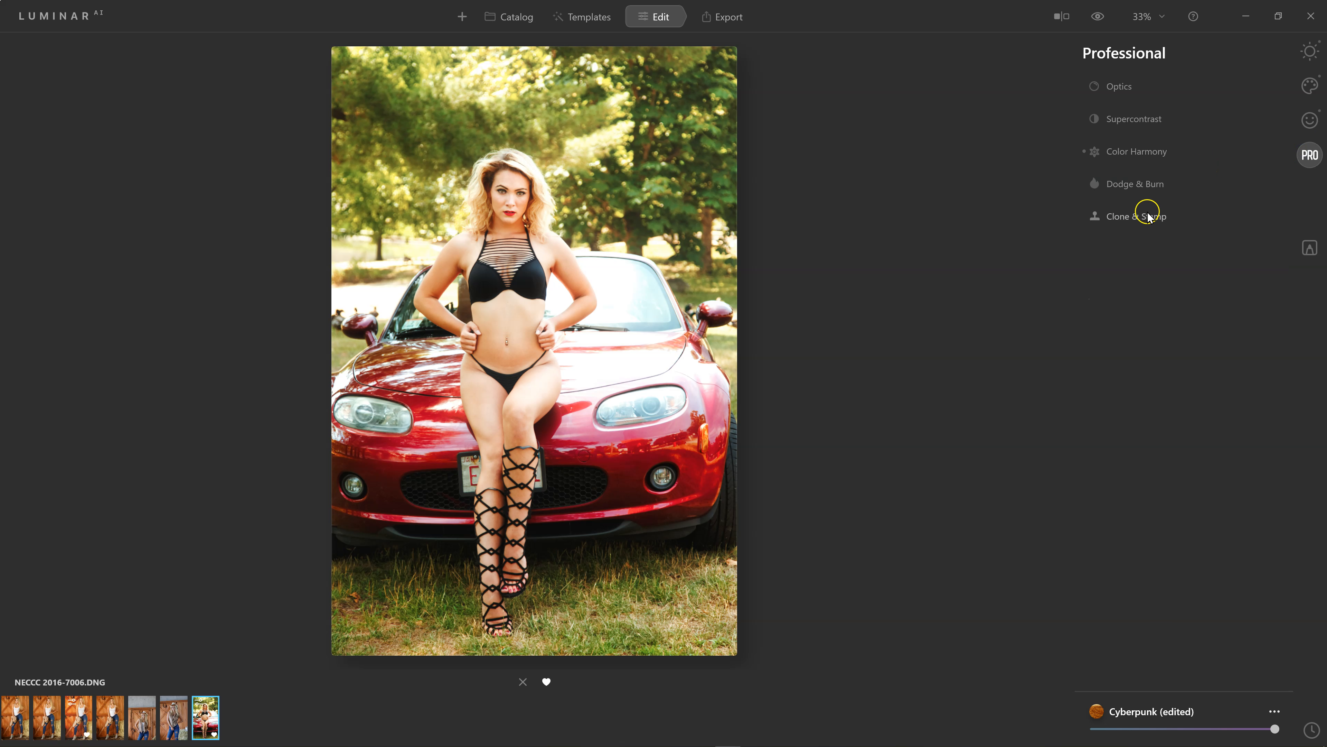
pyautogui.click(1145, 123)
pyautogui.moveTo(1109, 165)
pyautogui.mouseDown()
pyautogui.moveTo(1175, 165)
pyautogui.moveTo(1100, 170)
pyautogui.mouseUp()
pyautogui.moveTo(1109, 243); pyautogui.dragTo(1175, 242)
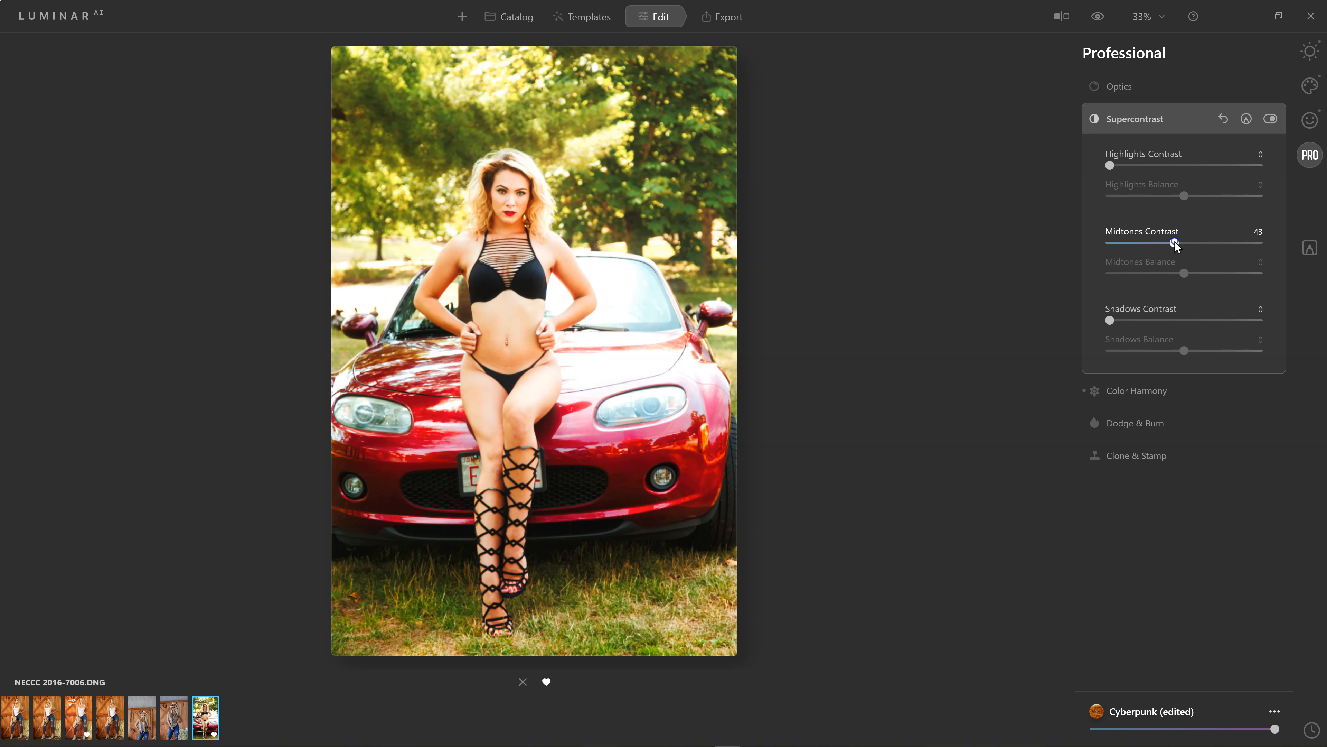
pyautogui.moveTo(1174, 242); pyautogui.dragTo(1103, 243)
pyautogui.moveTo(1110, 320); pyautogui.dragTo(1069, 324)
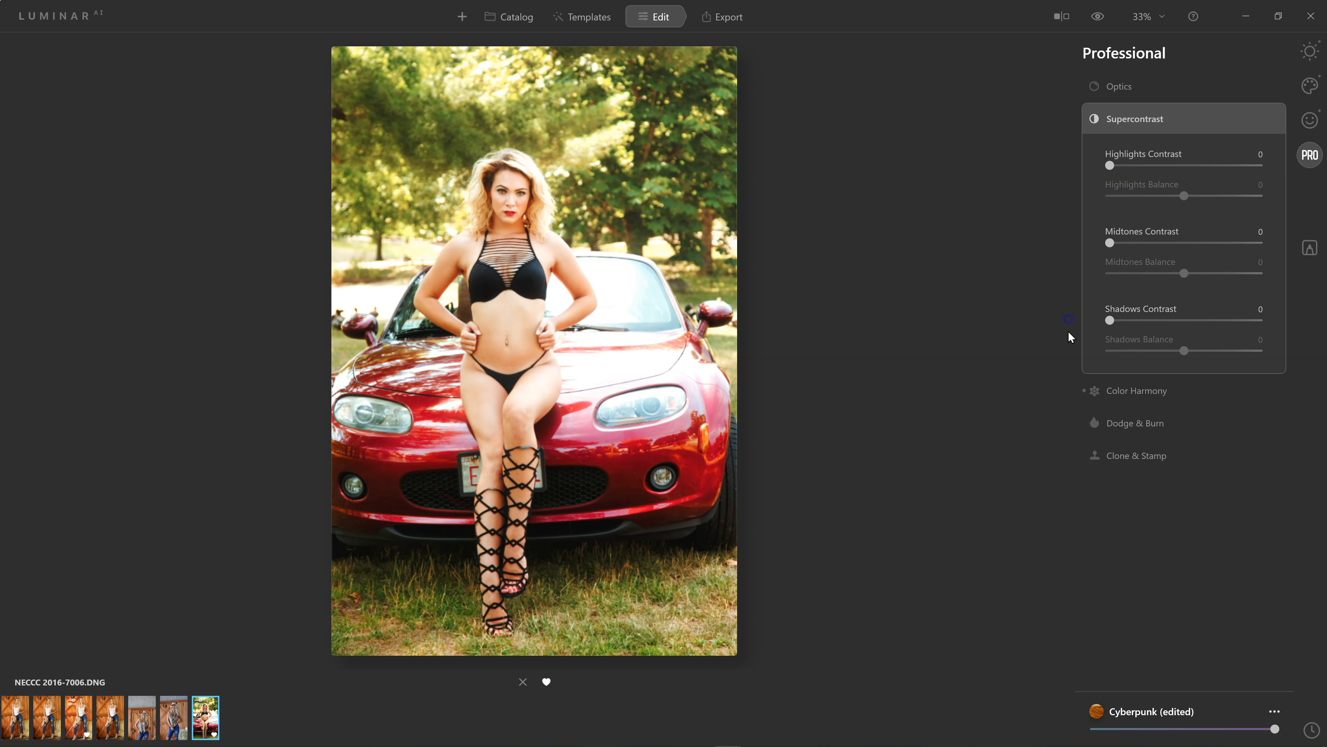
pyautogui.click(1137, 119)
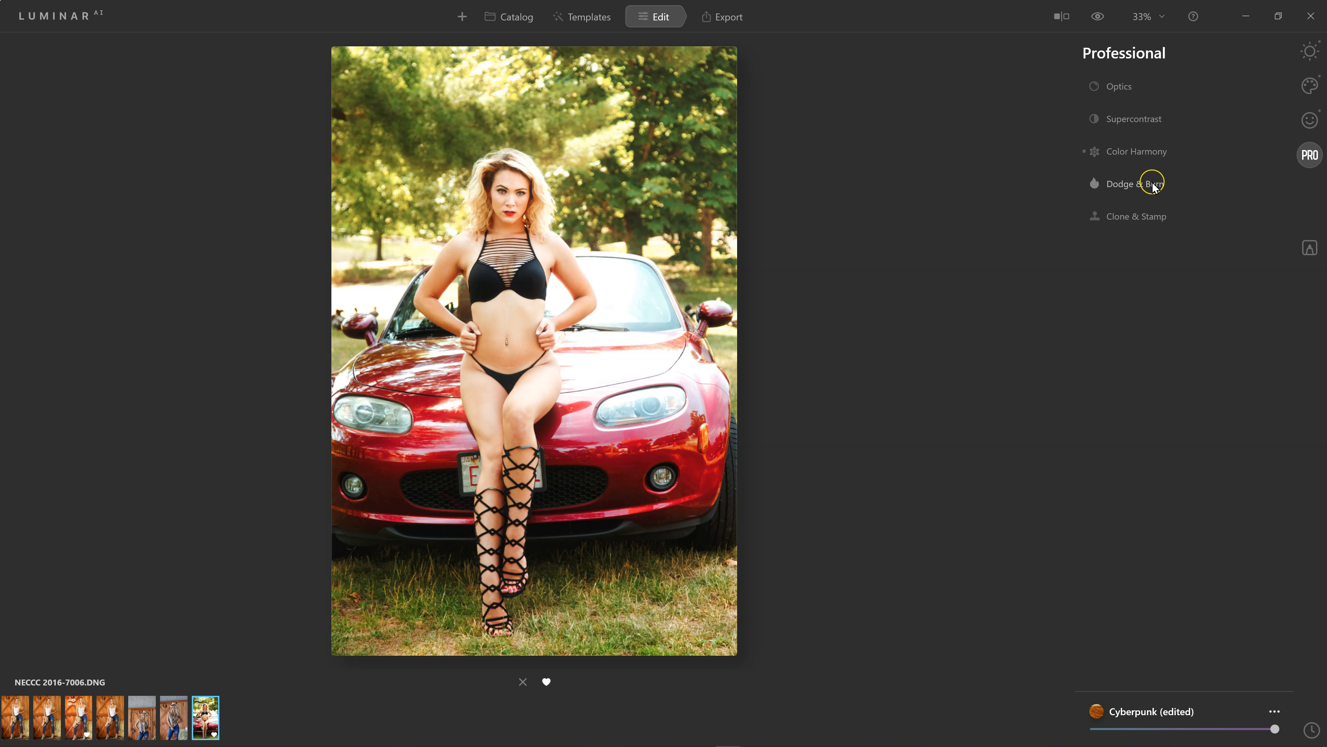
# Step: Compare the Cyberpunk template at half and minimum strength, then restore it to full strength
pyautogui.click(1124, 219)
pyautogui.moveTo(1276, 730); pyautogui.dragTo(1184, 729)
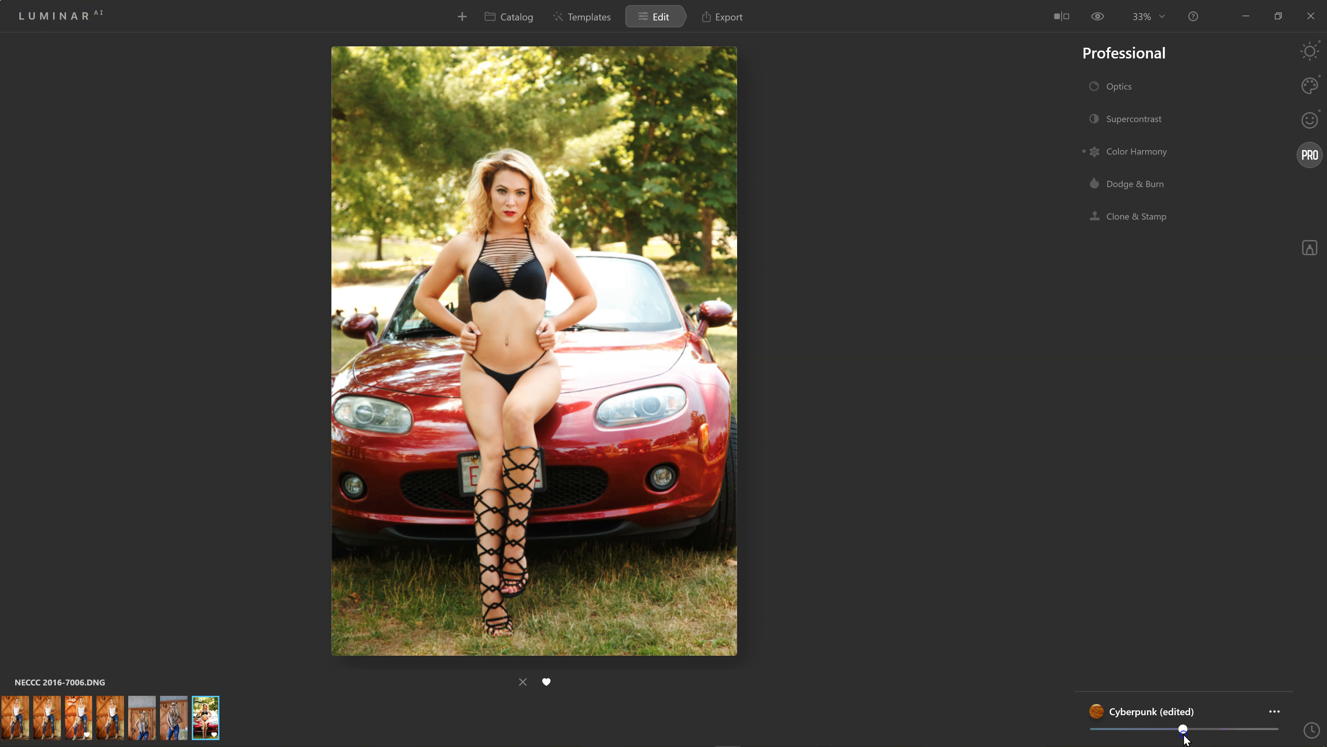
pyautogui.moveTo(1184, 734); pyautogui.dragTo(1092, 734)
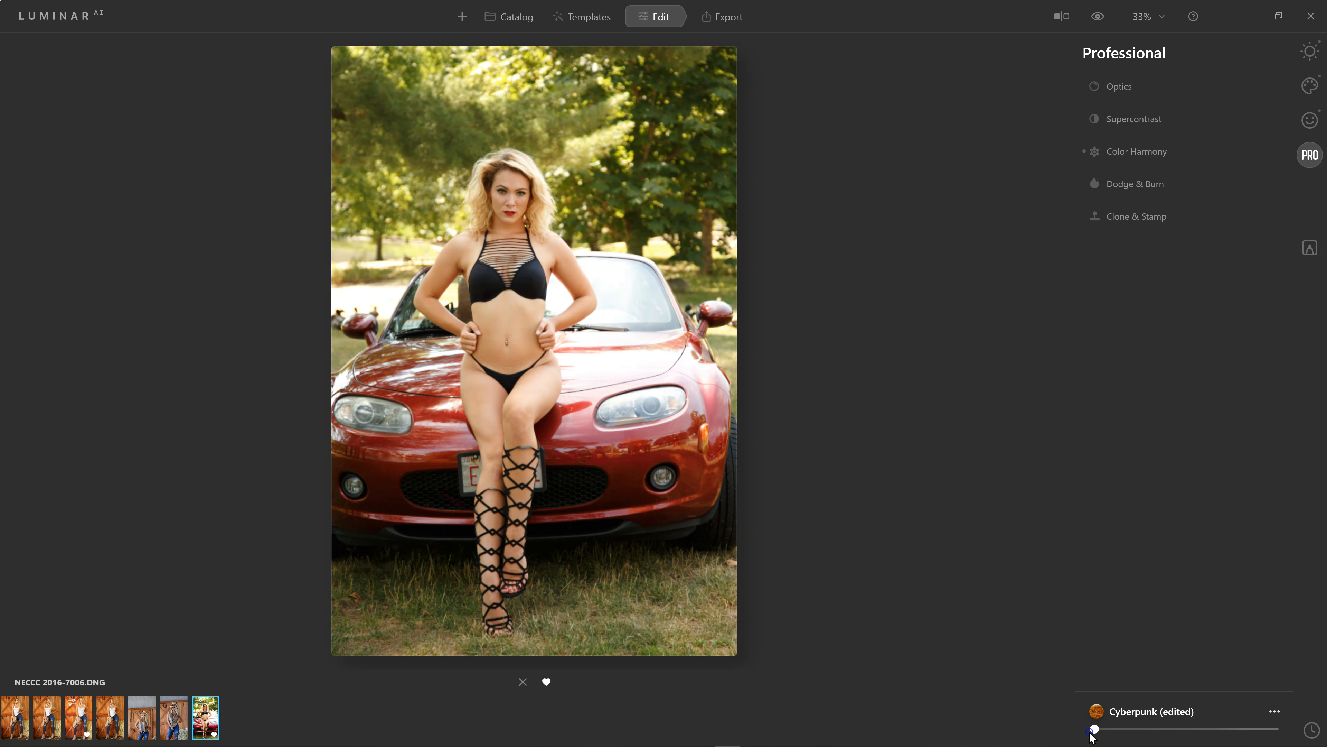
pyautogui.moveTo(1094, 729); pyautogui.dragTo(1275, 730)
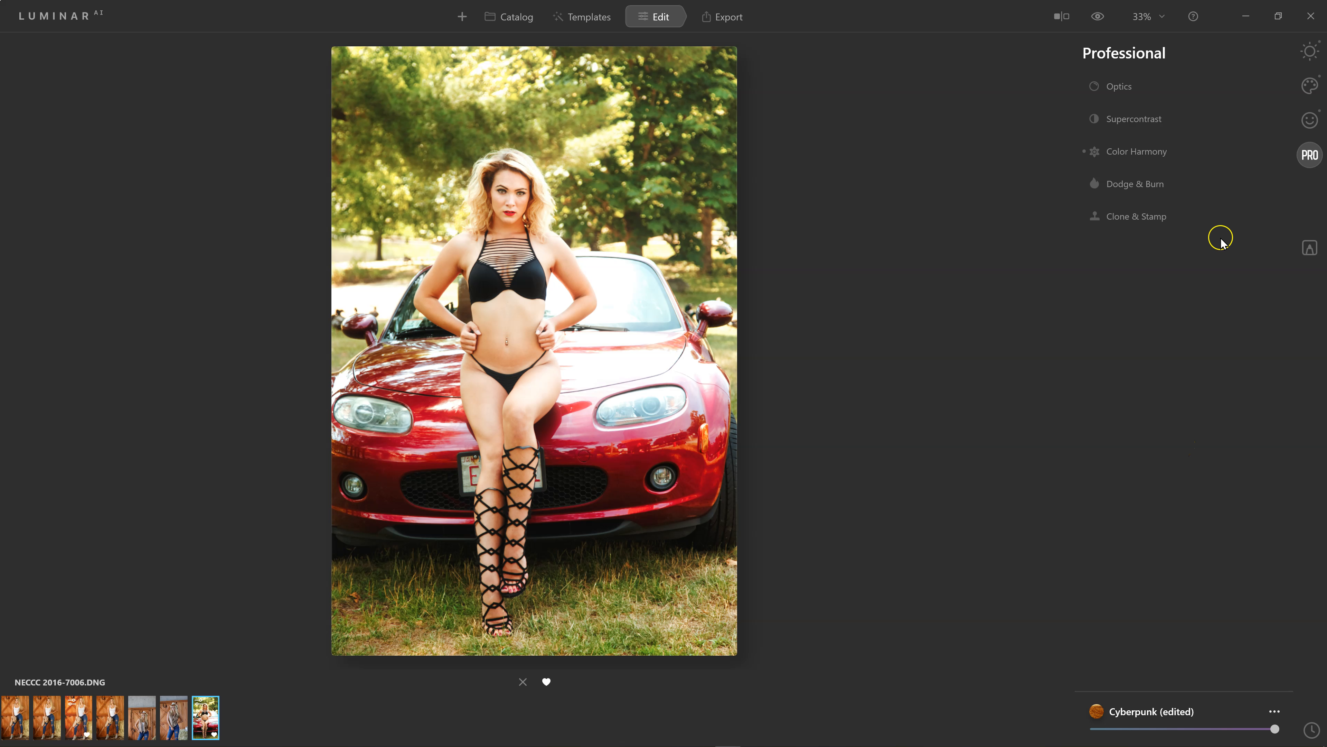
# Step: Return to the Catalog's Single Image Edits and open the favourited photo NECCC 2016-6702.DNG of the woman at the barn door
pyautogui.click(1310, 52)
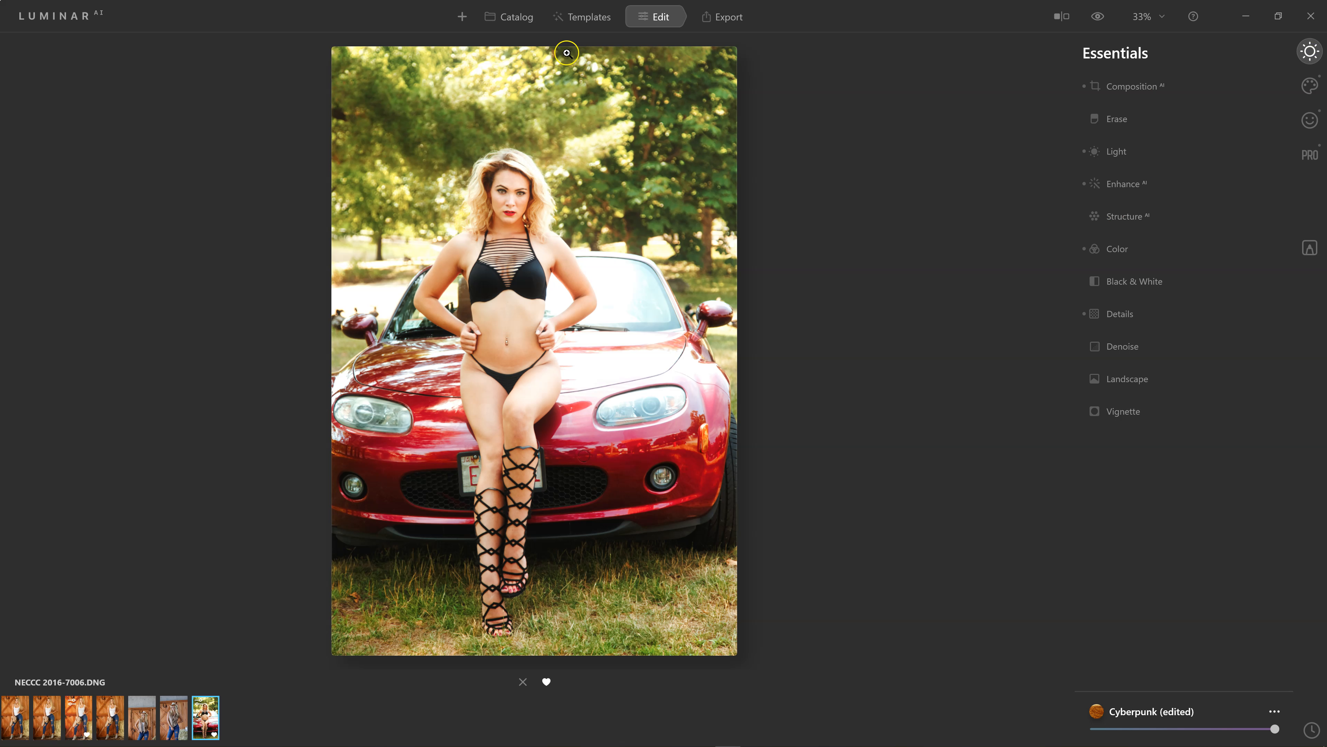
pyautogui.click(501, 11)
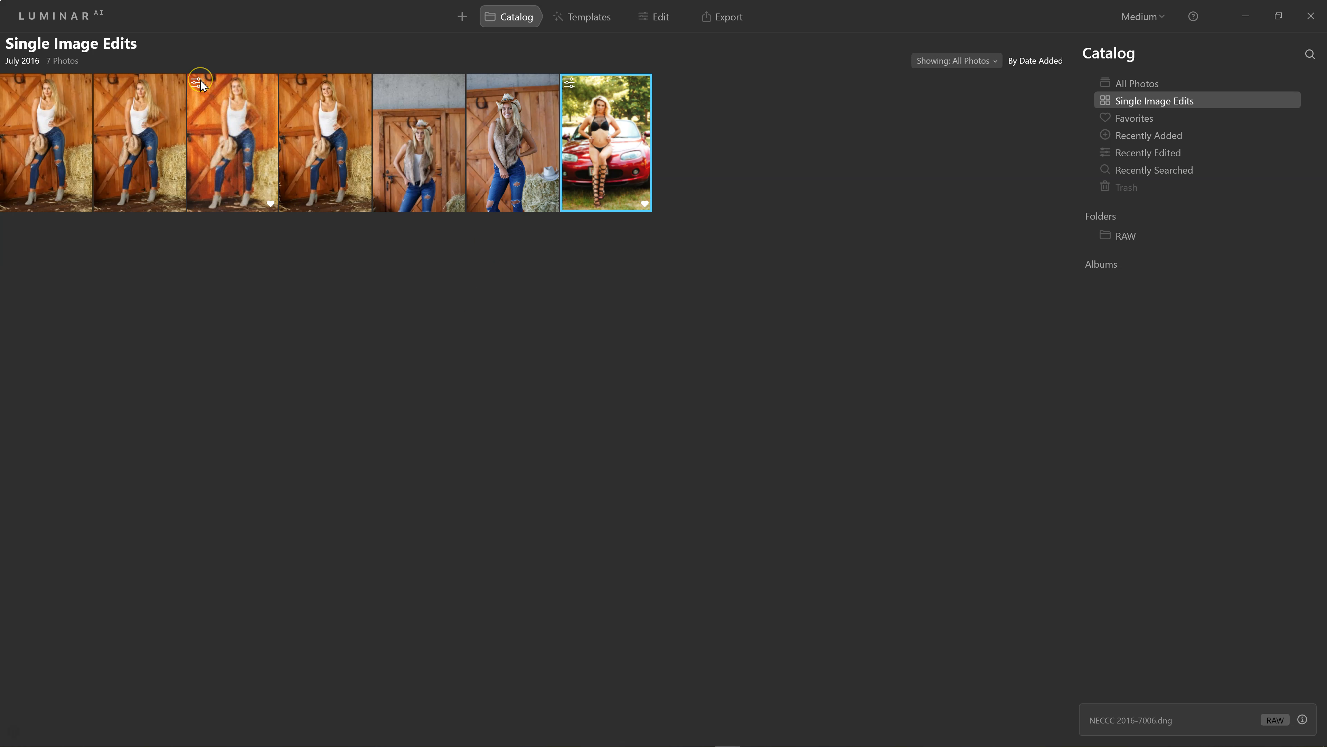
pyautogui.doubleClick(200, 80)
pyautogui.click(643, 241)
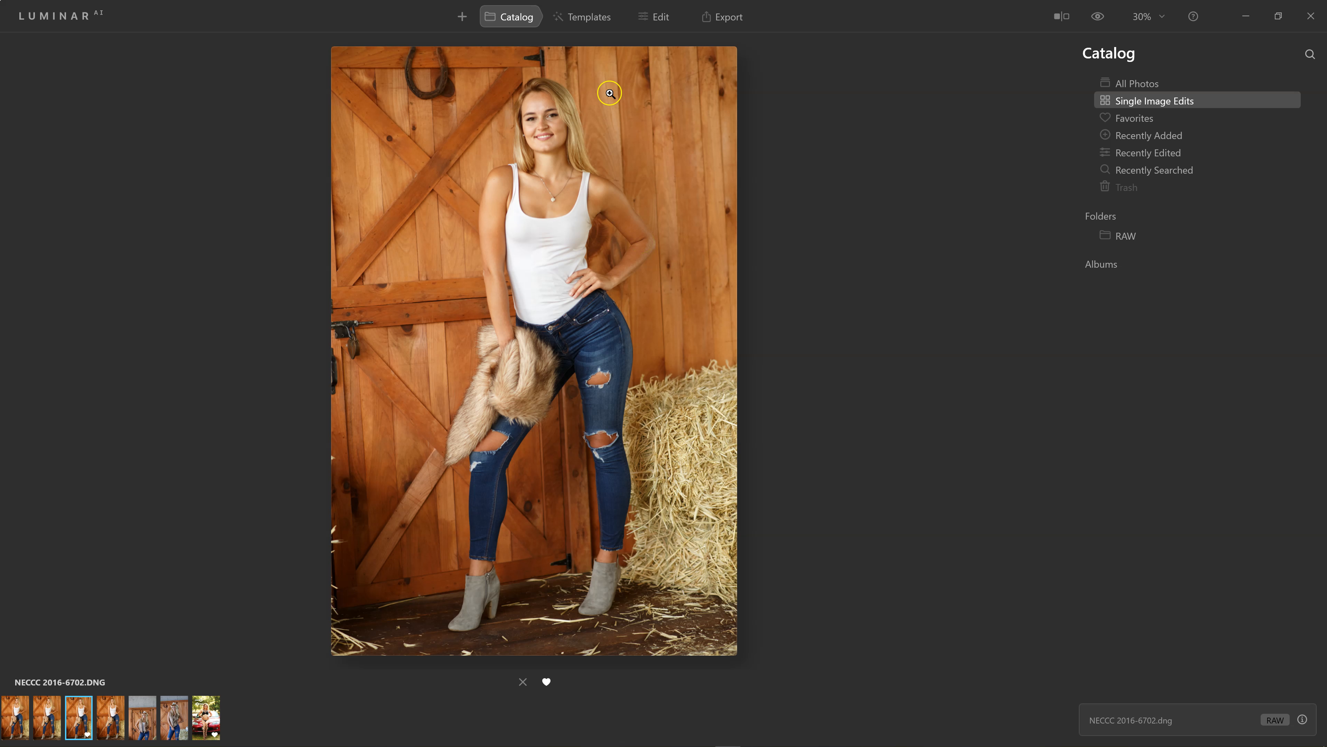
# Step: Look through the templates suggested for this photo and open the Influencer collection
pyautogui.click(590, 17)
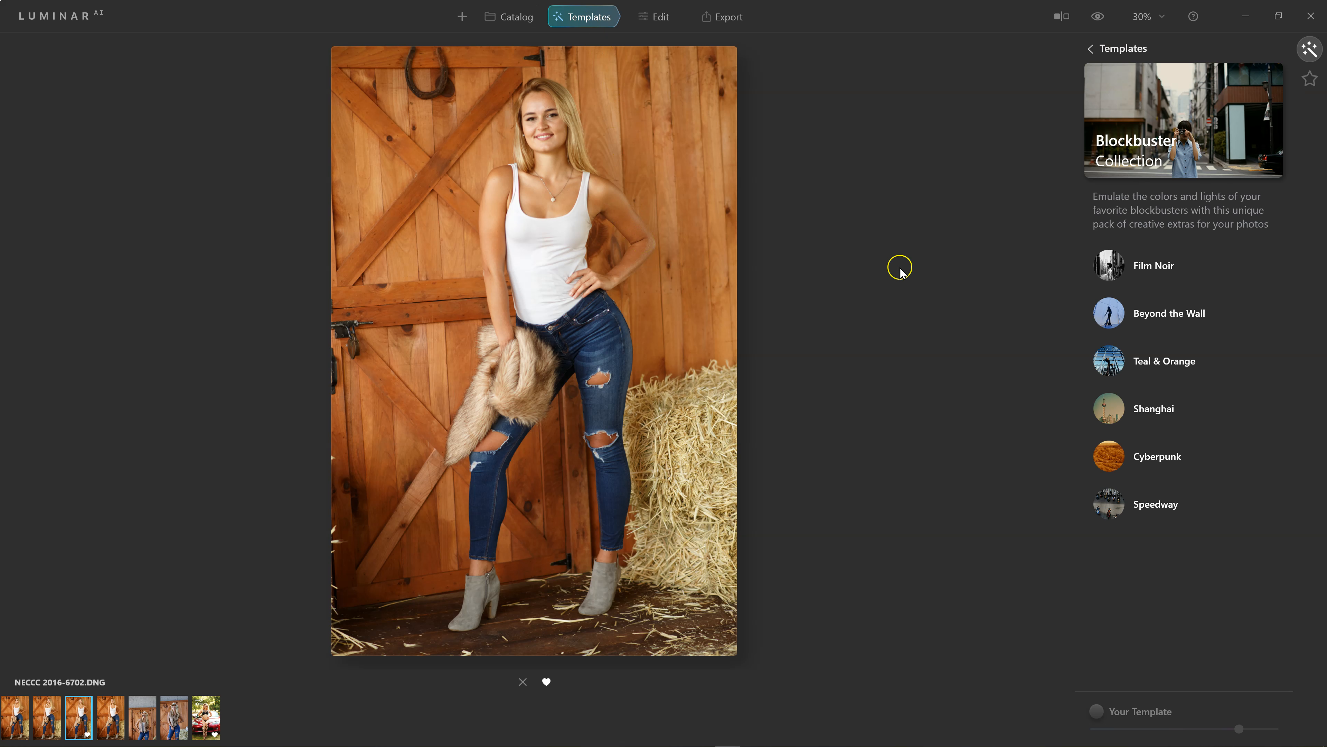
pyautogui.click(1091, 47)
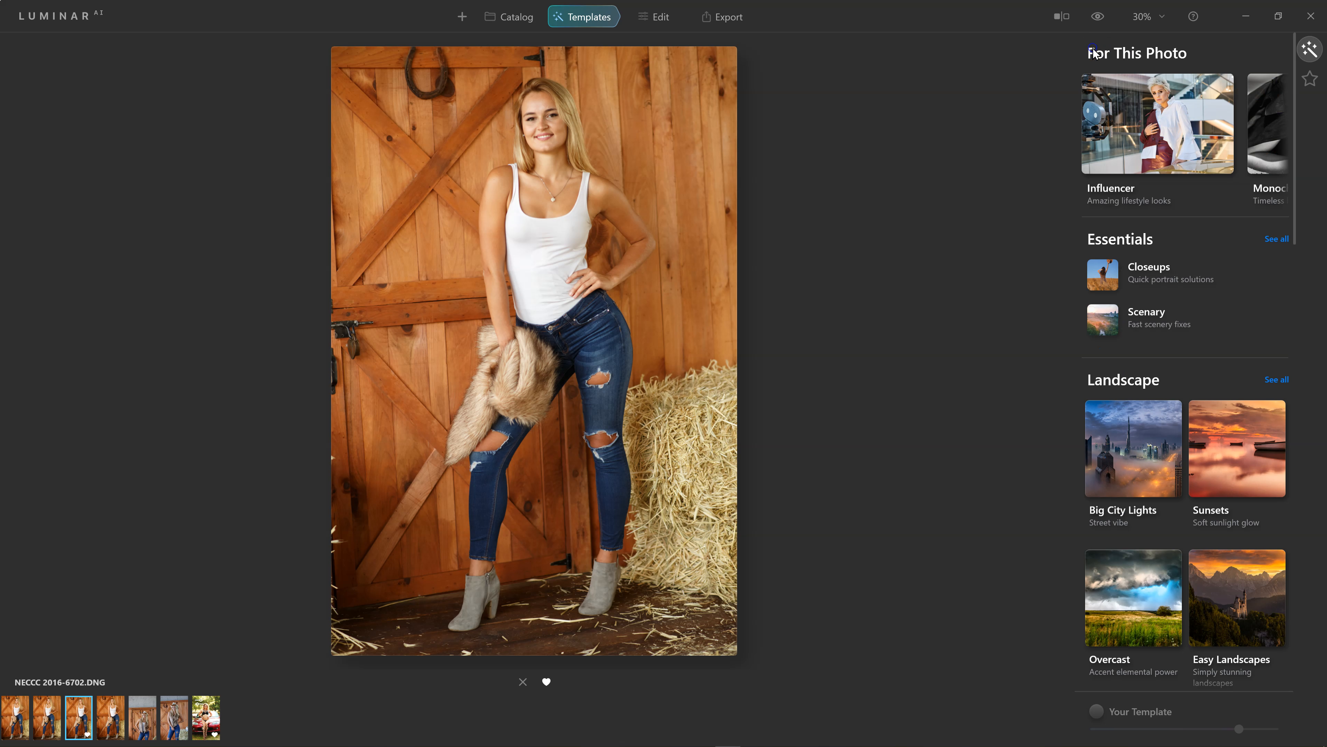
pyautogui.hscroll(5, 1217, 160)
pyautogui.hscroll(2, 1222, 189)
pyautogui.hscroll(-3, 1222, 188)
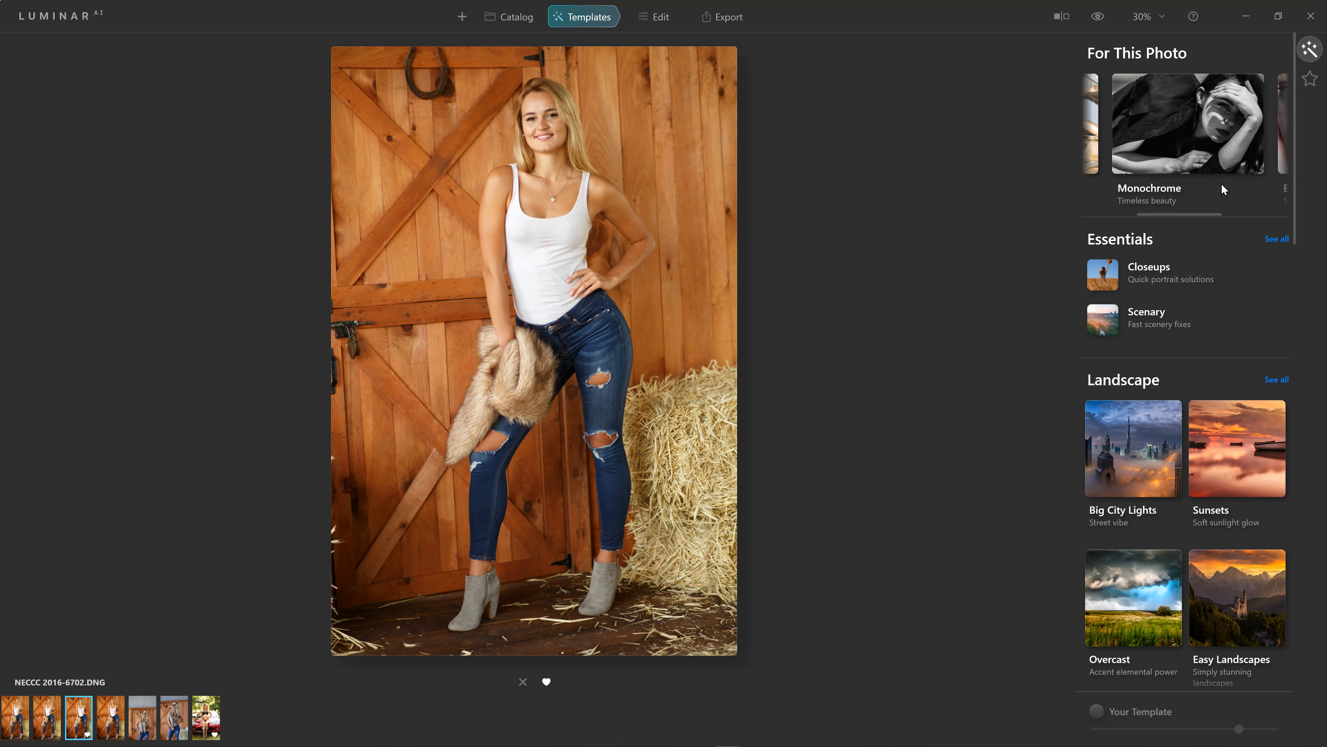
pyautogui.hscroll(-2, 1222, 189)
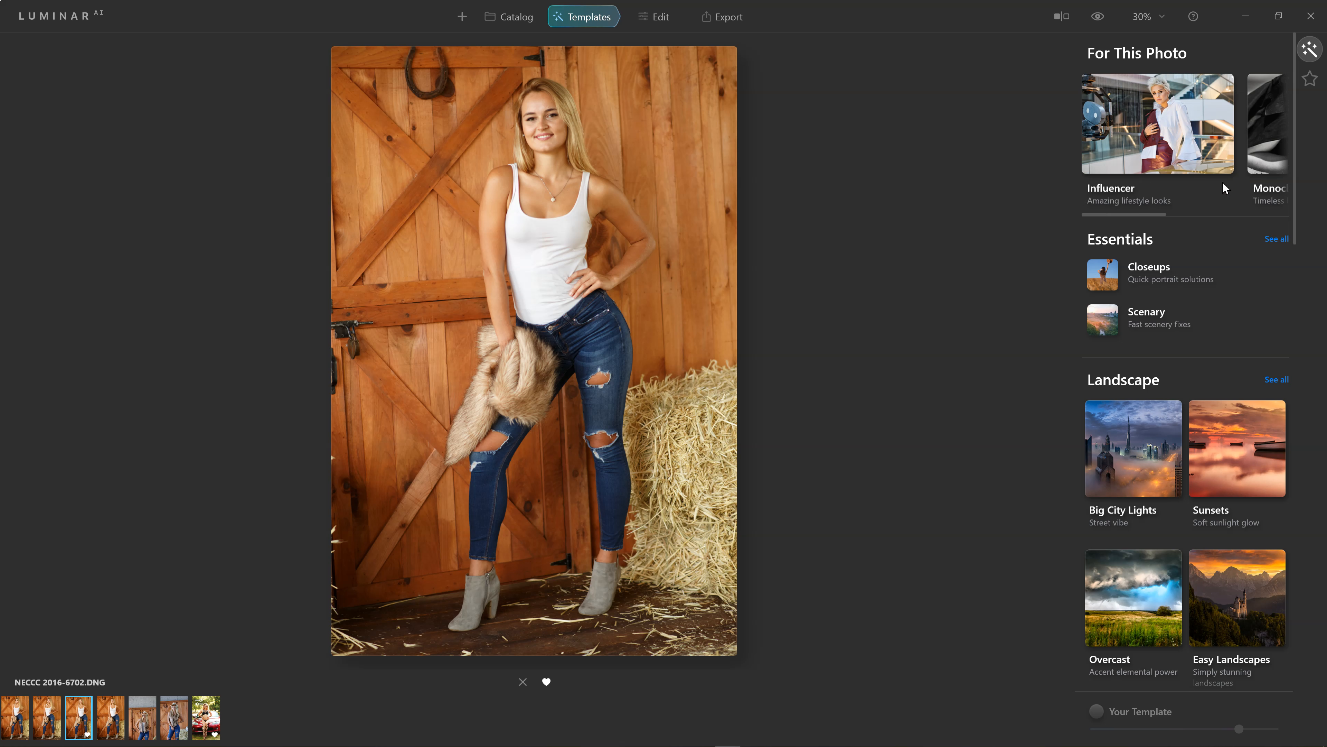
pyautogui.click(1189, 137)
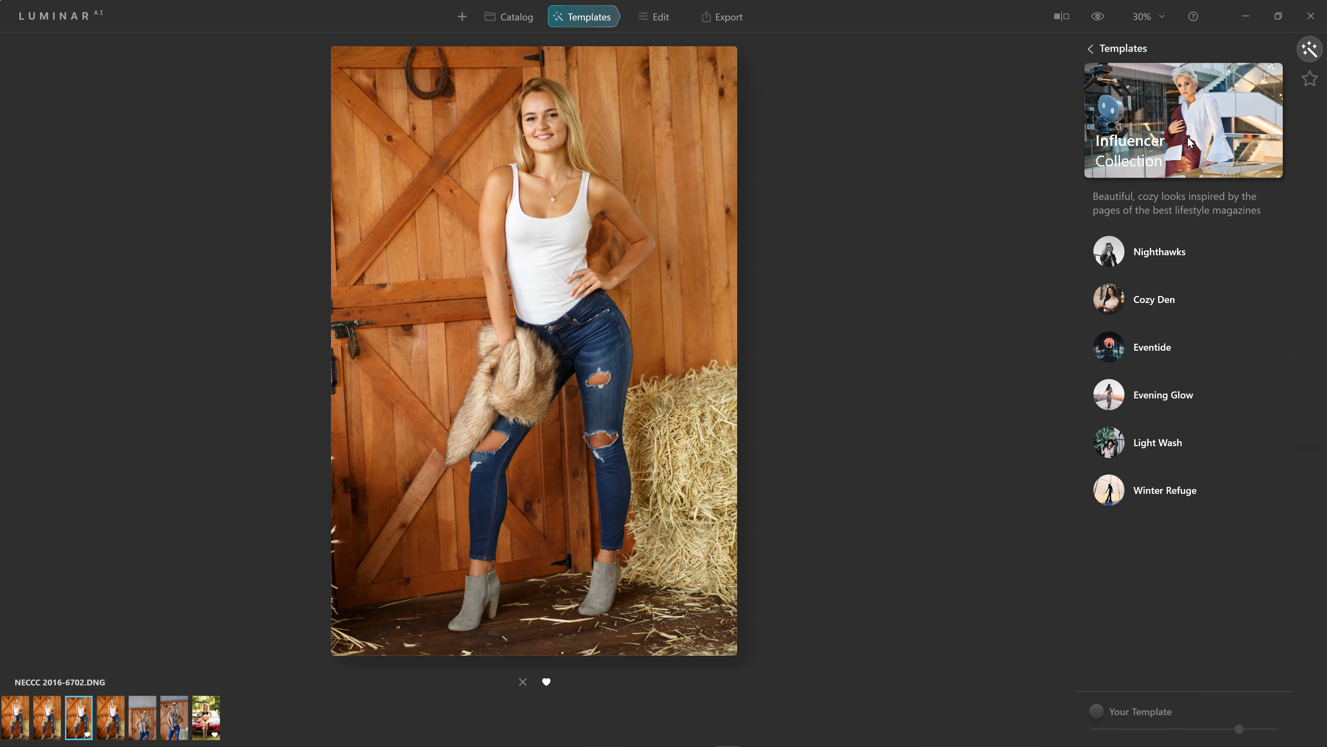
# Step: Try the Nighthawks template on the barn portrait, then switch to Cozy Den
pyautogui.click(1143, 258)
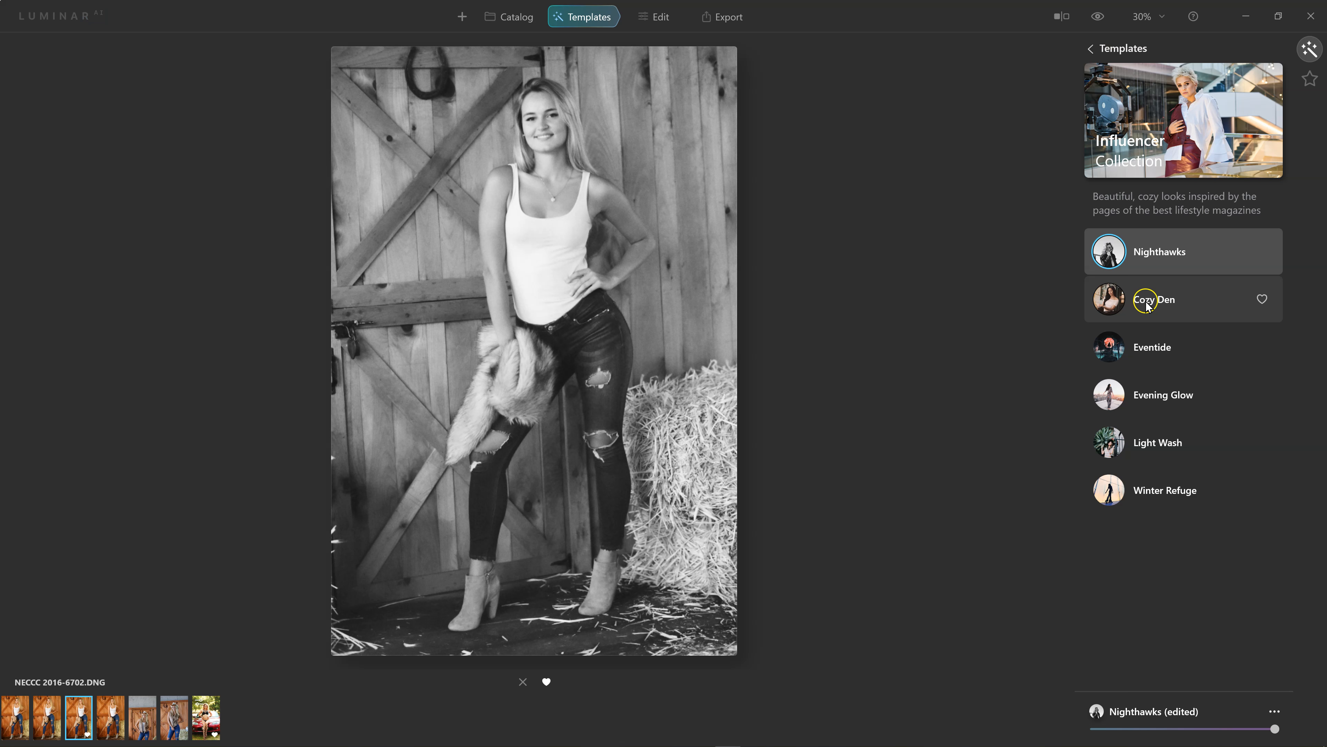
pyautogui.click(1146, 302)
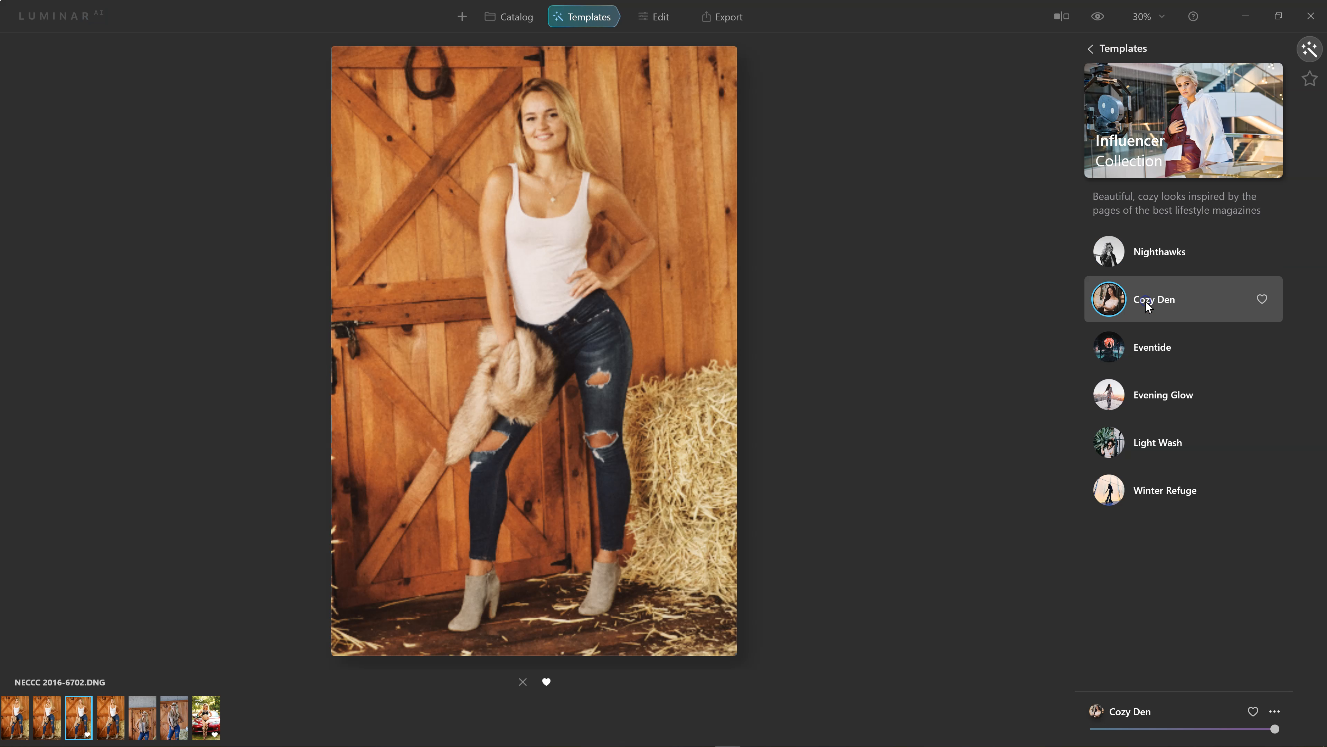
# Step: Try the Eventide, Light Wash and Winter Refuge templates on the barn portrait, then settle on Evening Glow
pyautogui.click(1150, 352)
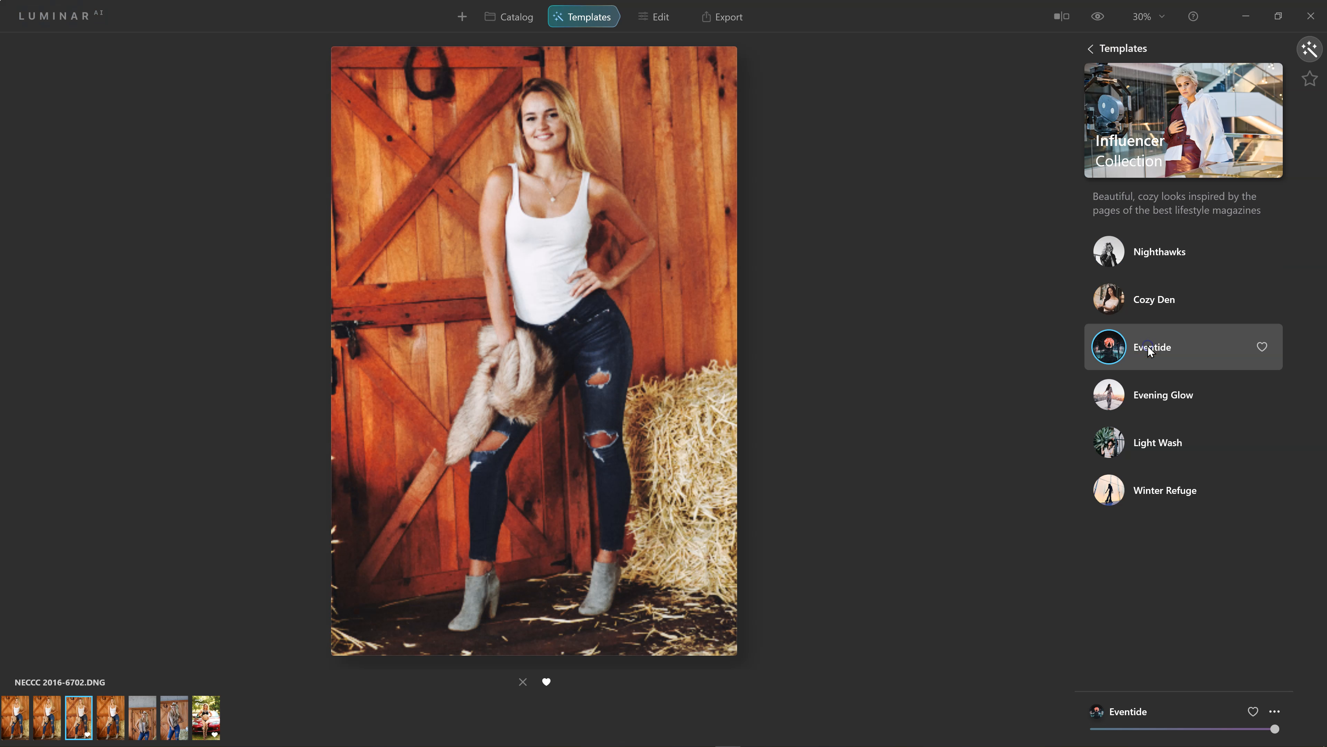
pyautogui.click(1149, 398)
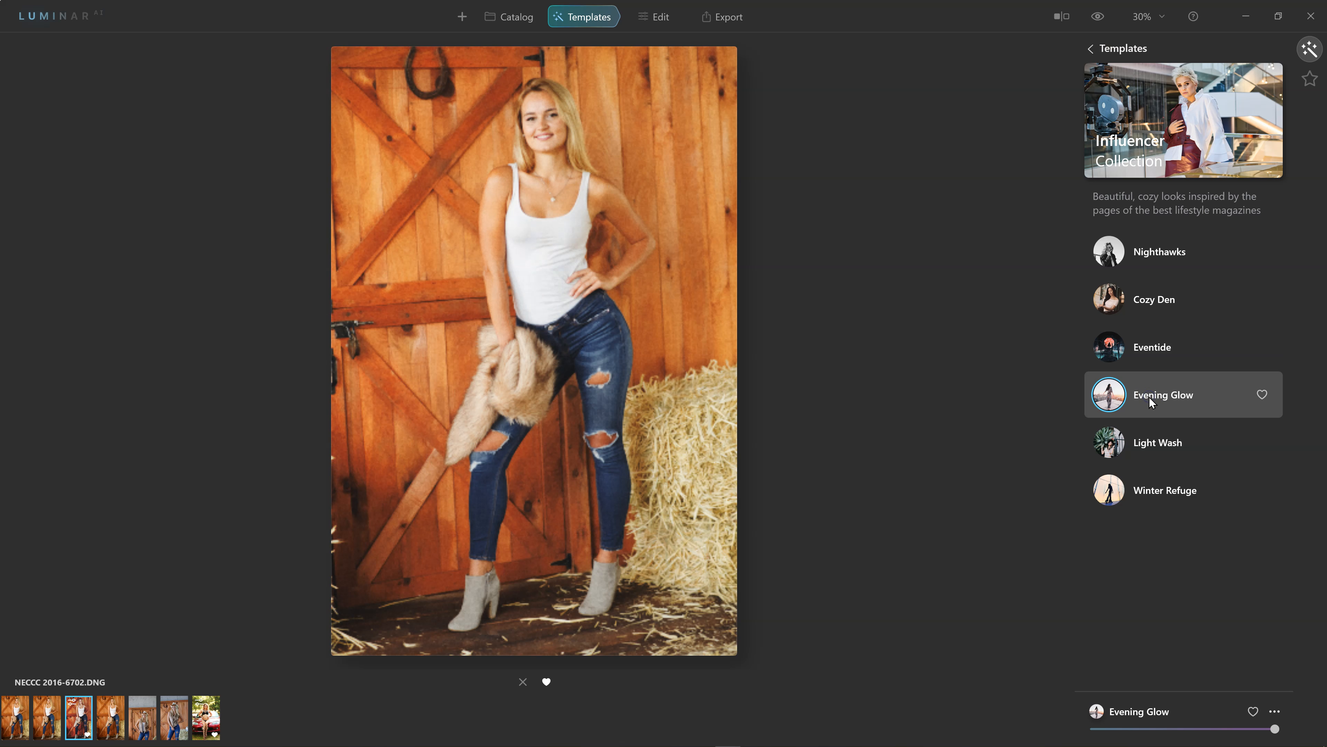
pyautogui.click(1143, 443)
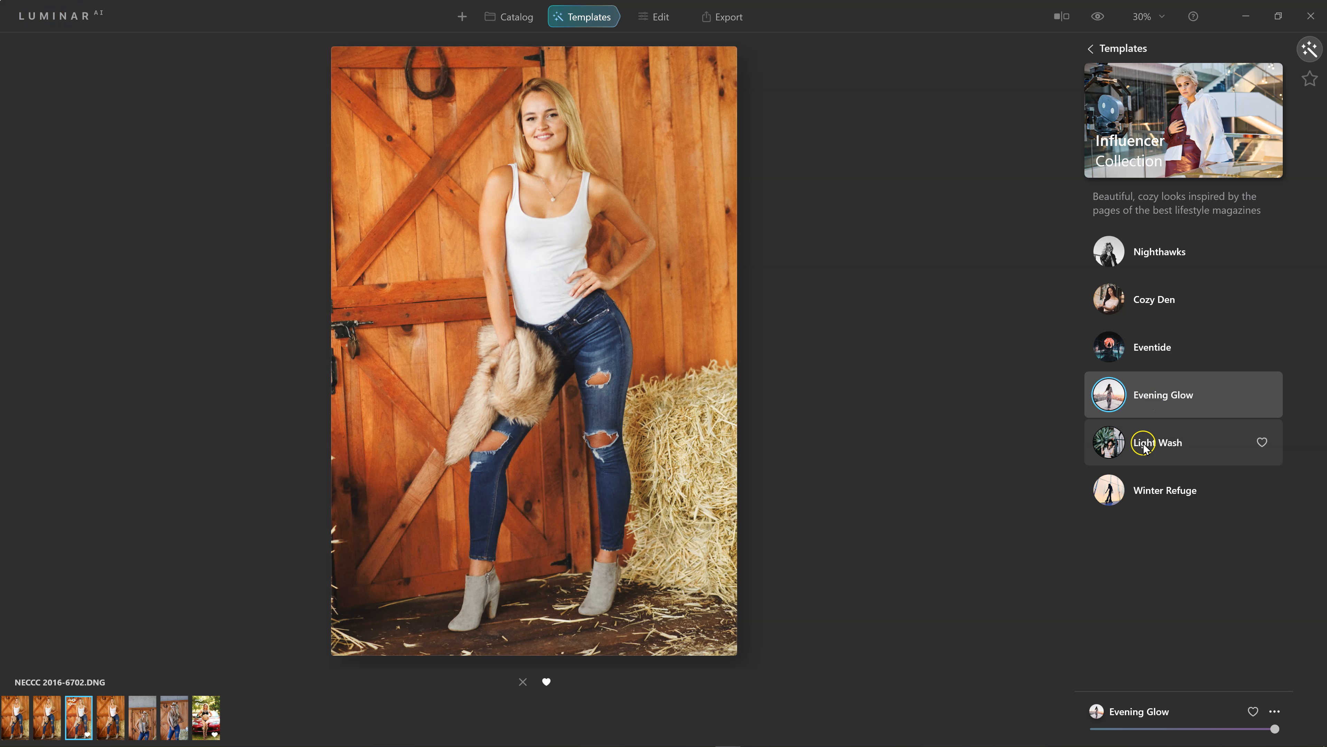
pyautogui.click(1152, 483)
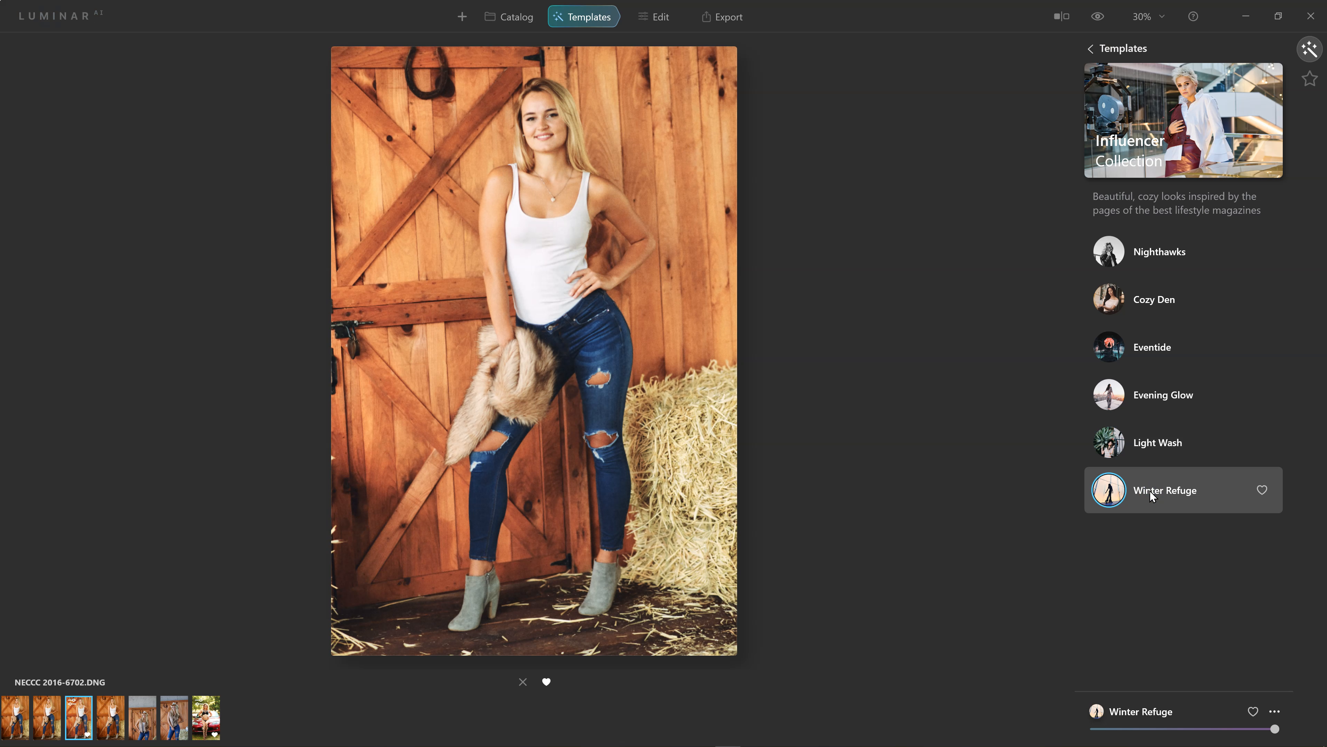
pyautogui.click(1146, 391)
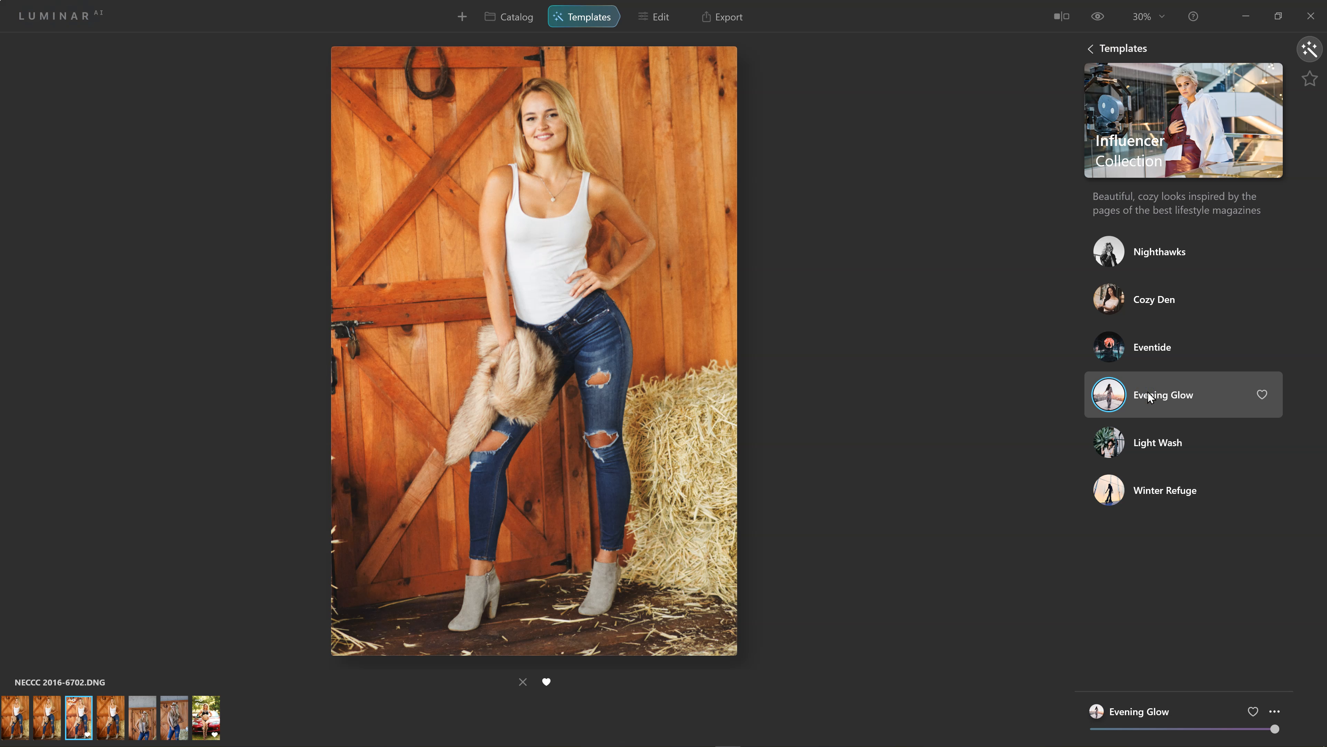
pyautogui.click(918, 428)
# Step: Open the photo for editing and expand the Composition AI crop to the full frame at the 2:3 ratio
pyautogui.click(645, 20)
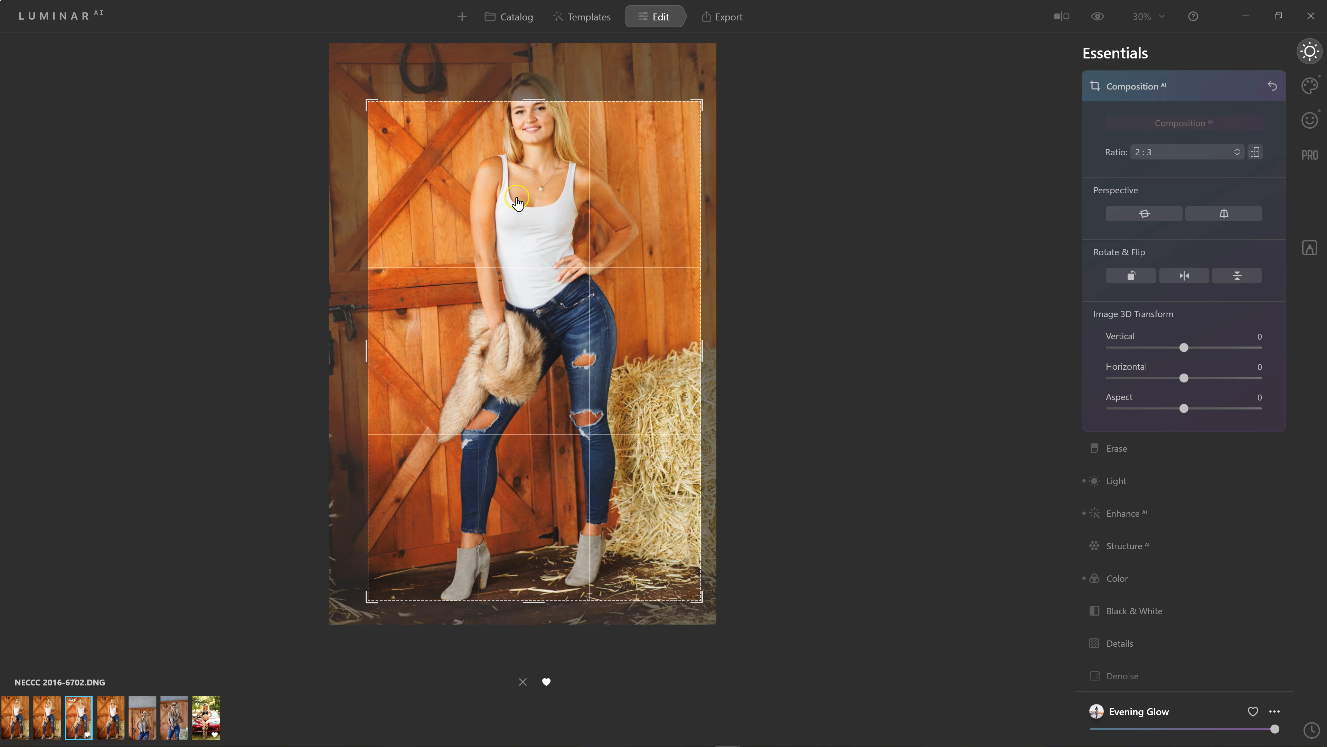
pyautogui.moveTo(533, 99); pyautogui.dragTo(525, 65)
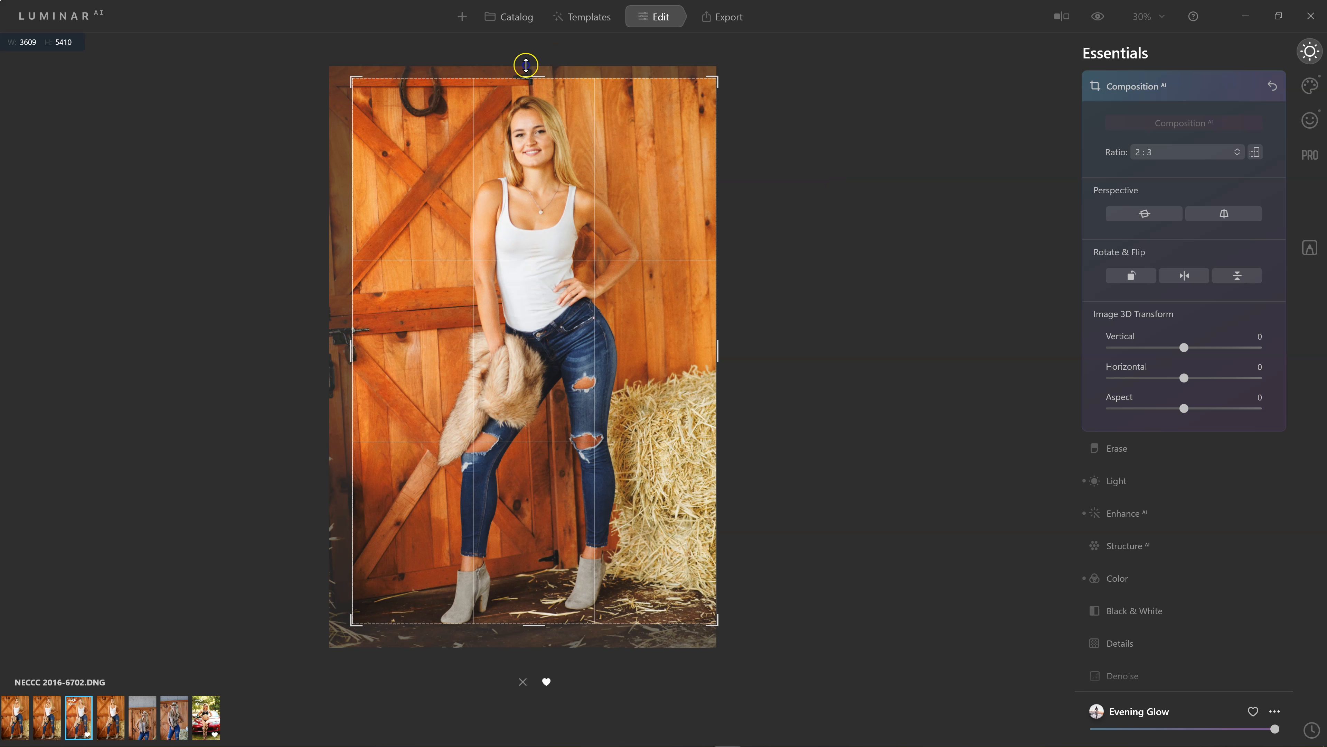
pyautogui.moveTo(351, 80); pyautogui.dragTo(329, 67)
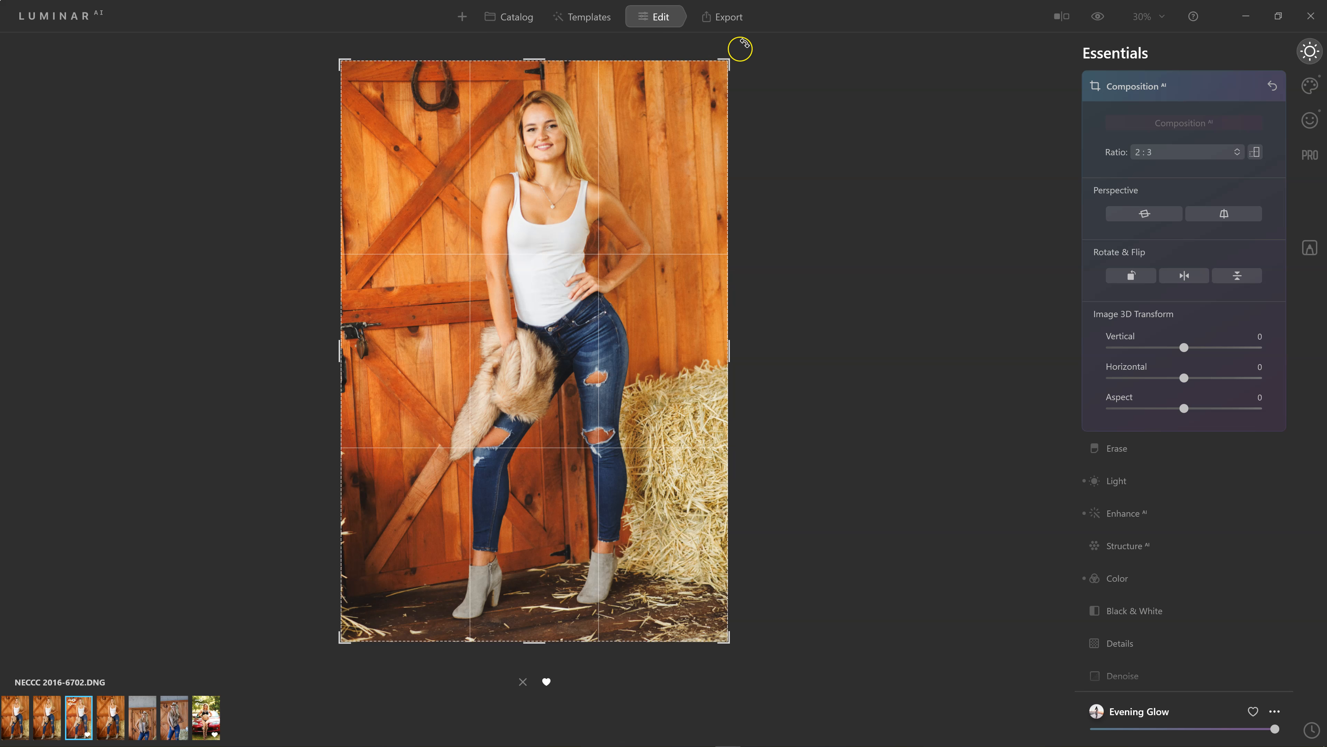
# Step: Rotate the photo slightly clockwise within the crop, to about 3590 by 5450 pixels, and apply the crop
pyautogui.moveTo(739, 48); pyautogui.dragTo(747, 70)
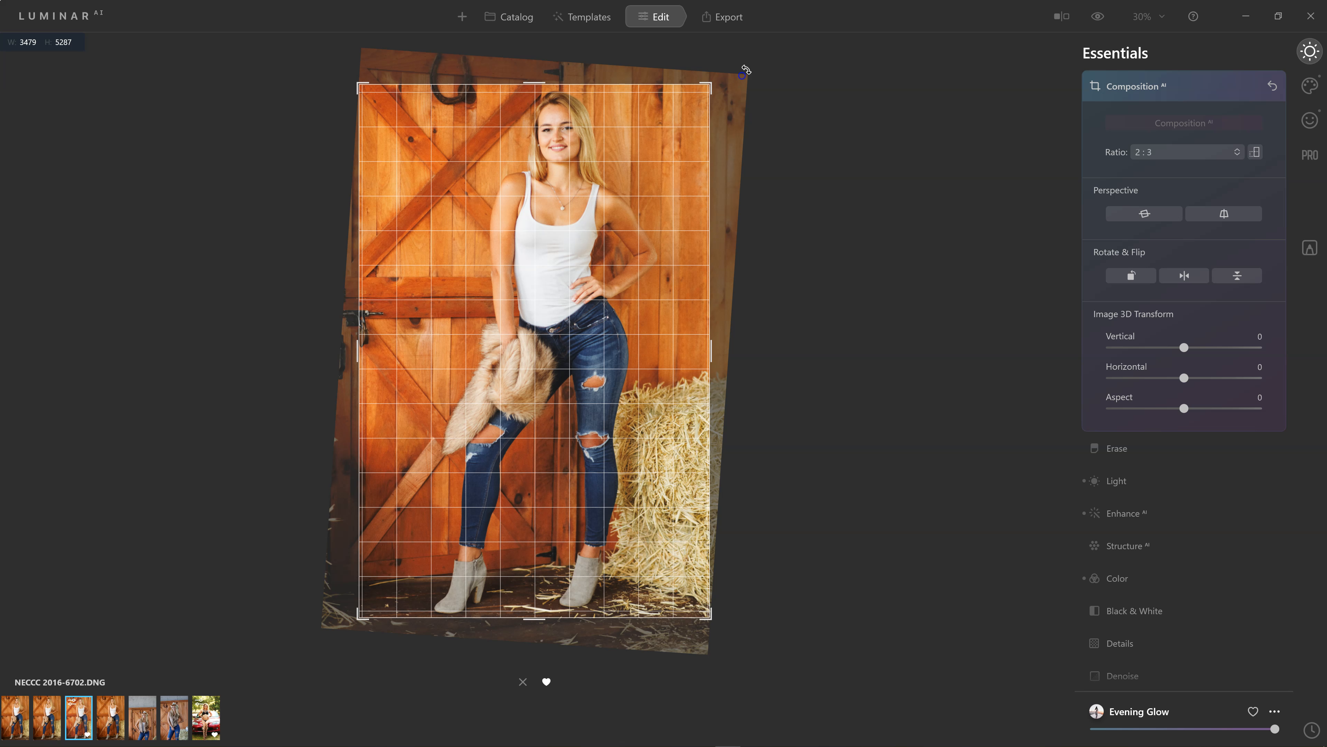
pyautogui.moveTo(746, 69); pyautogui.dragTo(745, 66)
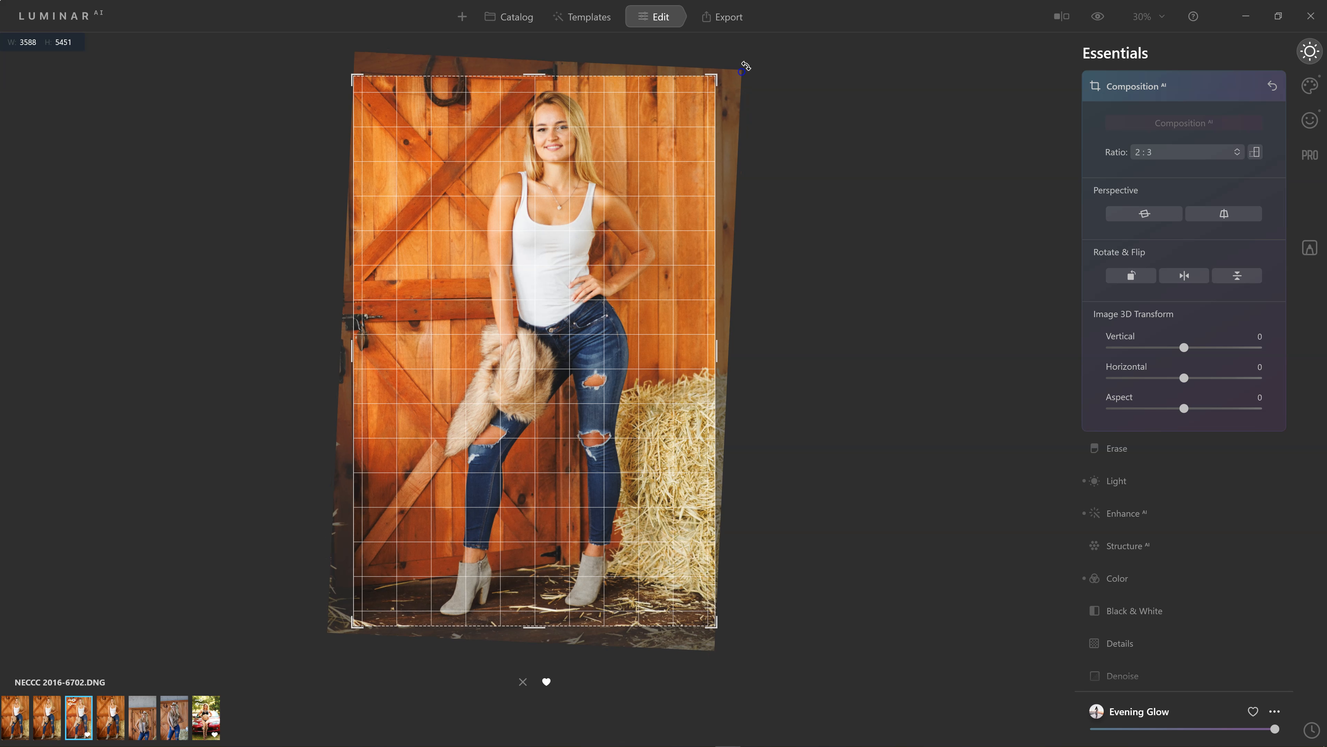
pyautogui.moveTo(745, 66); pyautogui.dragTo(746, 66)
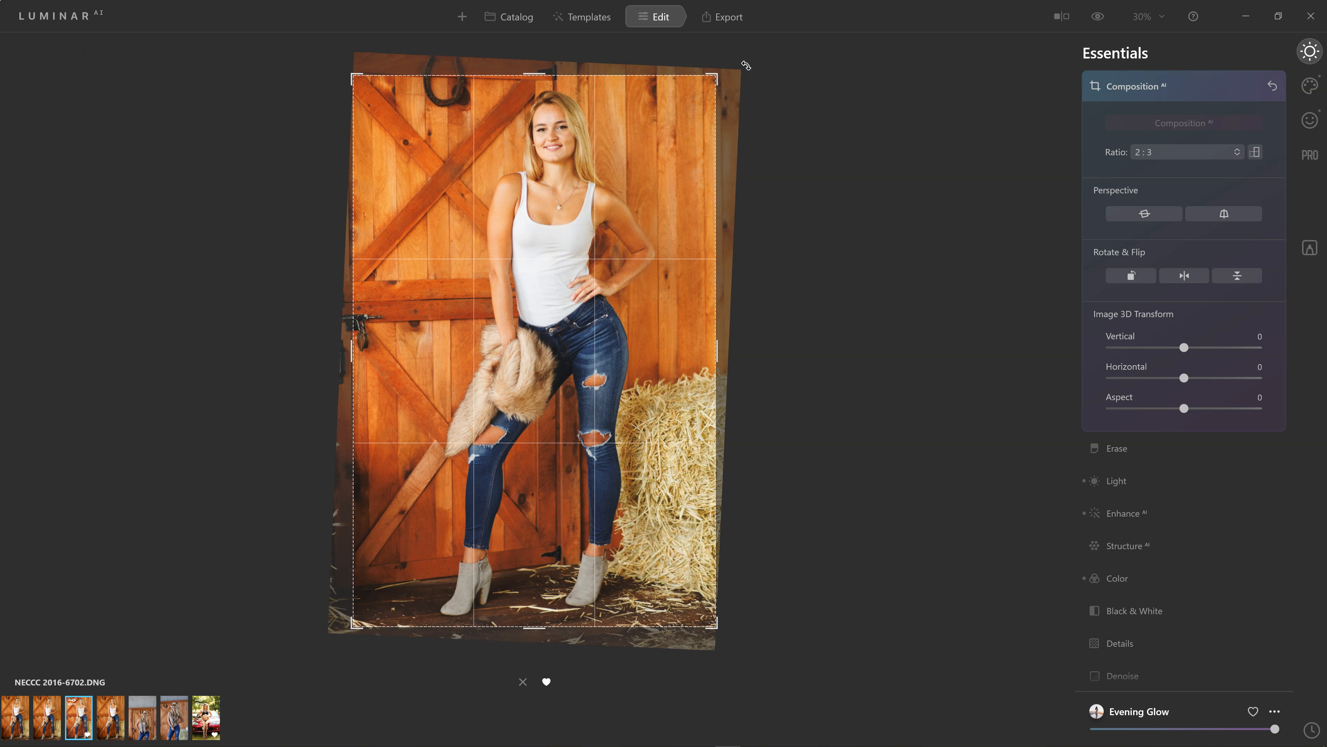
pyautogui.press('Return')
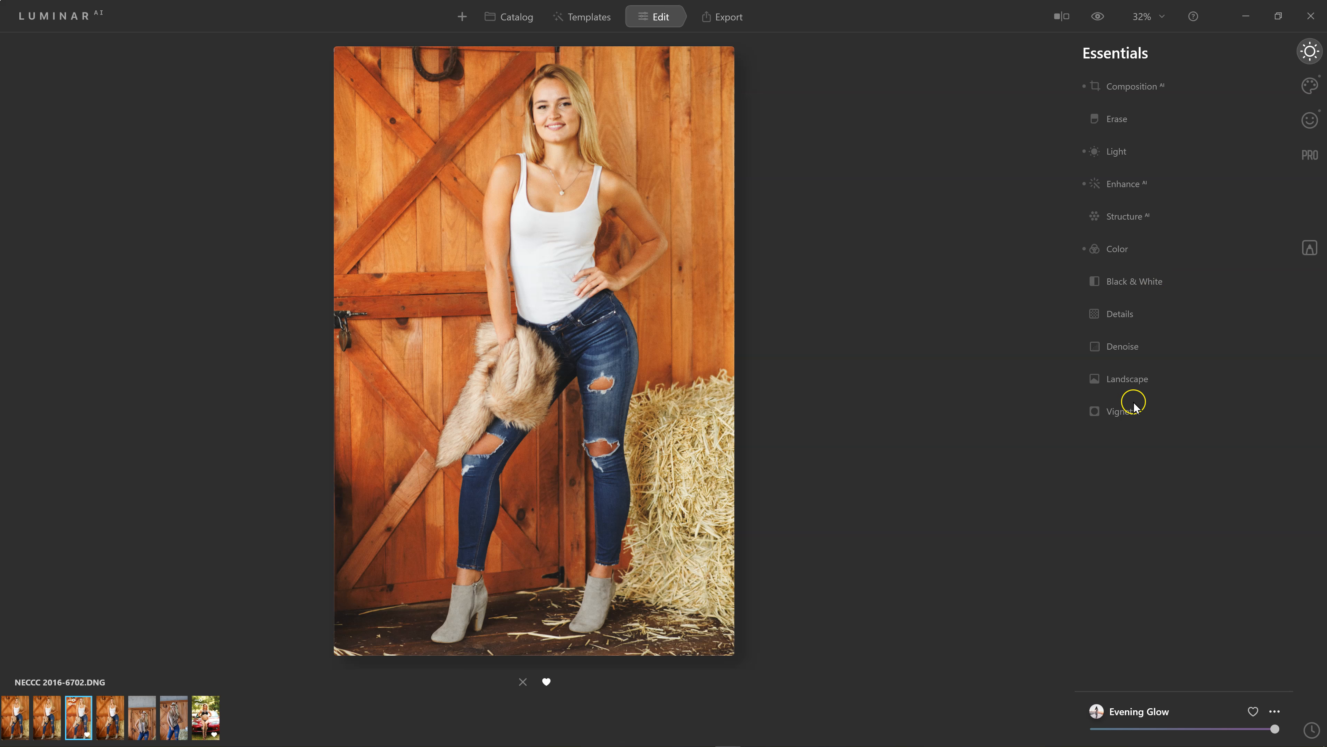
# Step: In the Portrait tools' Face AI, set Face Light to 37 and Slim Face to 17
pyautogui.click(1310, 90)
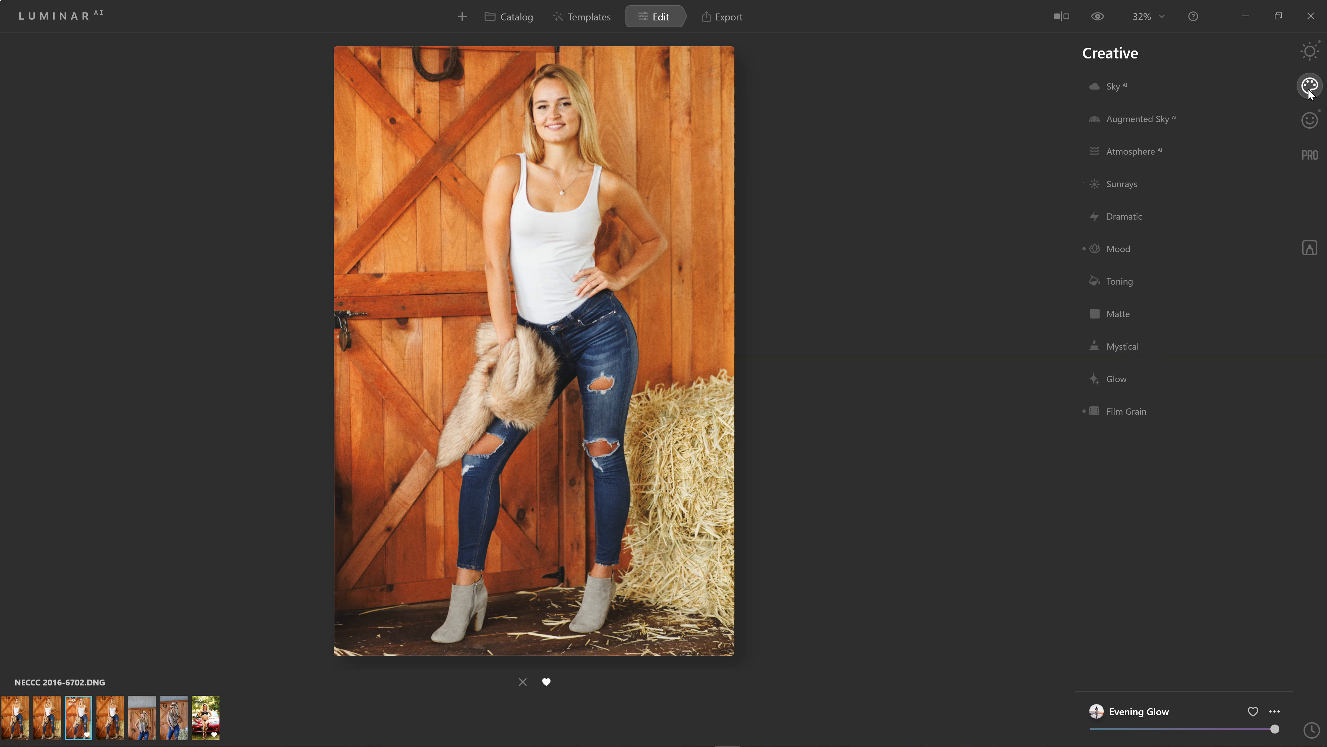
pyautogui.click(1310, 120)
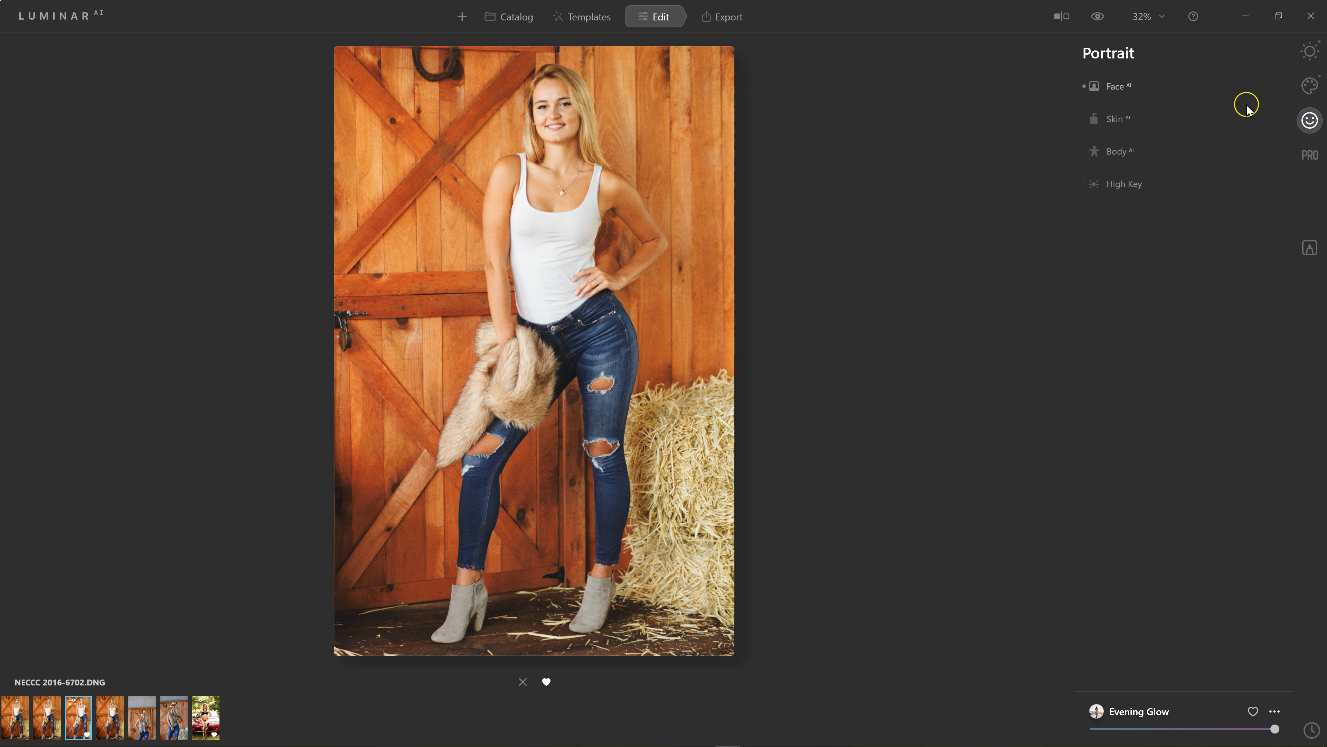
pyautogui.click(1118, 87)
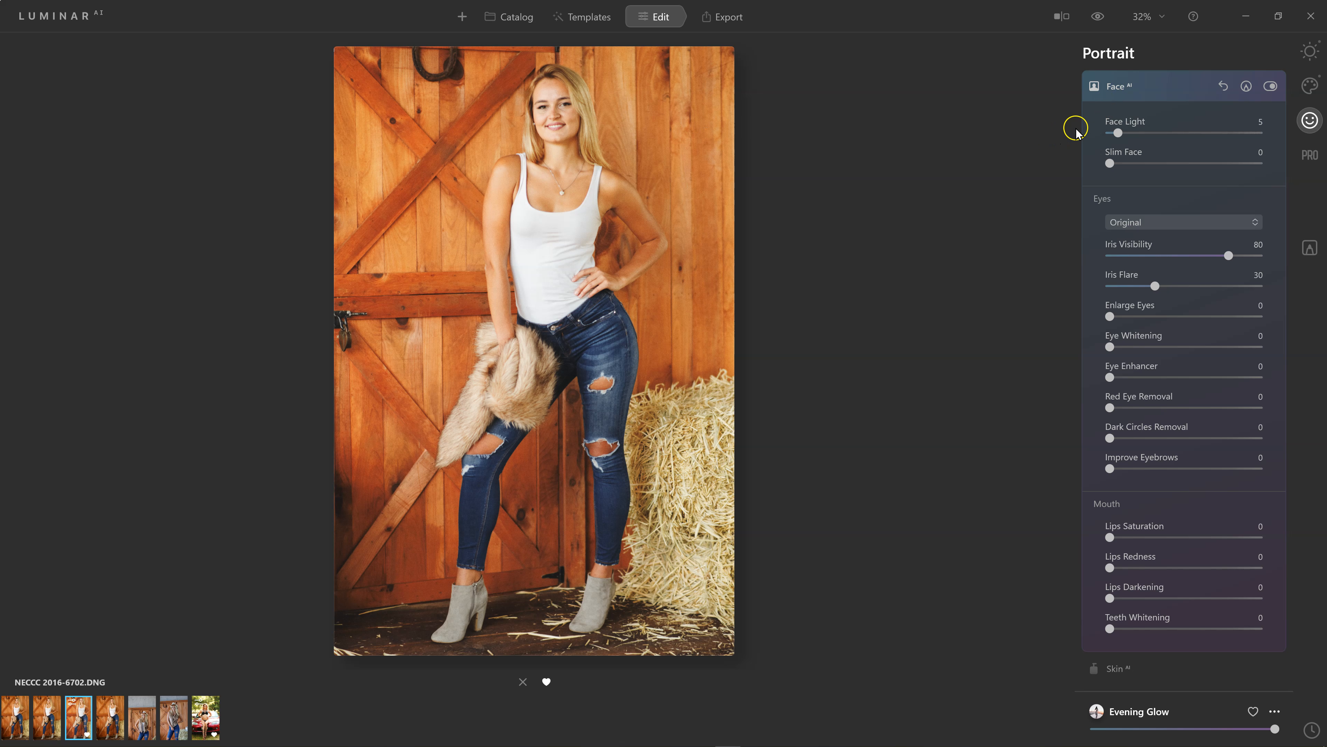
pyautogui.moveTo(1118, 133); pyautogui.dragTo(1164, 133)
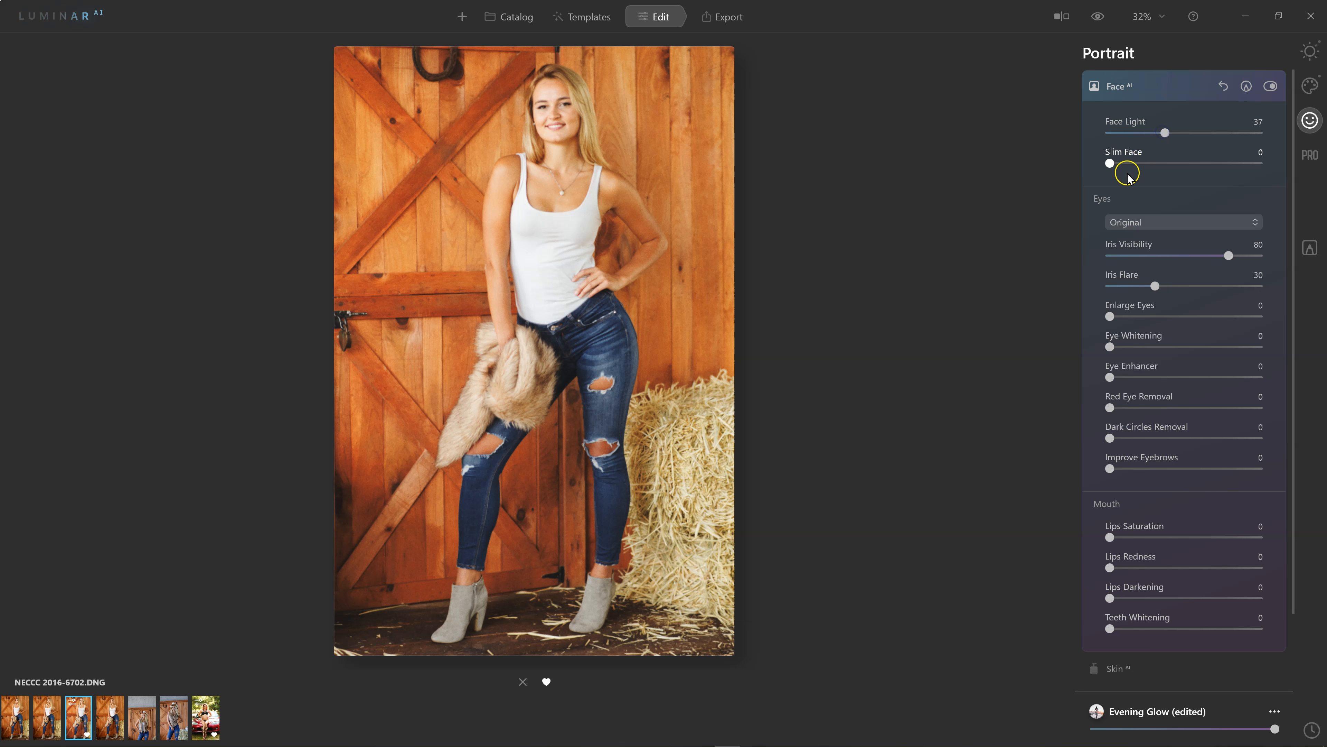
pyautogui.moveTo(1110, 163); pyautogui.dragTo(1139, 165)
# Step: Try Blue, Green and Hazel as the woman's eye colour in Face AI, then set it to Honey
pyautogui.click(548, 119)
pyautogui.moveTo(559, 104); pyautogui.dragTo(601, 222)
pyautogui.moveTo(630, 154); pyautogui.dragTo(630, 154)
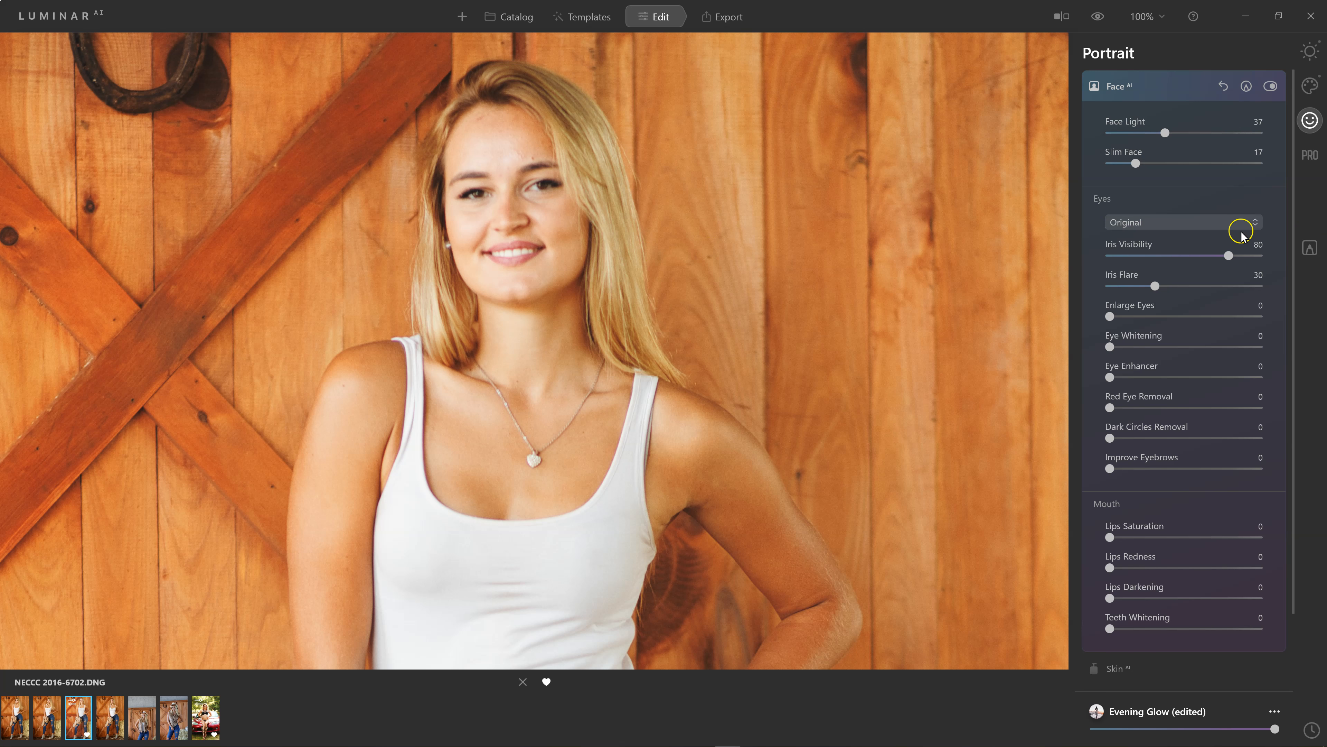
pyautogui.click(1165, 225)
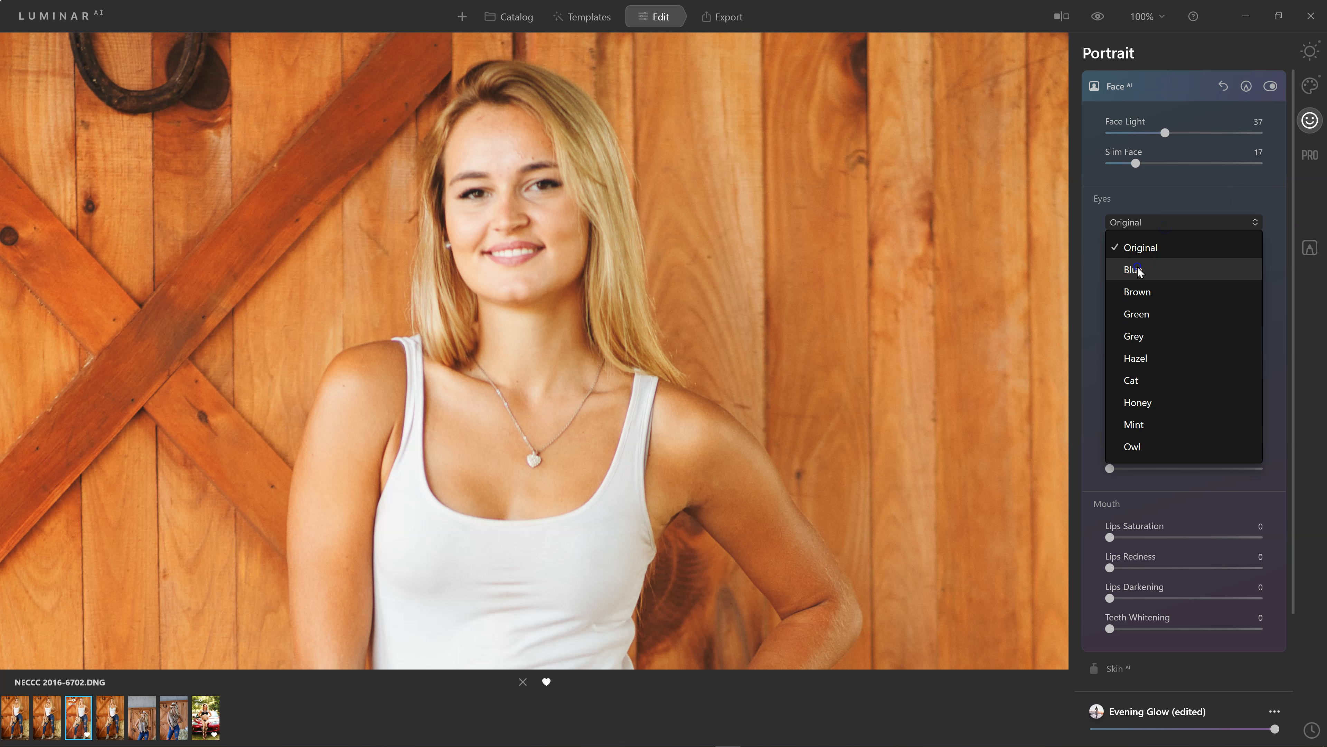
pyautogui.click(1138, 269)
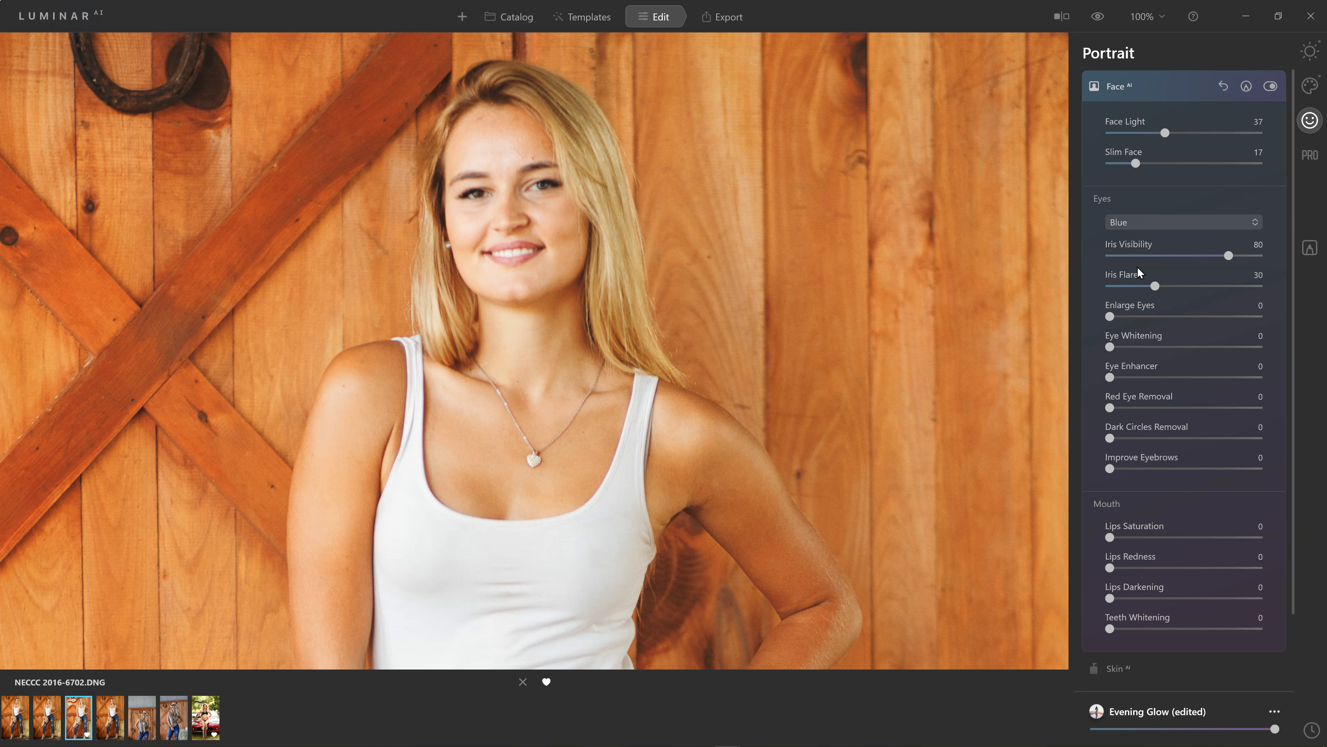
pyautogui.click(1157, 224)
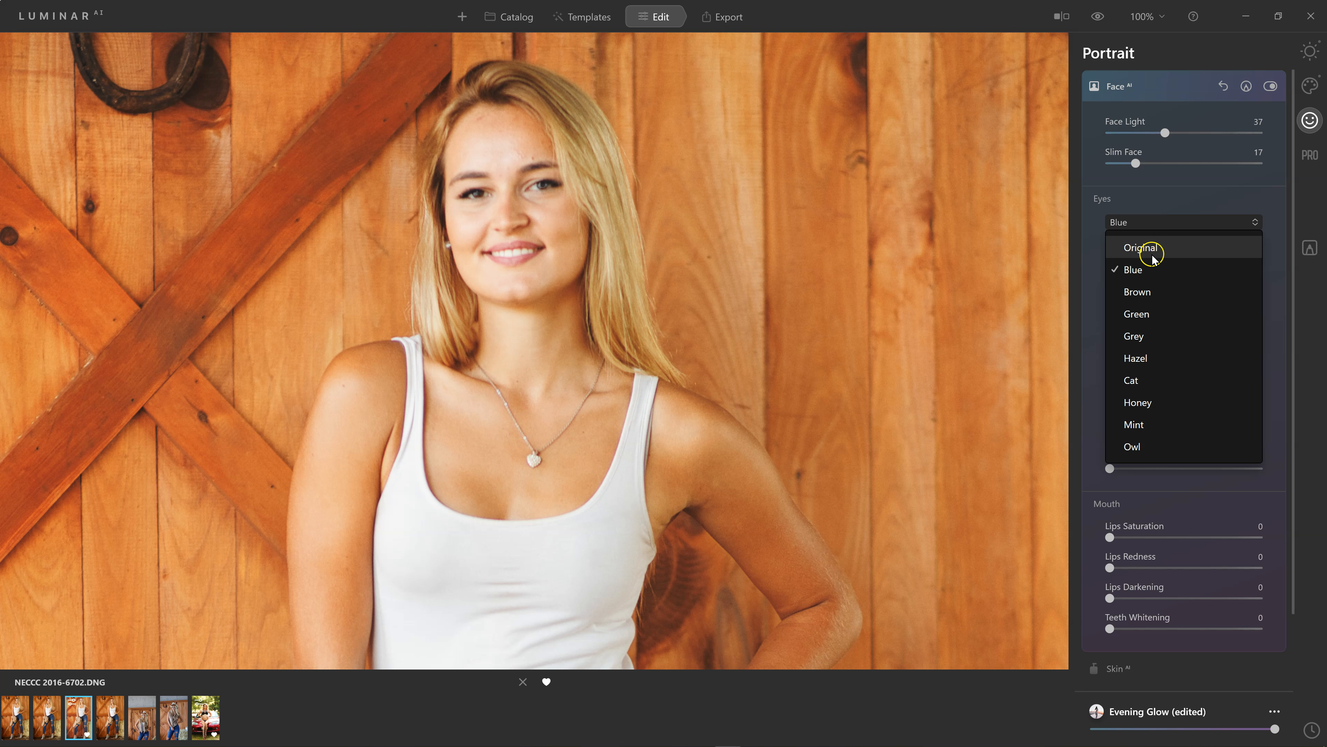
pyautogui.click(1136, 314)
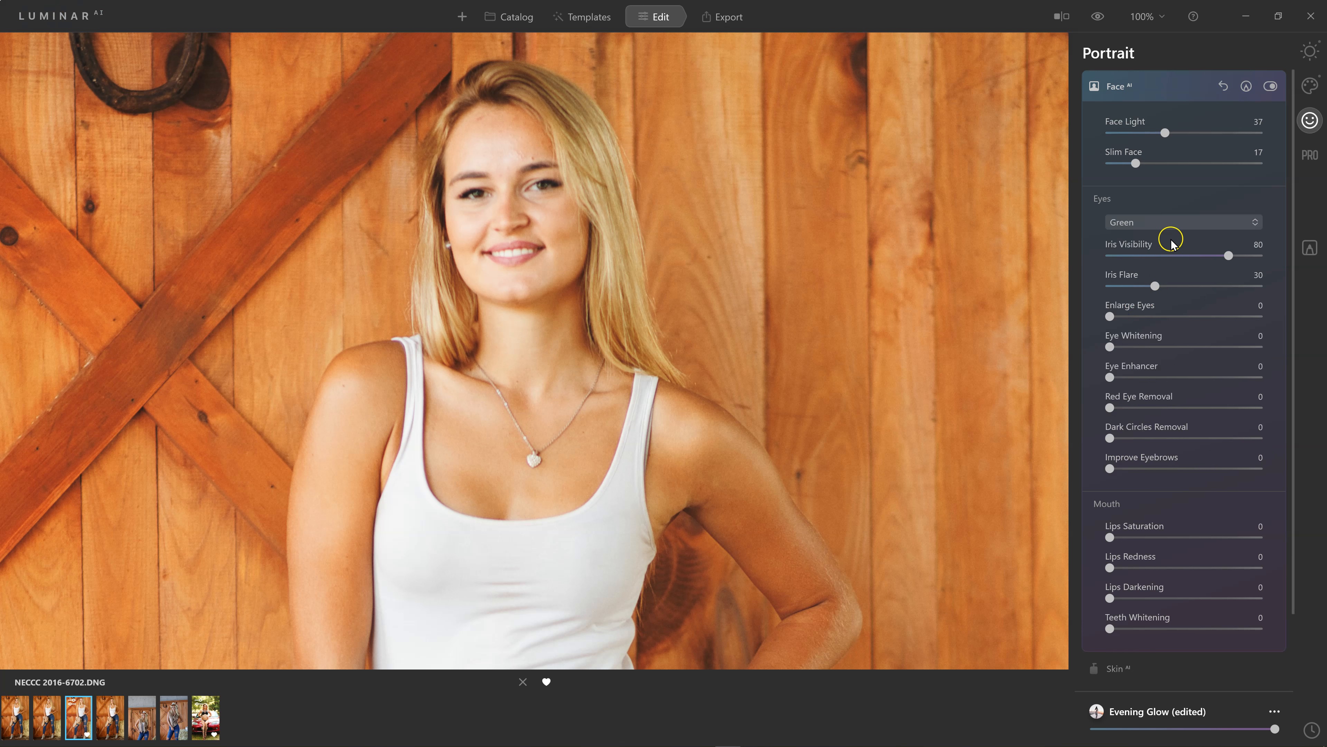
pyautogui.click(1165, 222)
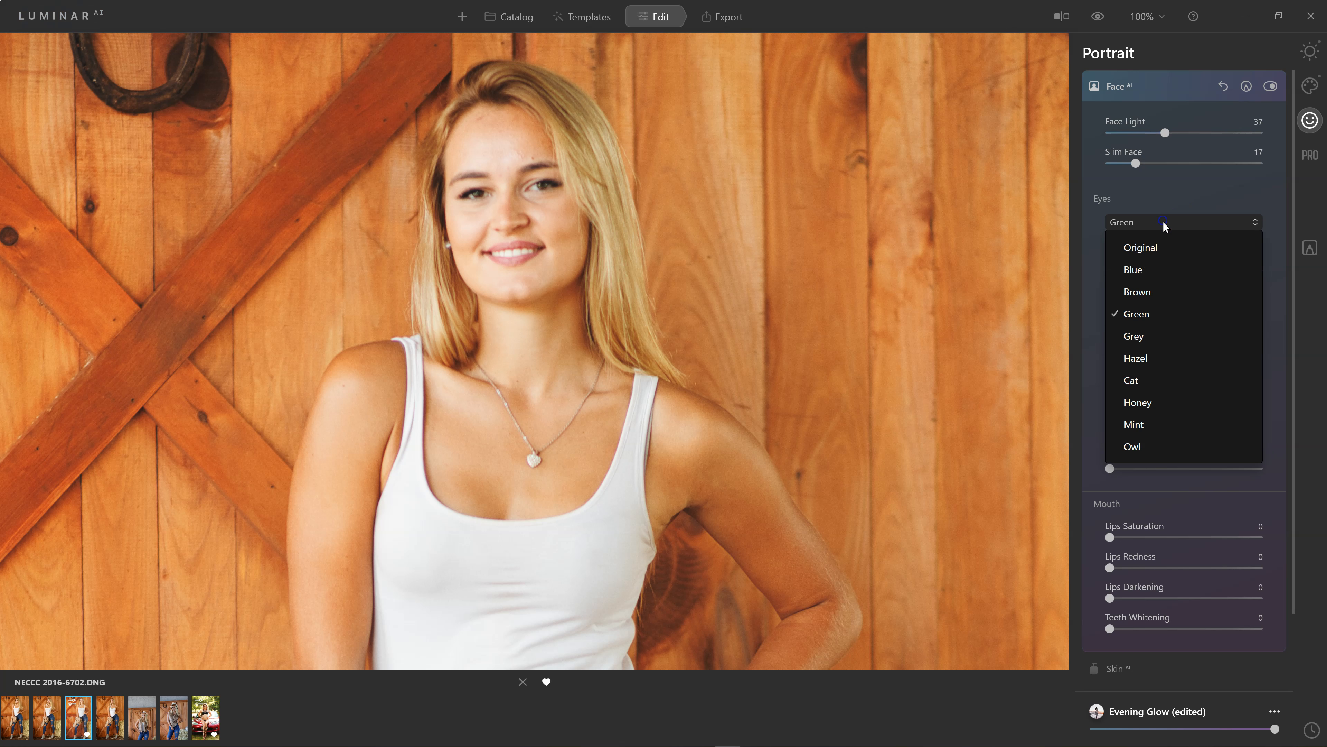
pyautogui.click(1135, 359)
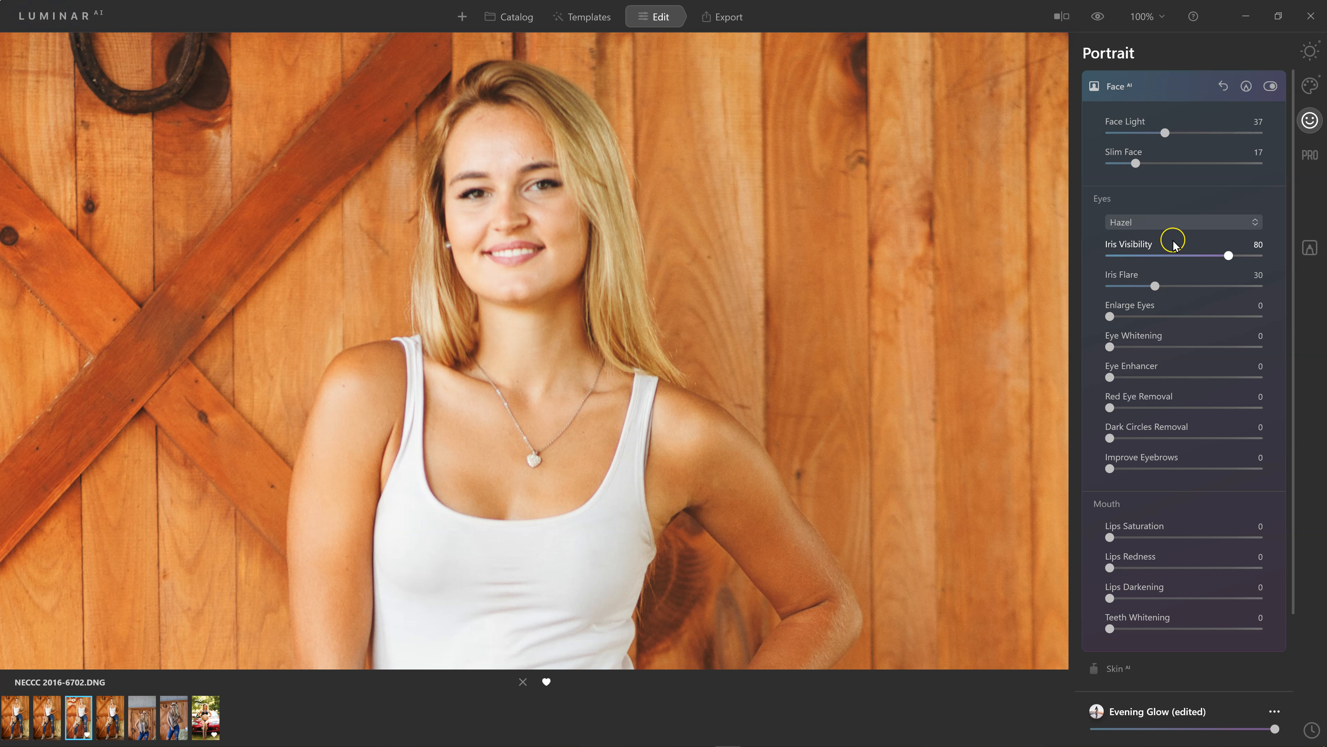
pyautogui.click(1142, 224)
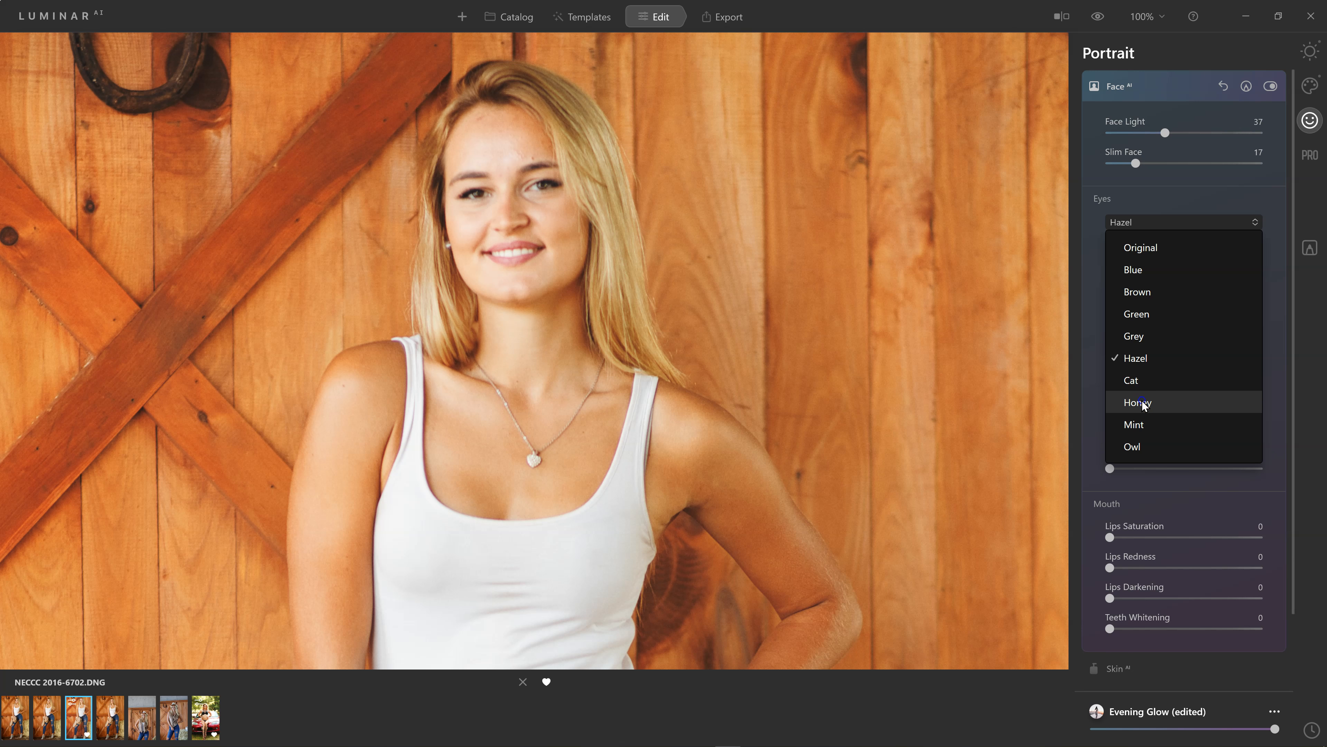
pyautogui.click(1142, 402)
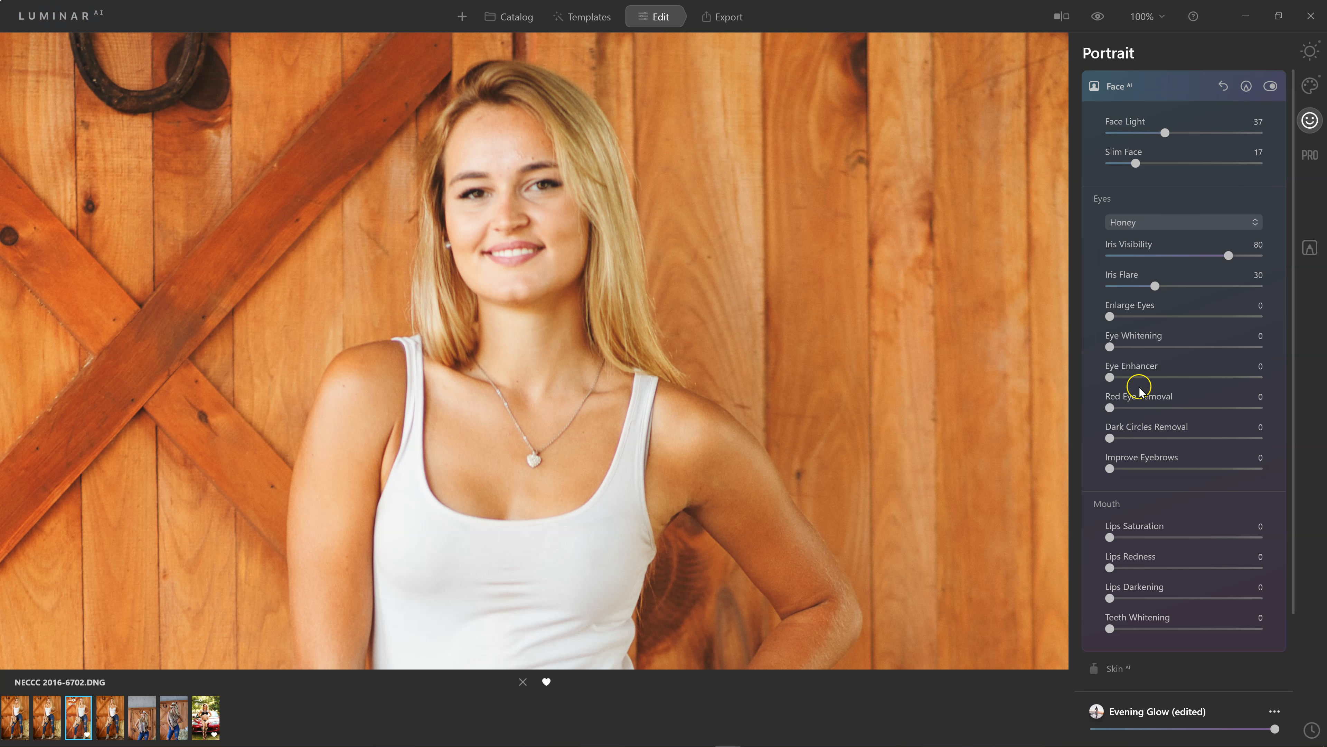
# Step: Set Dark Circles Removal to 20 and Improve Eyebrows to 75
pyautogui.click(555, 155)
pyautogui.moveTo(1109, 437); pyautogui.dragTo(1198, 472)
pyautogui.click(1108, 469)
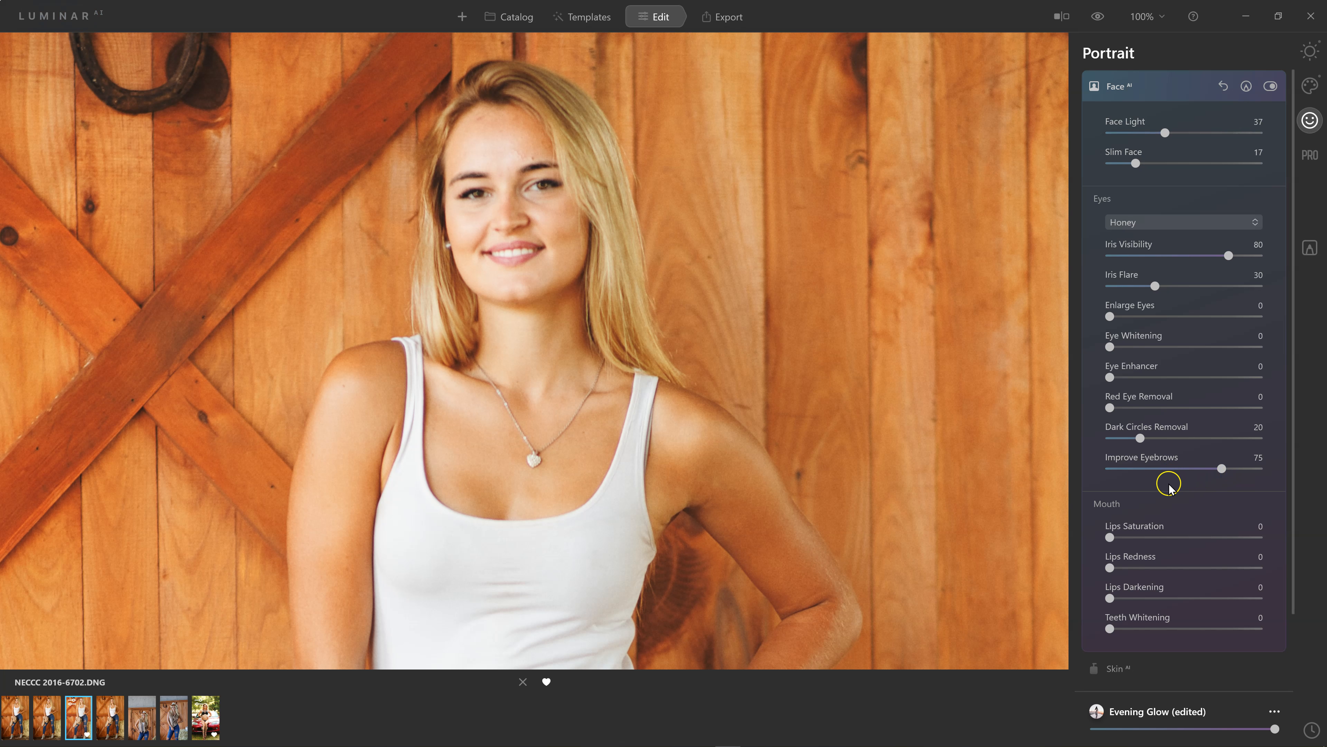
# Step: Set Lips Saturation to 41, Lips Redness to 29, Lips Darkening to 30 and Teeth Whitening to 21
pyautogui.scroll(-2, 1153, 506)
pyautogui.moveTo(1110, 454); pyautogui.dragTo(1170, 455)
pyautogui.moveTo(1110, 484); pyautogui.dragTo(1145, 546)
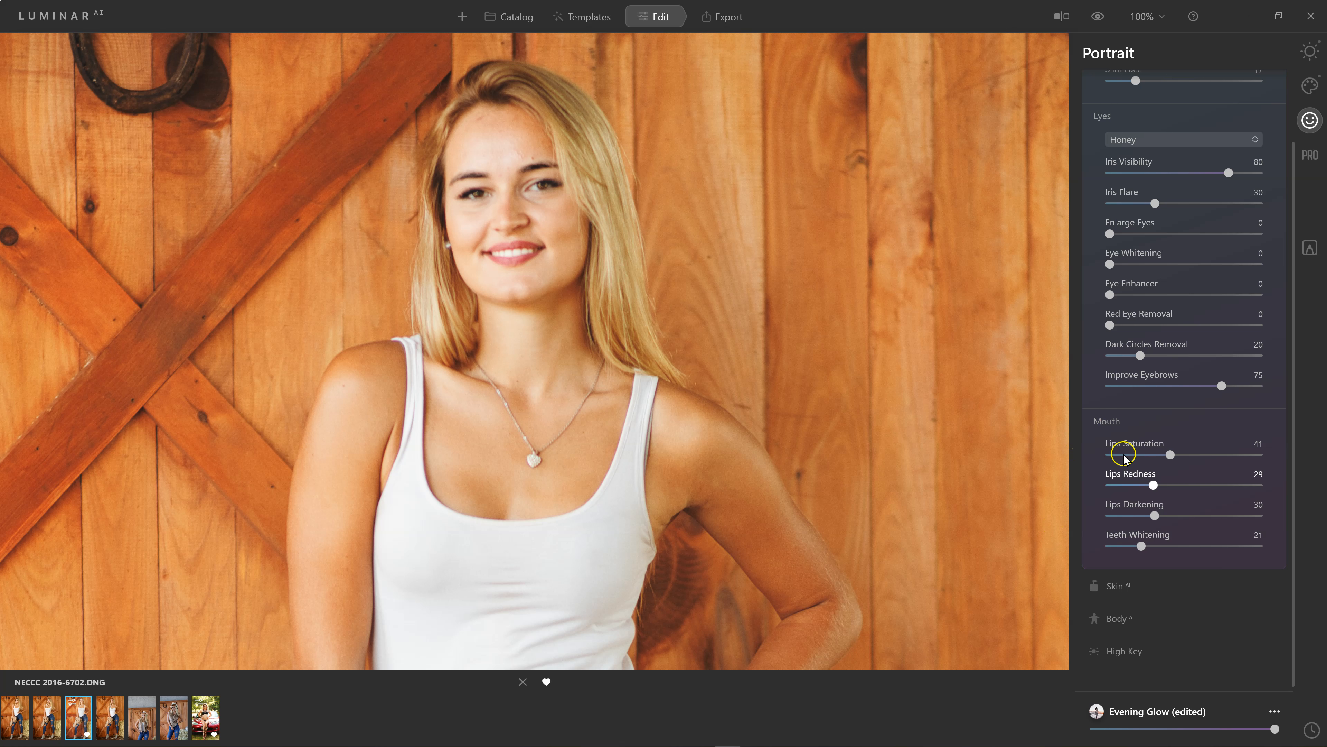
# Step: In Skin AI, enable Skin Defects Removal and set Amount to 62 and Shine Removal to 42
pyautogui.click(1120, 588)
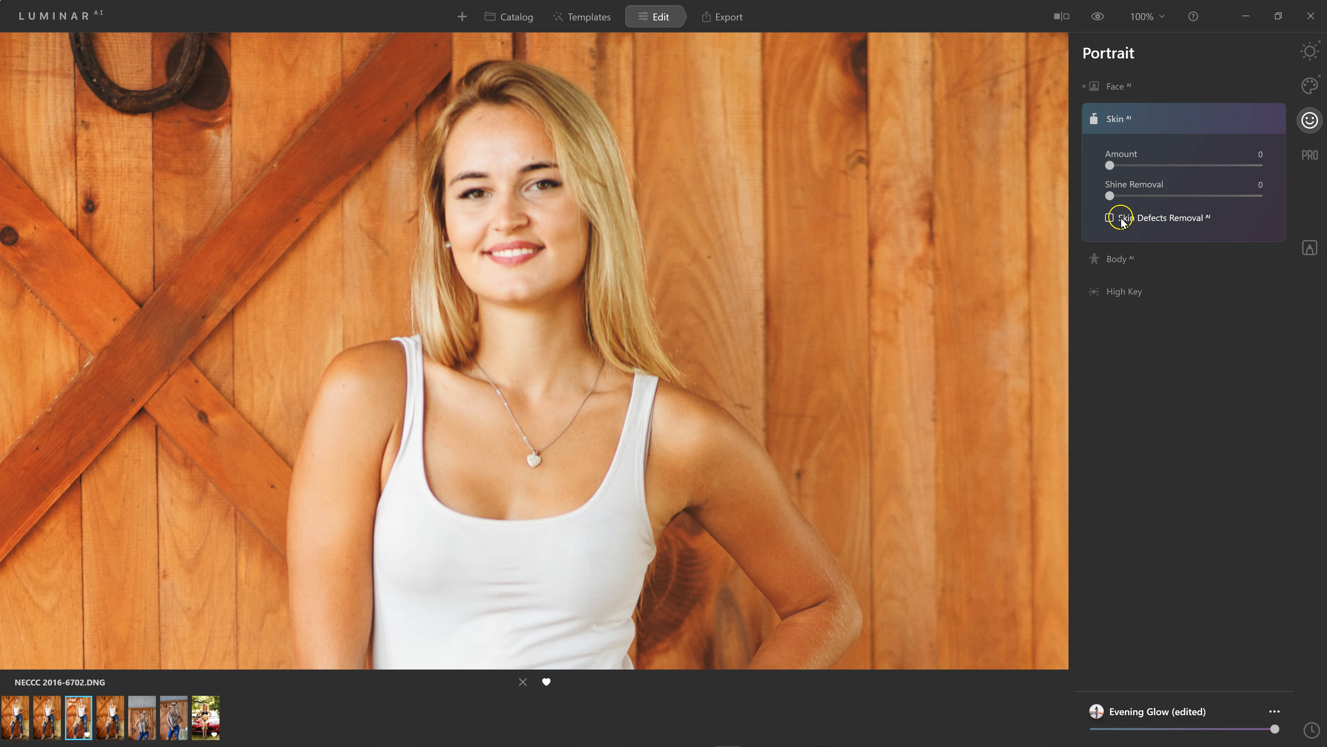
pyautogui.click(1110, 219)
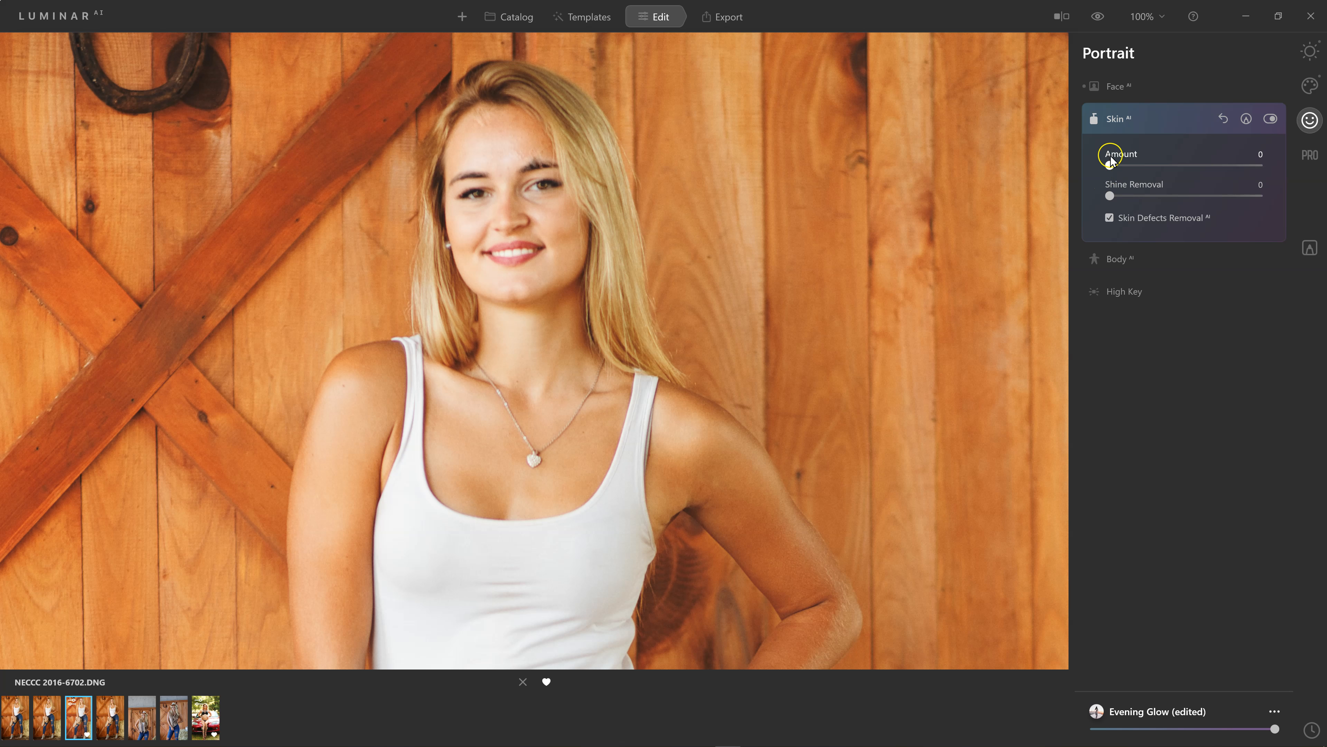
pyautogui.moveTo(1113, 164); pyautogui.dragTo(1168, 166)
pyautogui.moveTo(1178, 166); pyautogui.dragTo(1200, 165)
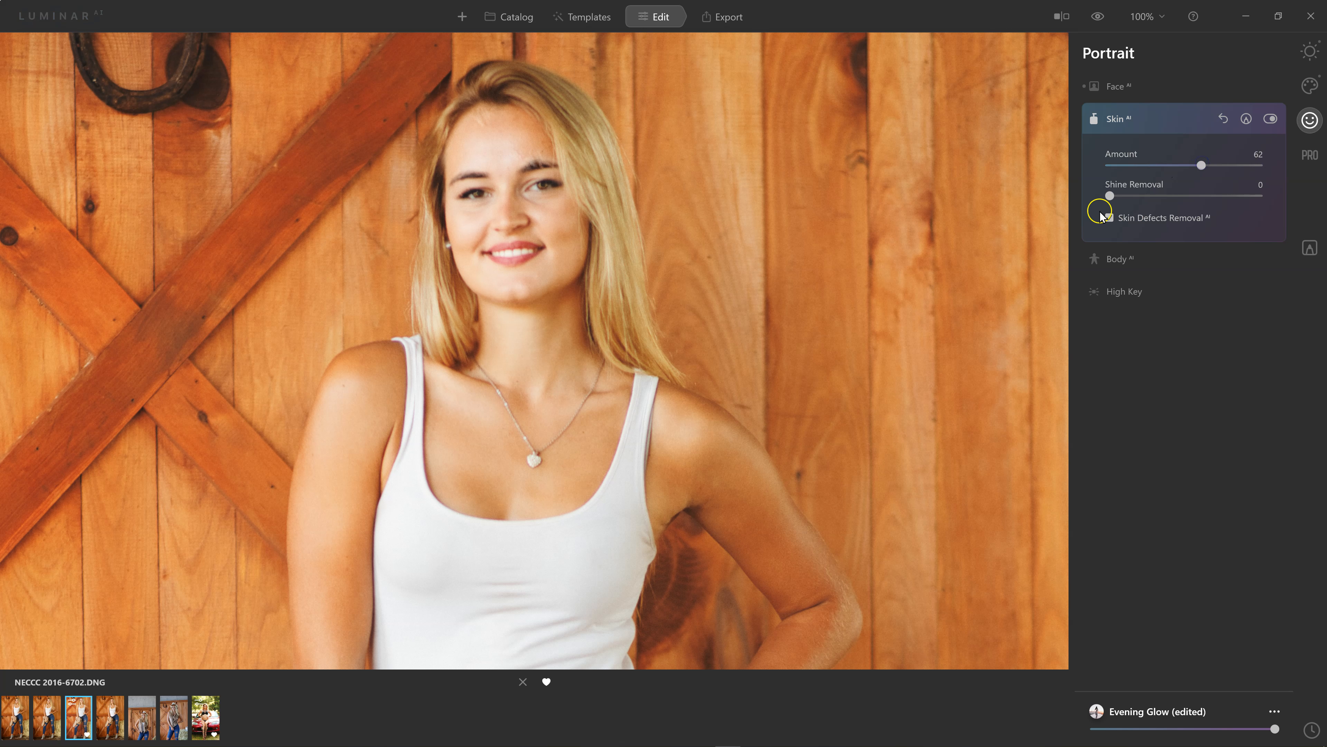
pyautogui.moveTo(1112, 194); pyautogui.dragTo(1174, 196)
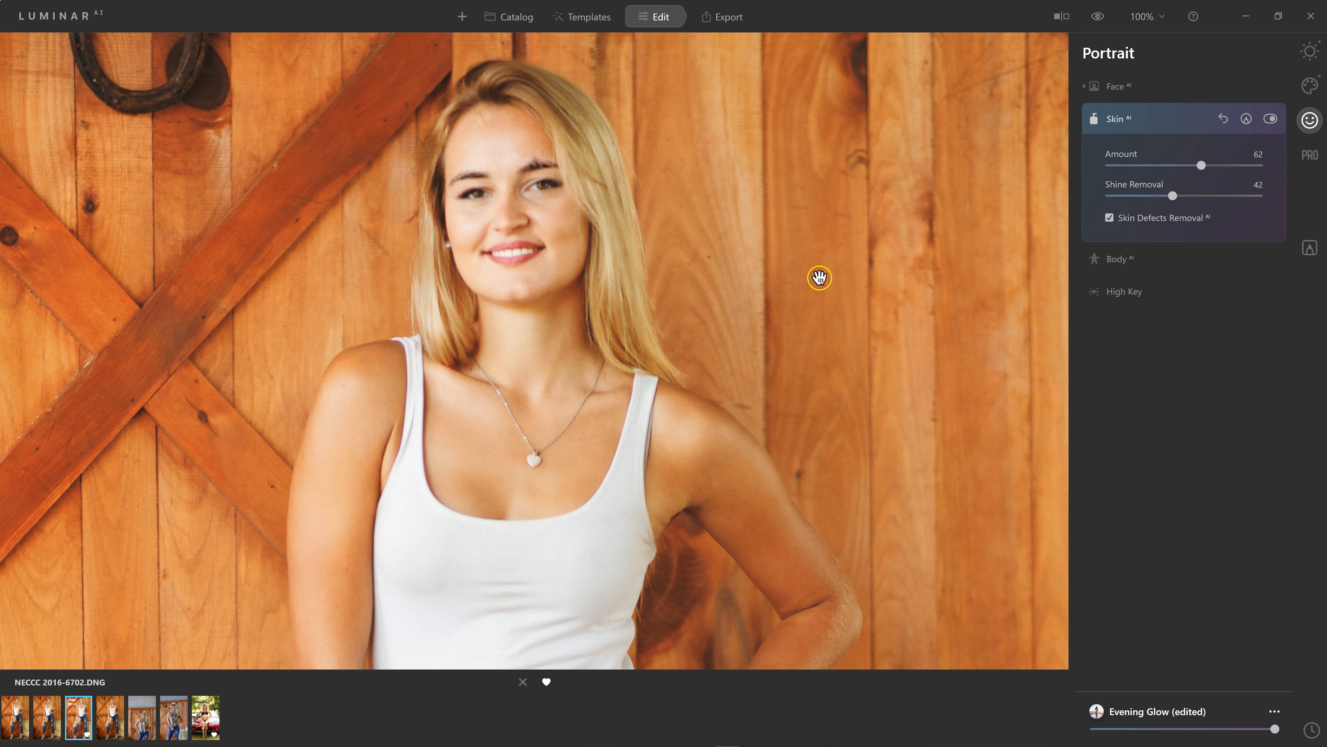
# Step: View the whole figure and try Body AI Shape at 35, then raise it to 100
pyautogui.click(1117, 258)
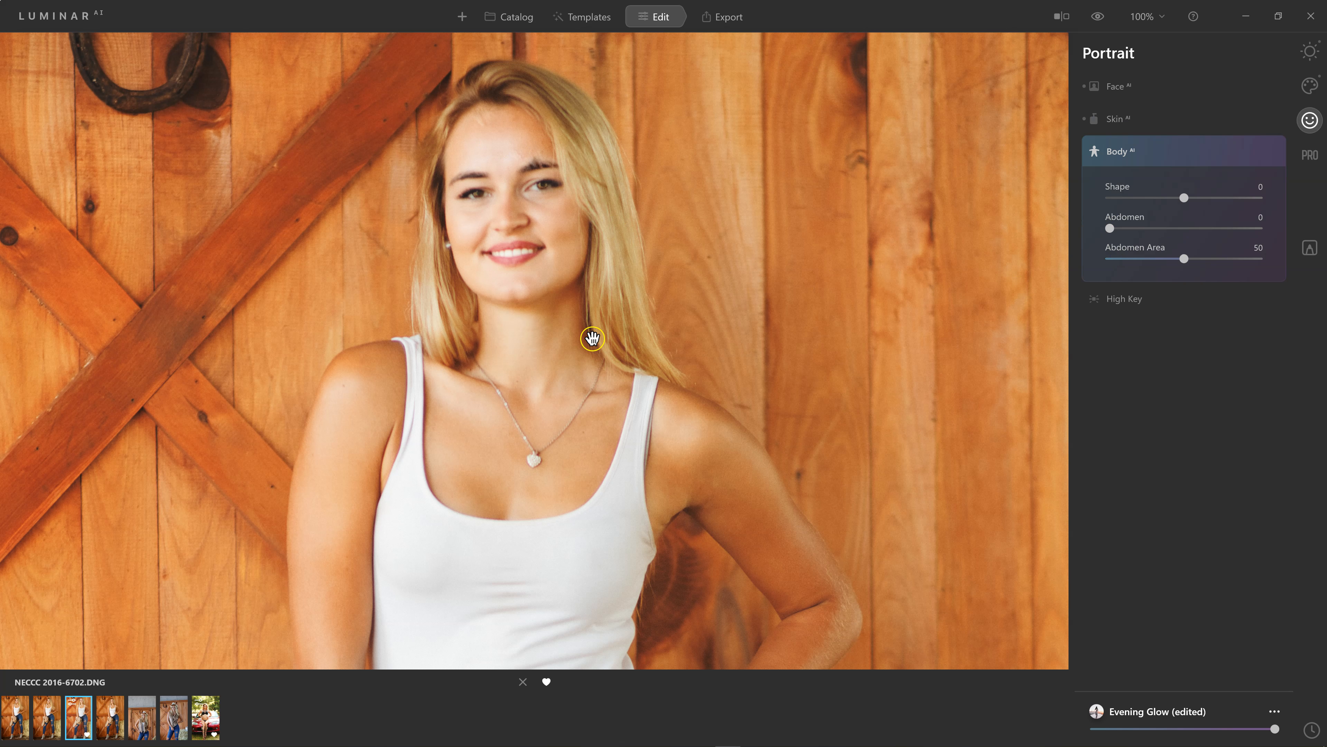
pyautogui.click(514, 369)
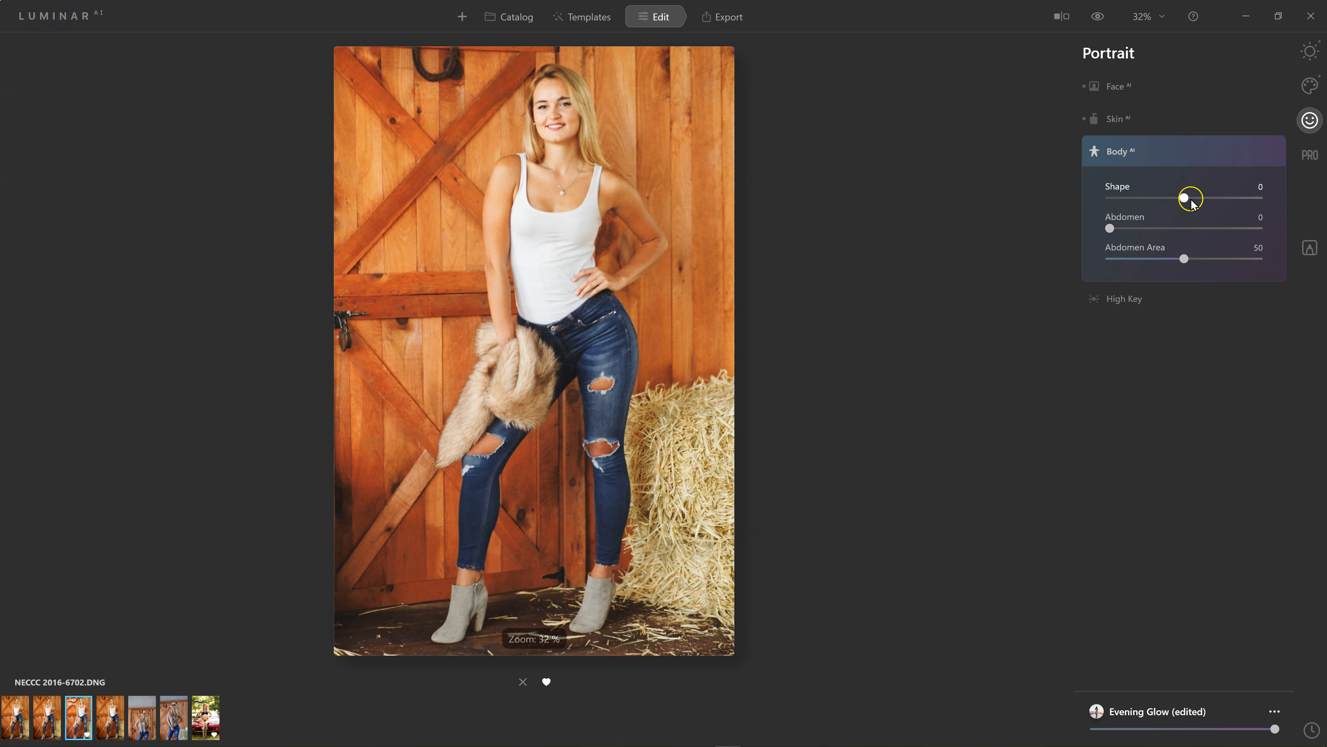
pyautogui.moveTo(1184, 198); pyautogui.dragTo(1210, 199)
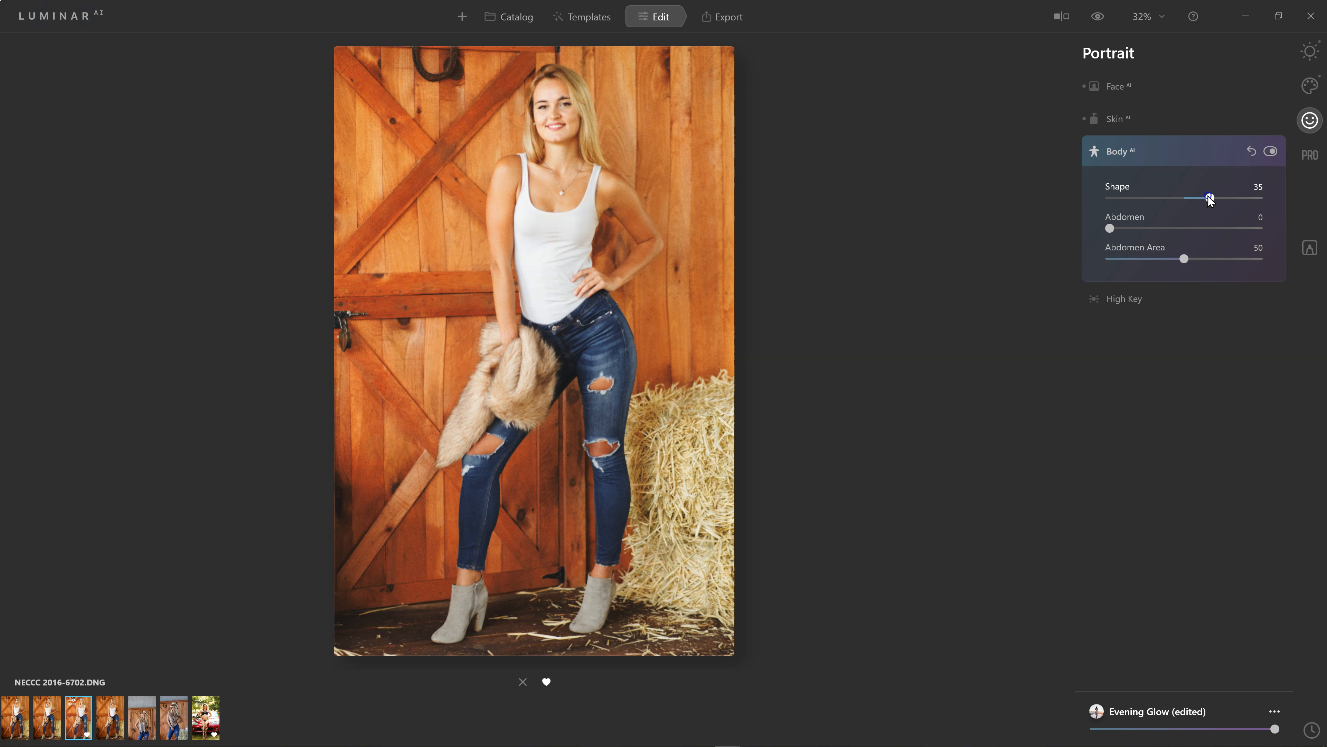
pyautogui.moveTo(1210, 198); pyautogui.dragTo(1315, 217)
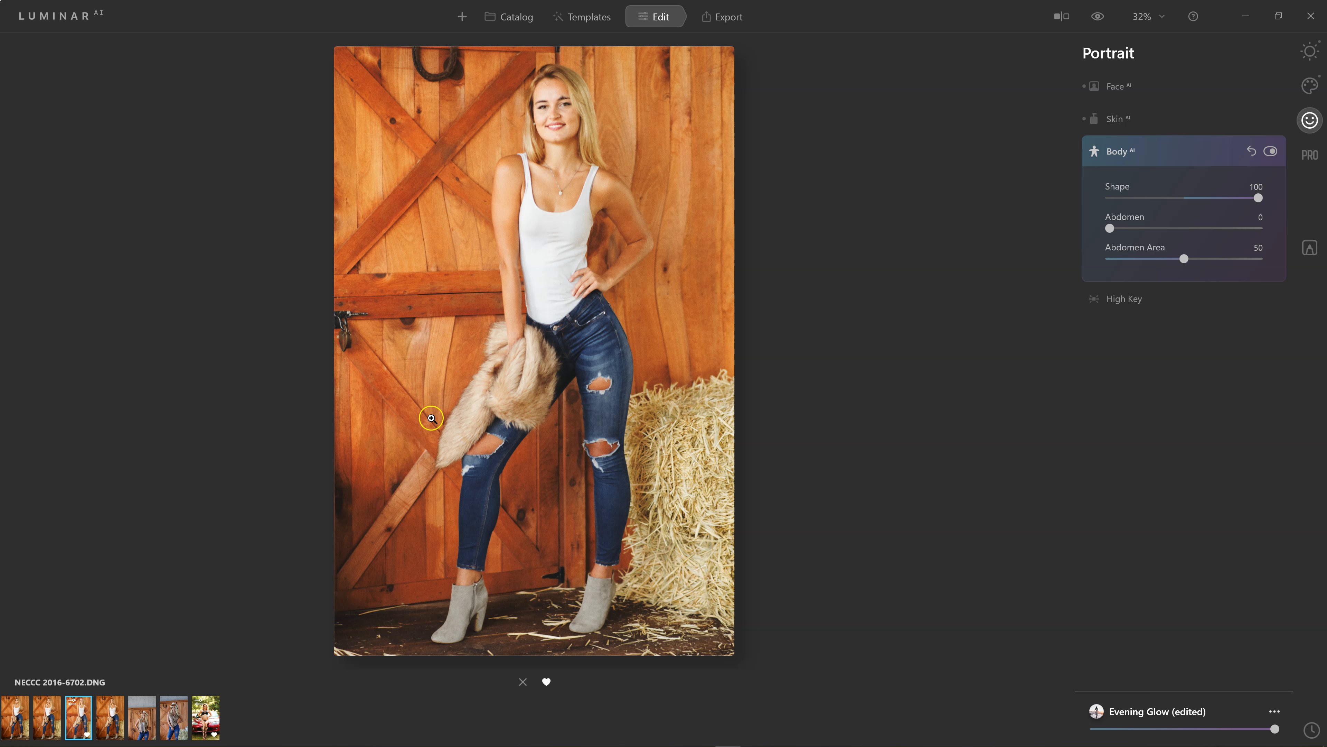
# Step: In Body AI, set Shape to 13, then try Abdomen at 100 and settle on 60
pyautogui.moveTo(1258, 197); pyautogui.dragTo(1194, 200)
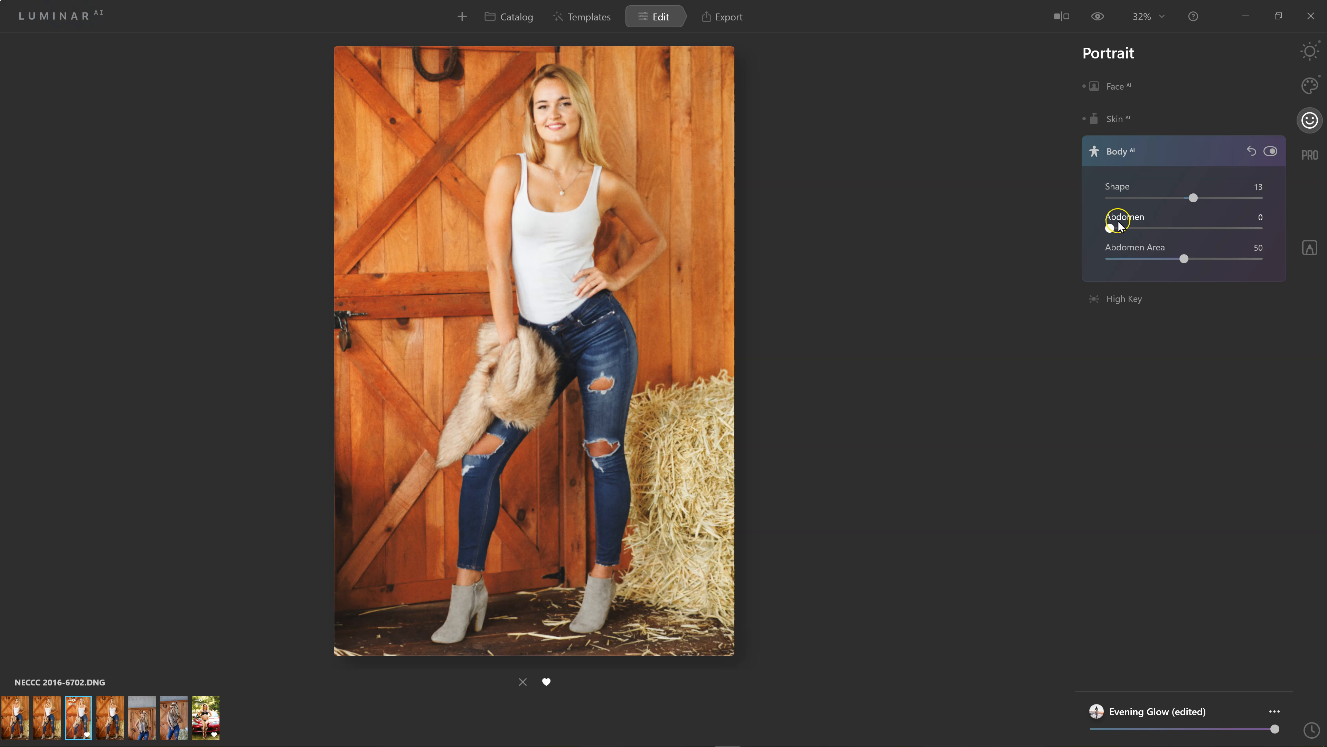
pyautogui.moveTo(1110, 229); pyautogui.dragTo(1275, 232)
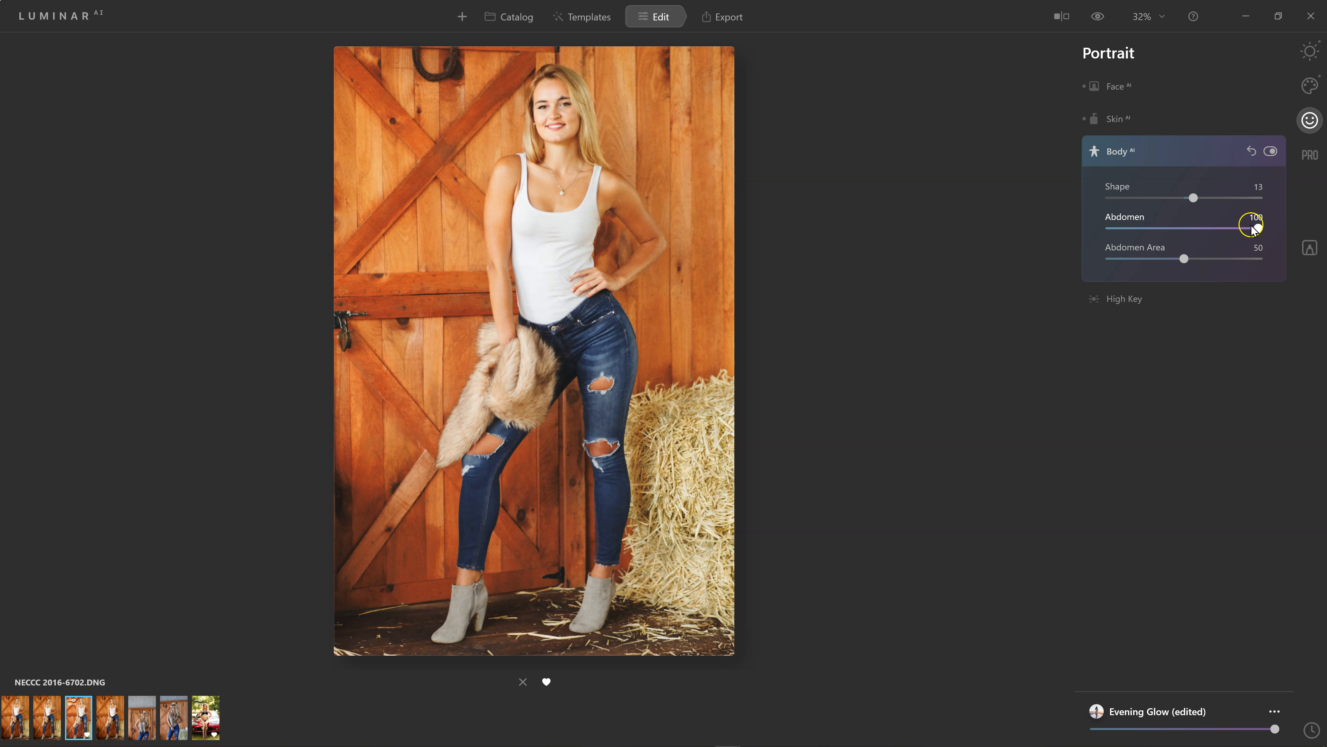
pyautogui.moveTo(1256, 228); pyautogui.dragTo(1199, 229)
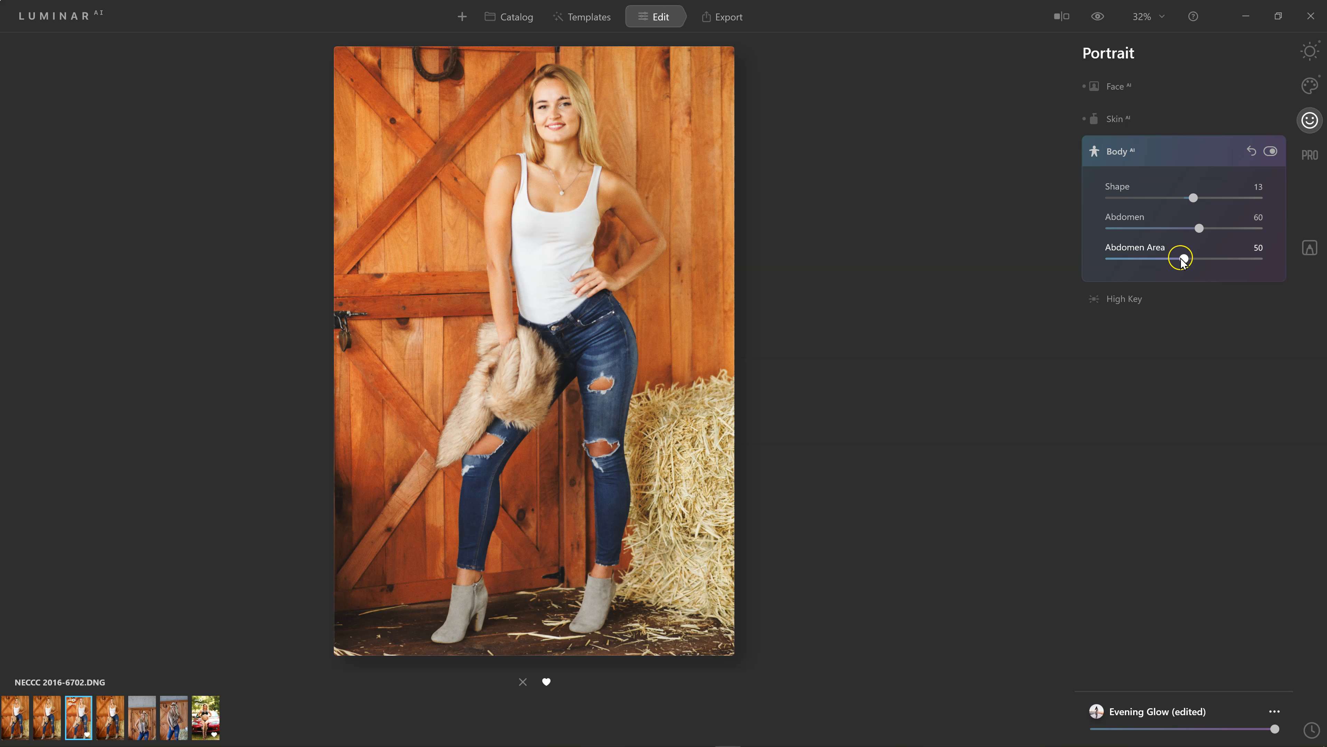
# Step: Compare the Body AI Abdomen Area at 100 and 0, then set it to 100 and close the tool
pyautogui.moveTo(1182, 258); pyautogui.dragTo(1259, 258)
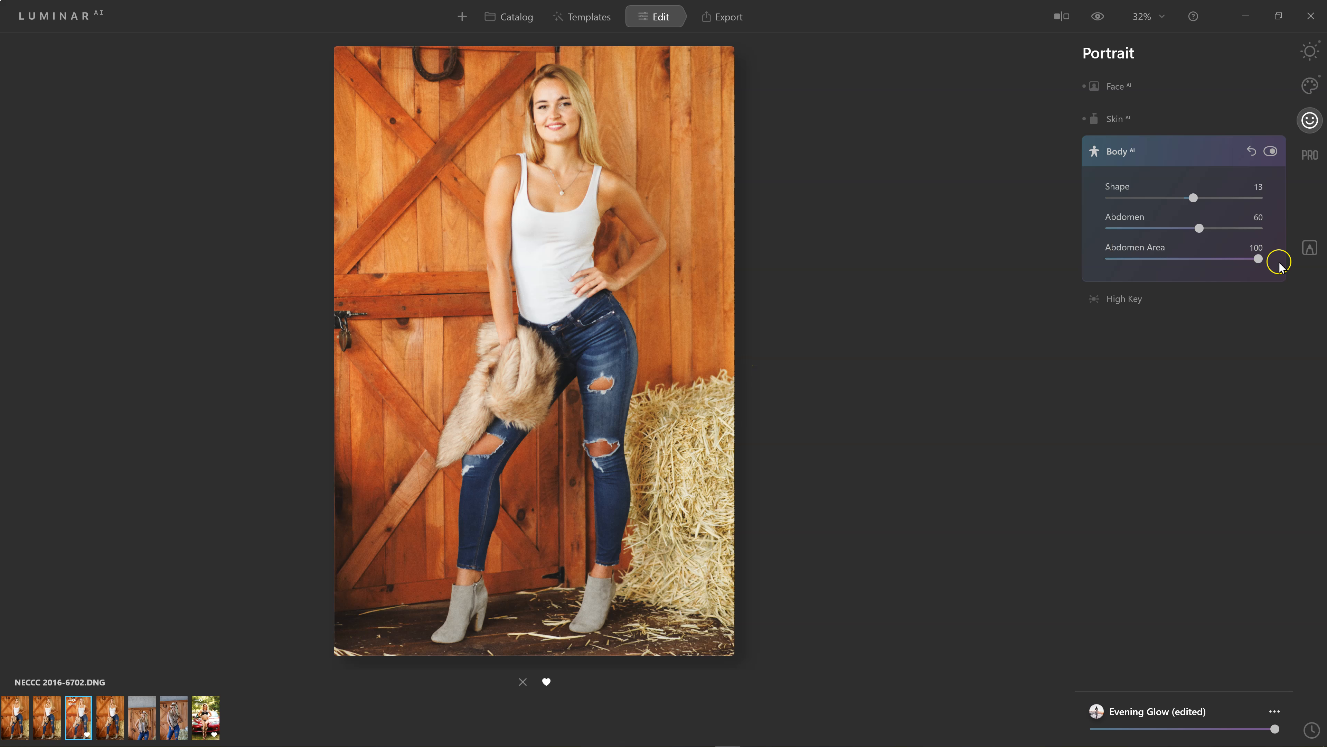
pyautogui.moveTo(1265, 259); pyautogui.dragTo(1047, 268)
pyautogui.click(1110, 258)
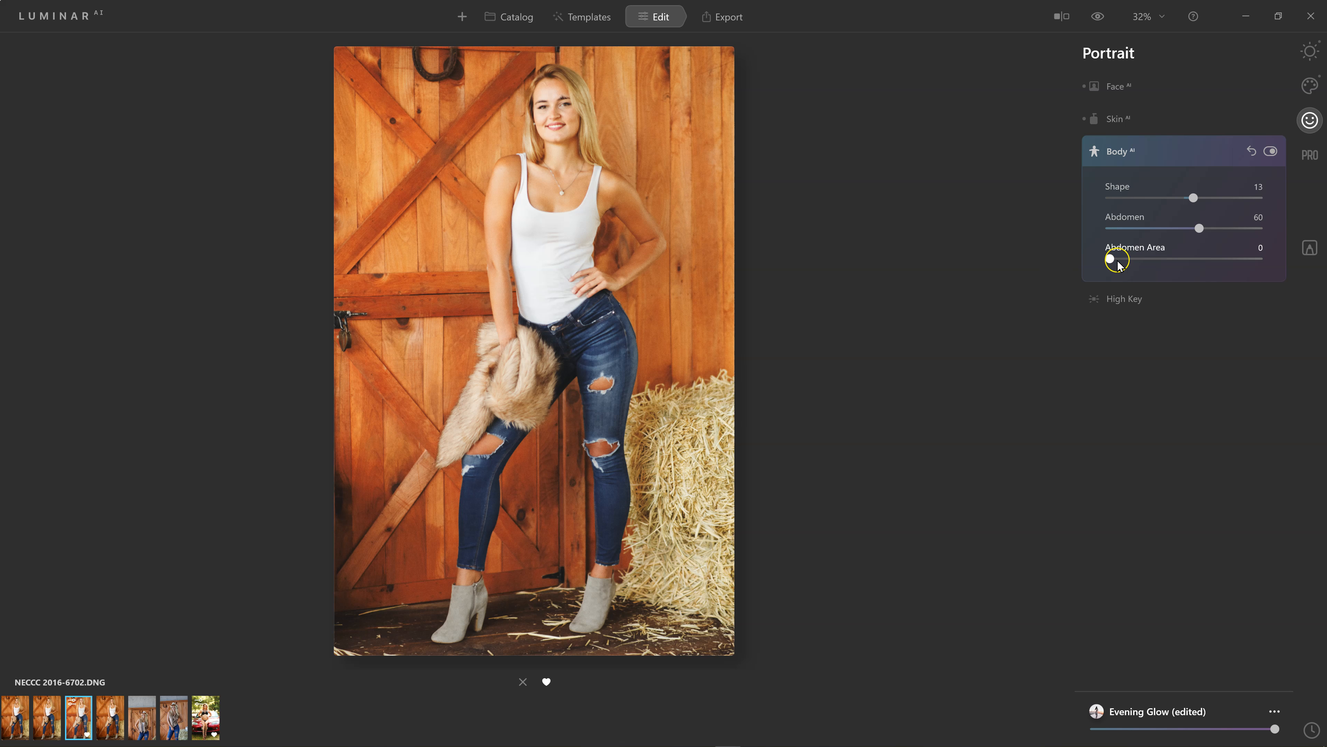
pyautogui.moveTo(1110, 258); pyautogui.dragTo(1258, 258)
pyautogui.click(816, 381)
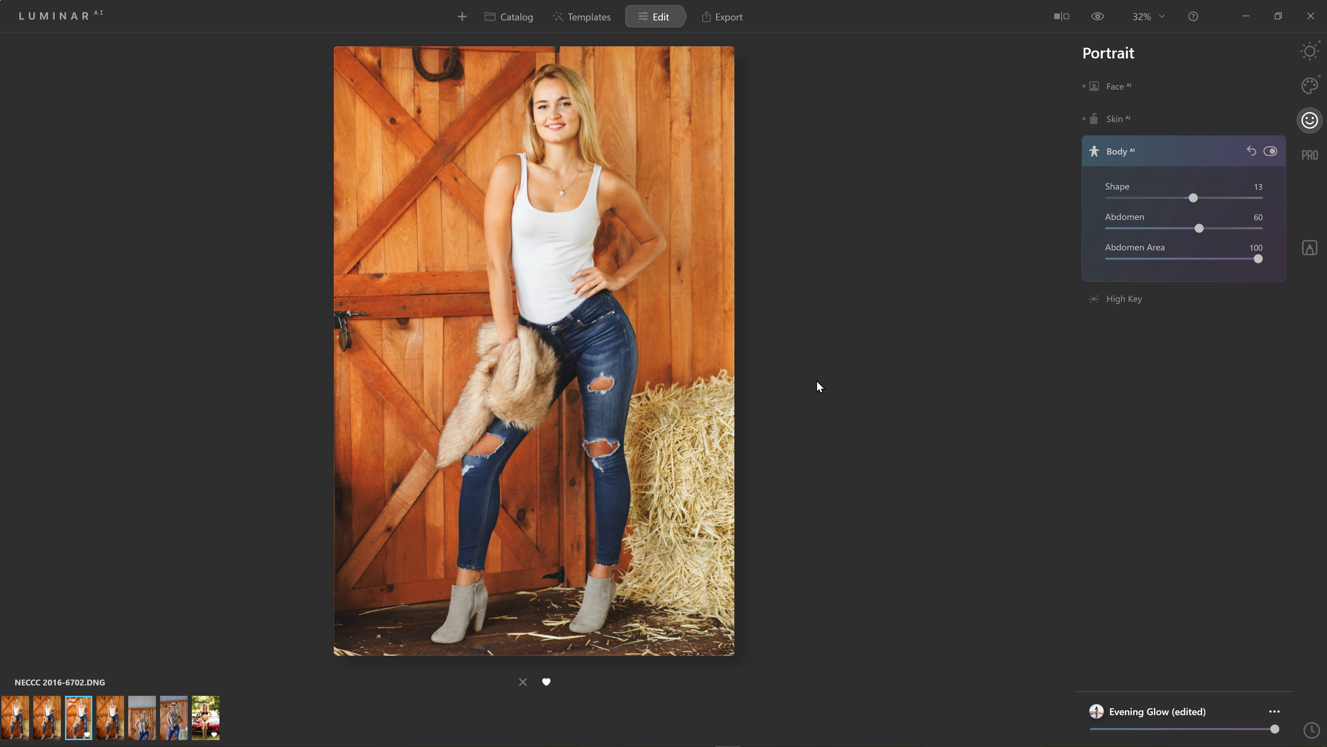
pyautogui.click(1125, 150)
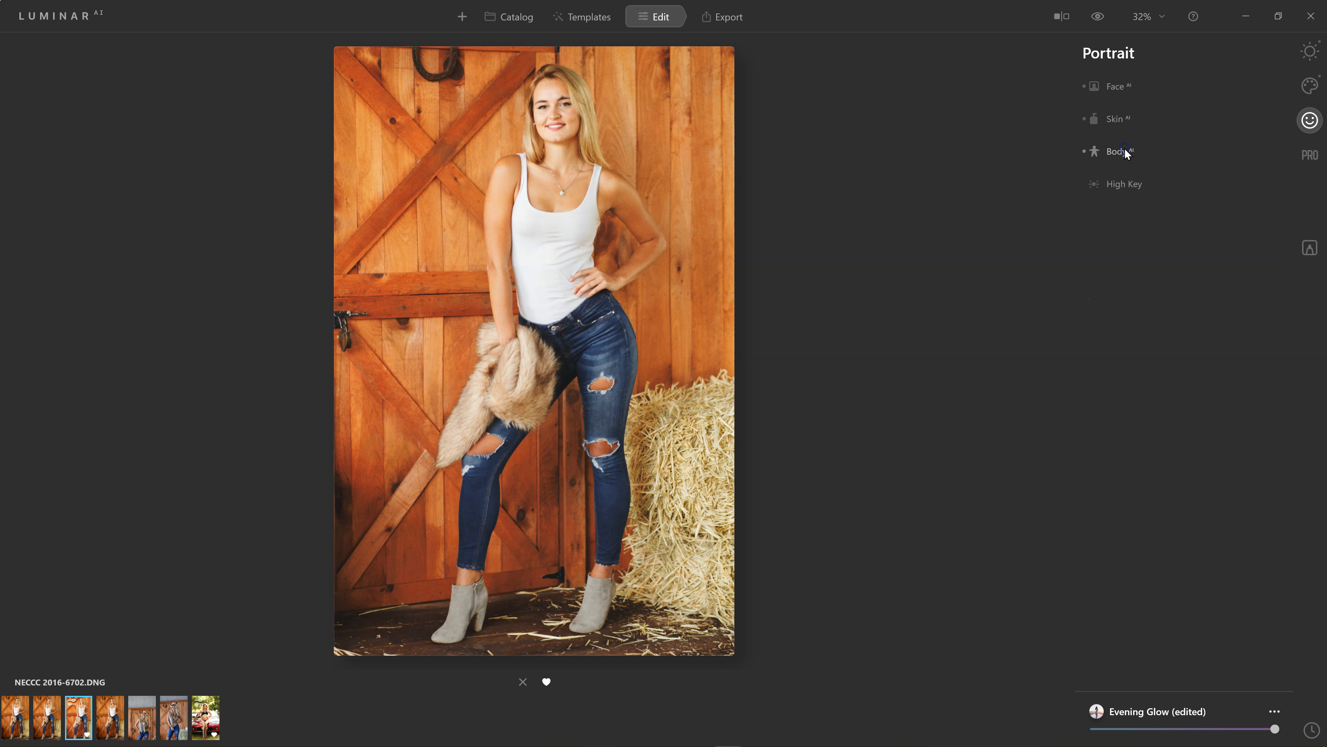
# Step: Return to the catalog of all photos and open the night Stadium Theatre photo DSCF0762.RAF
pyautogui.click(1304, 156)
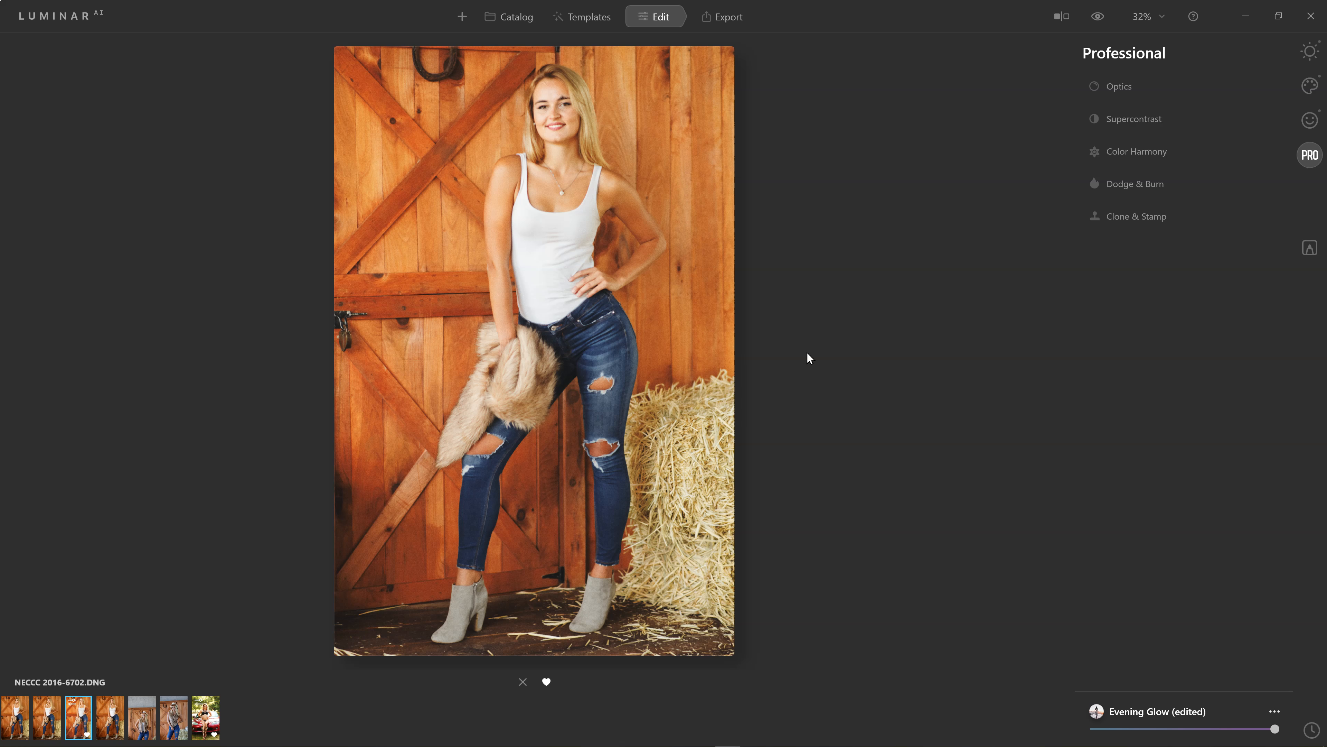
pyautogui.click(490, 19)
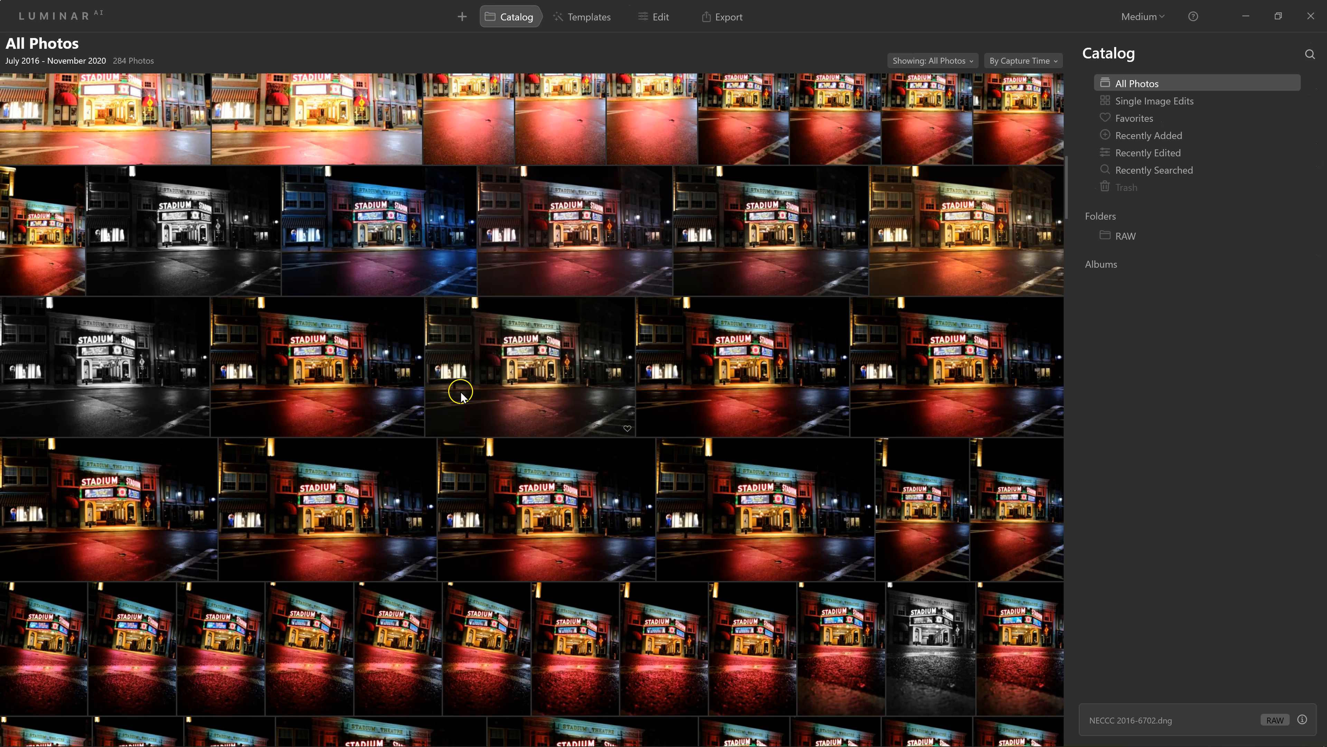
pyautogui.doubleClick(564, 404)
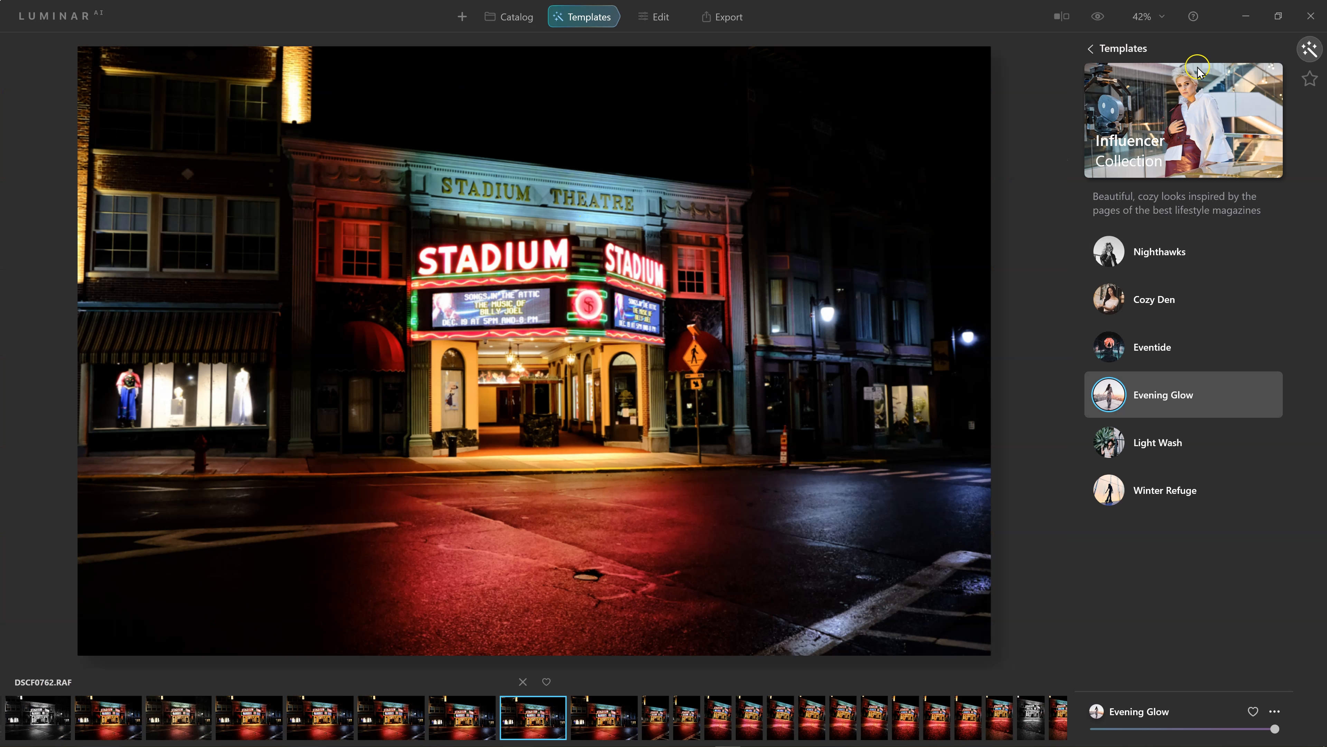
# Step: Browse the templates suggested for the theatre photo and open the Big City Lights collection
pyautogui.click(1090, 48)
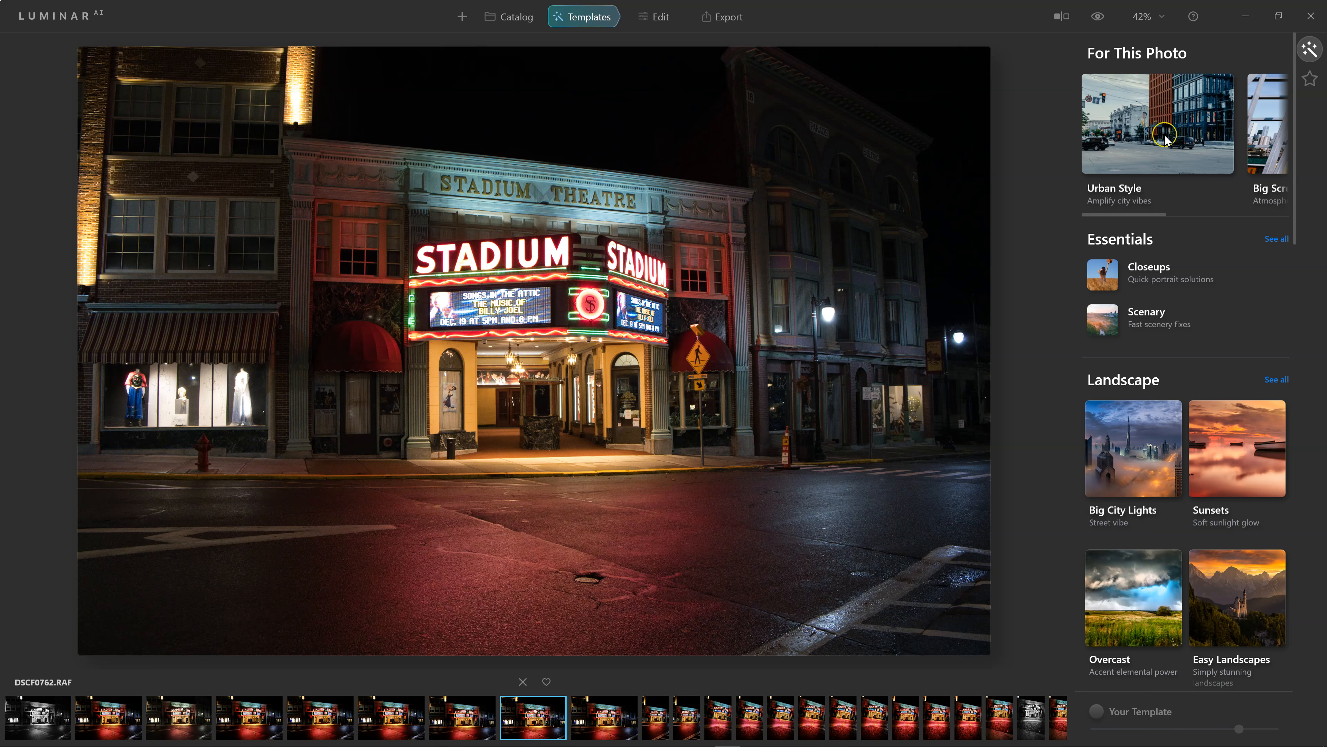
pyautogui.hscroll(3, 1167, 140)
pyautogui.hscroll(2, 1167, 140)
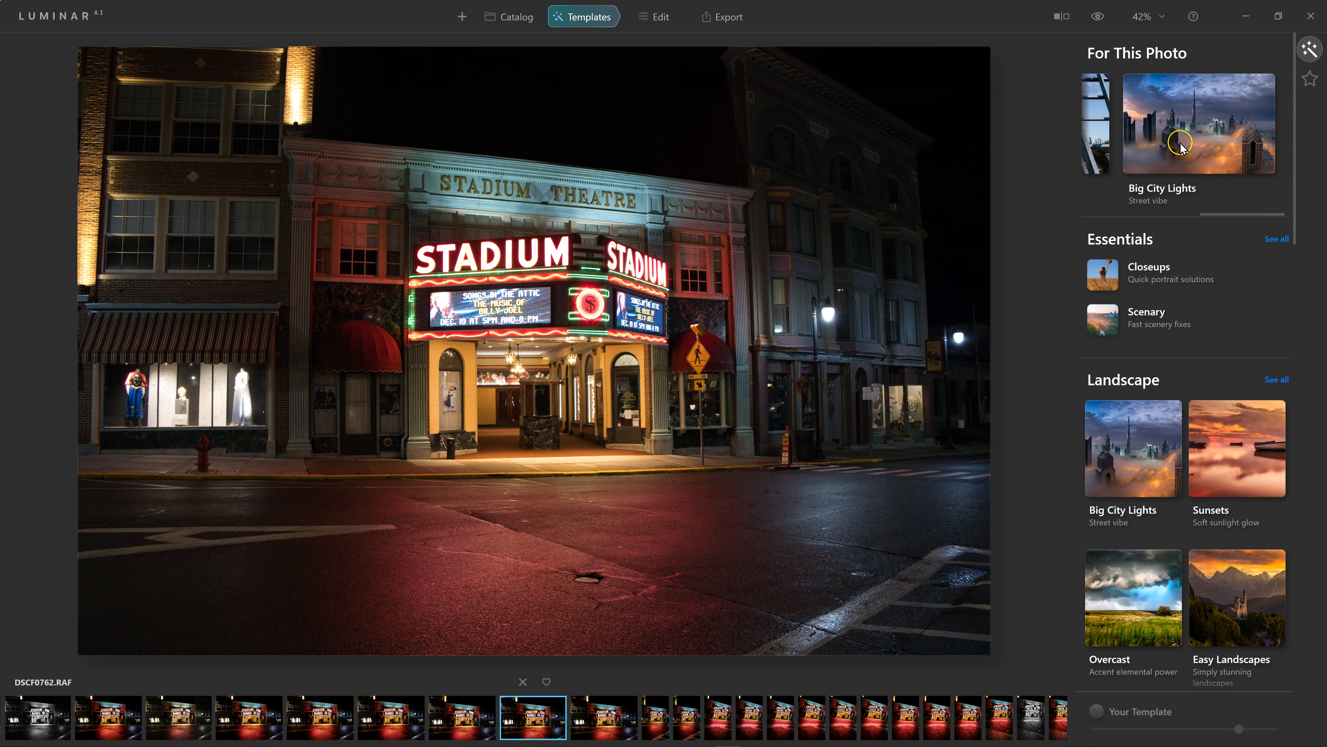
pyautogui.click(1200, 128)
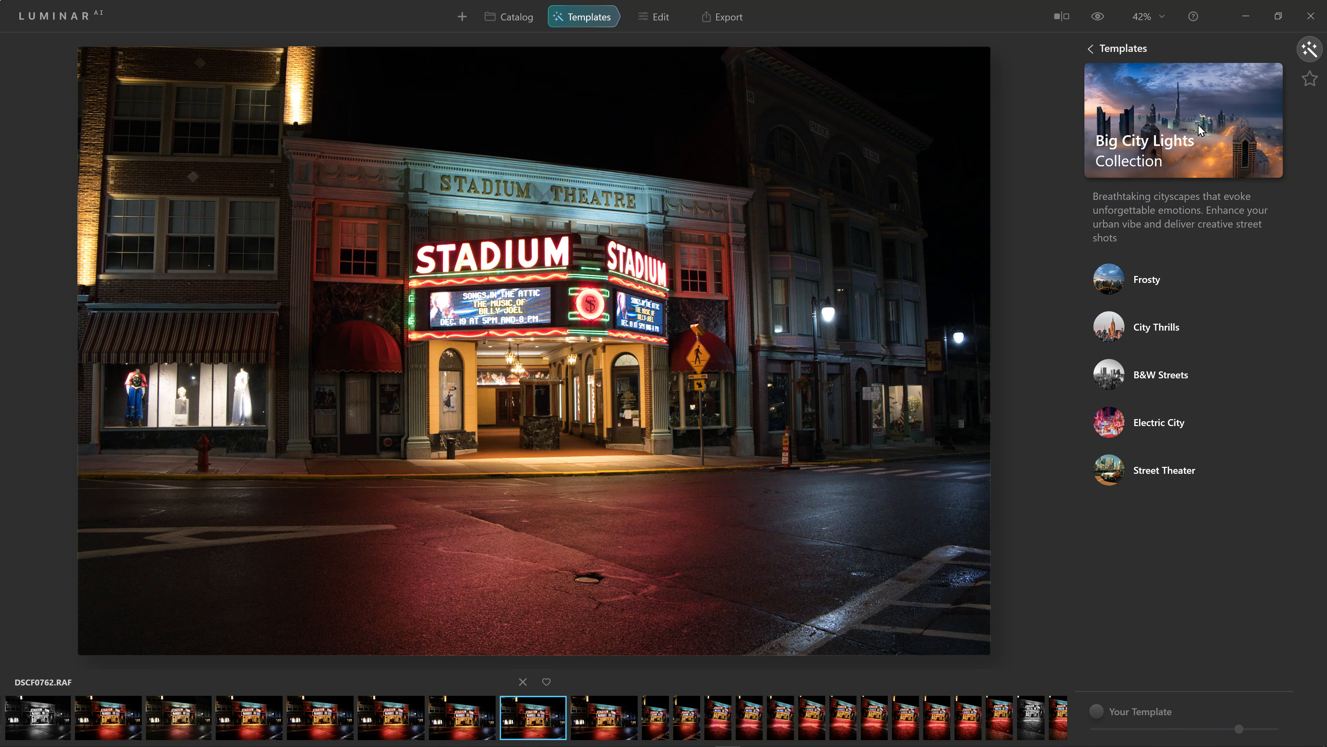
# Step: Try the Frosty, City Thrills, B&W Streets and Electric City templates, then apply Street Theater to the theatre photo
pyautogui.click(1147, 283)
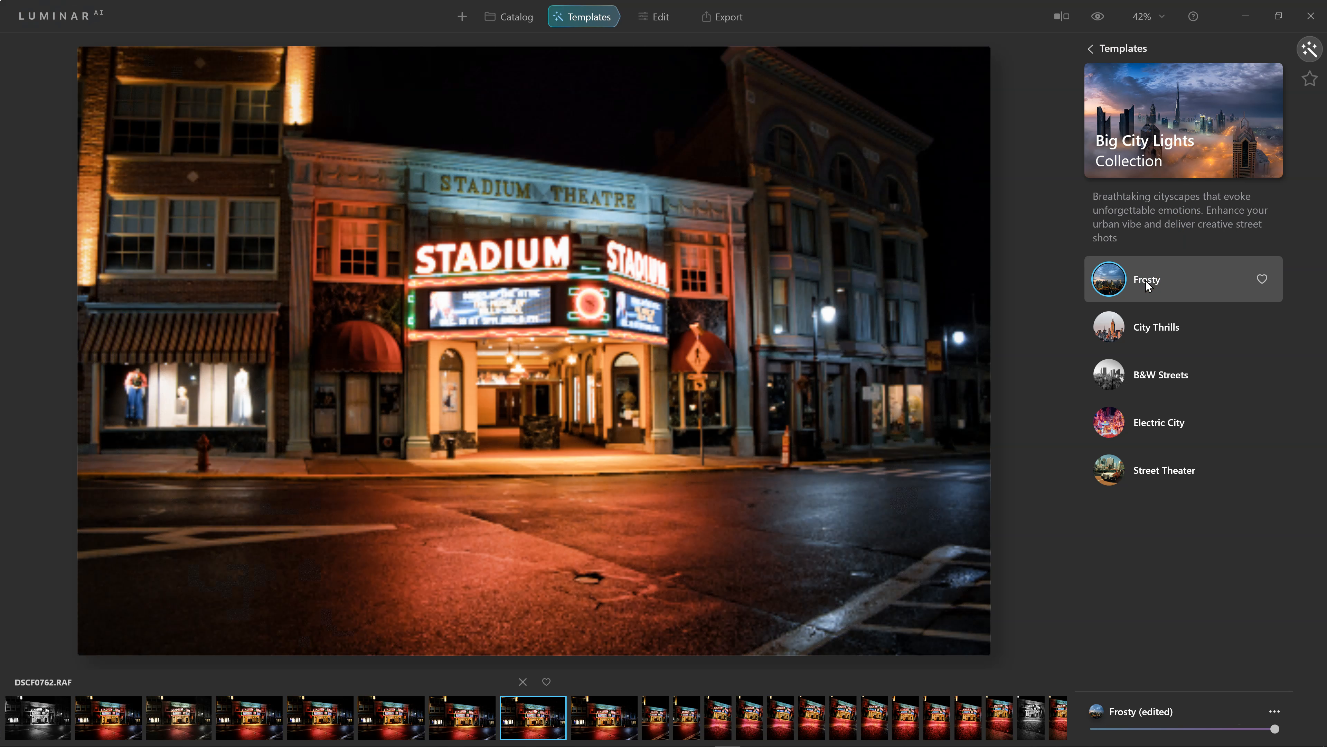
pyautogui.click(1144, 329)
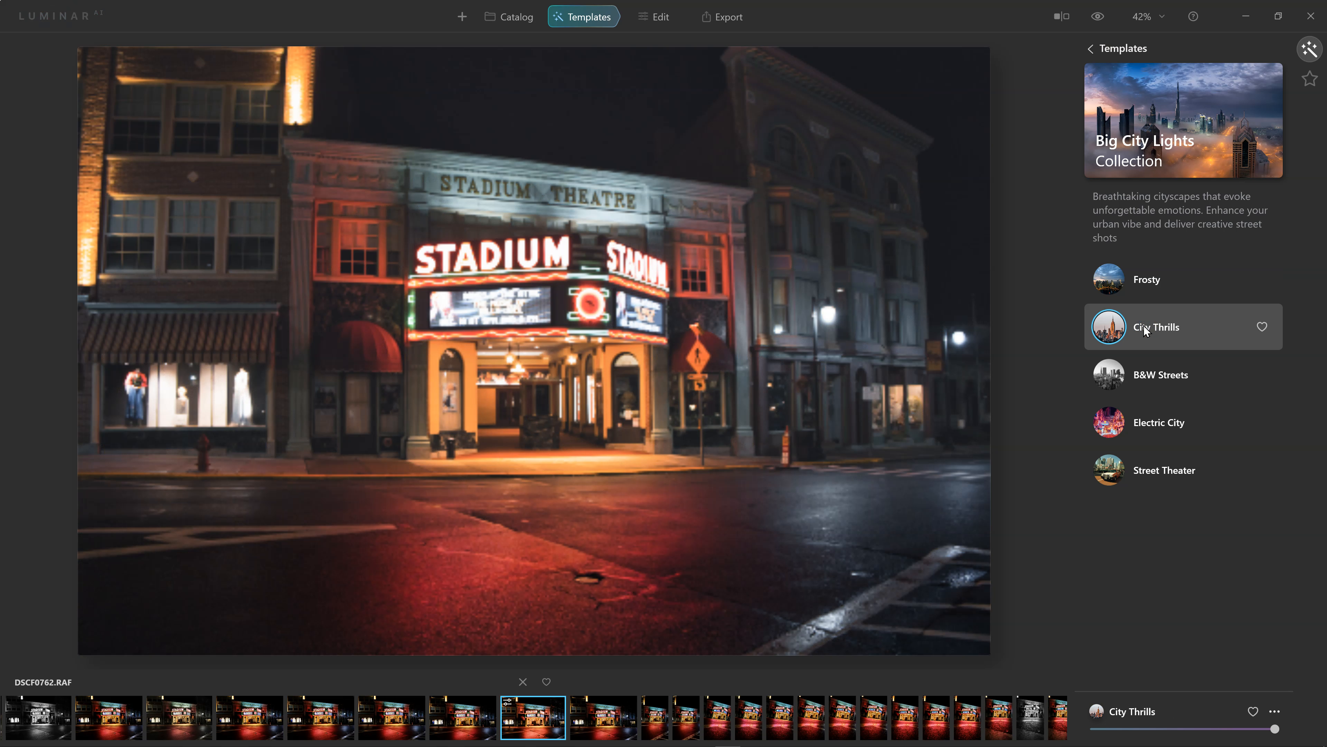
pyautogui.click(1154, 381)
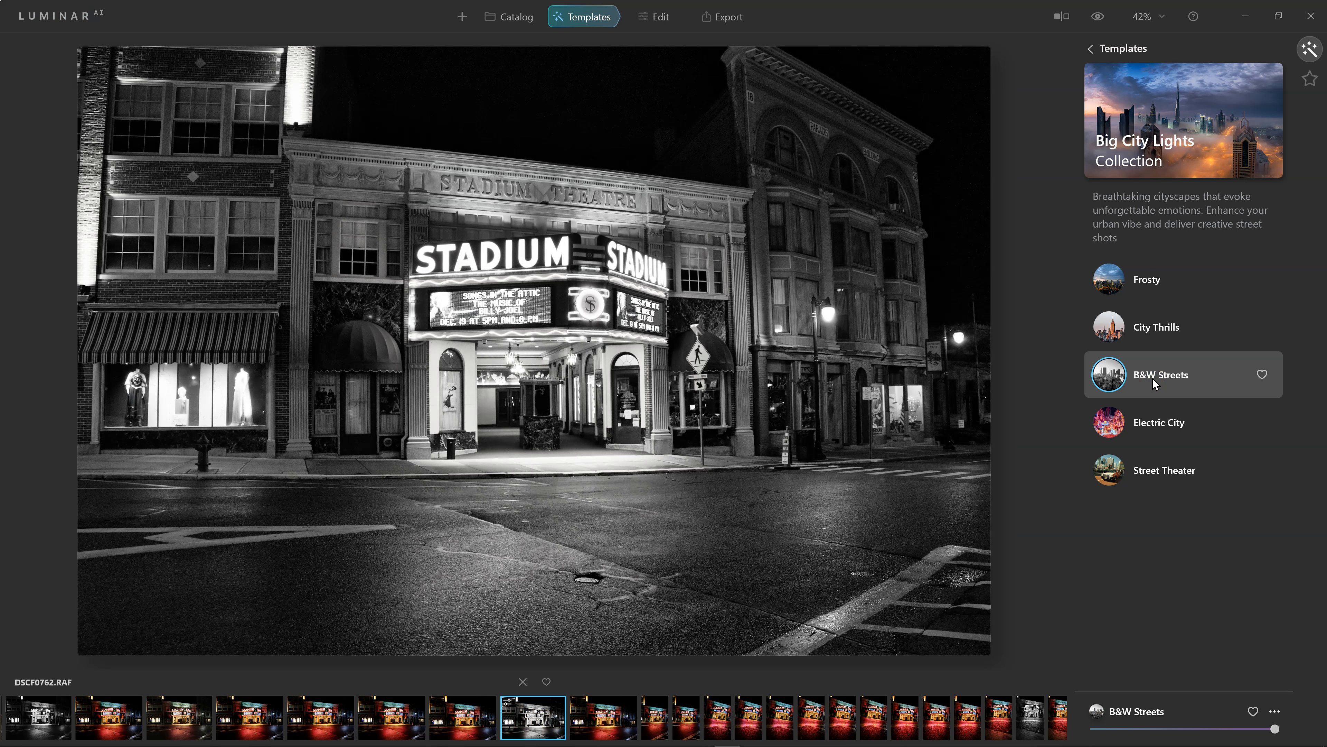
pyautogui.click(1148, 416)
pyautogui.click(1162, 471)
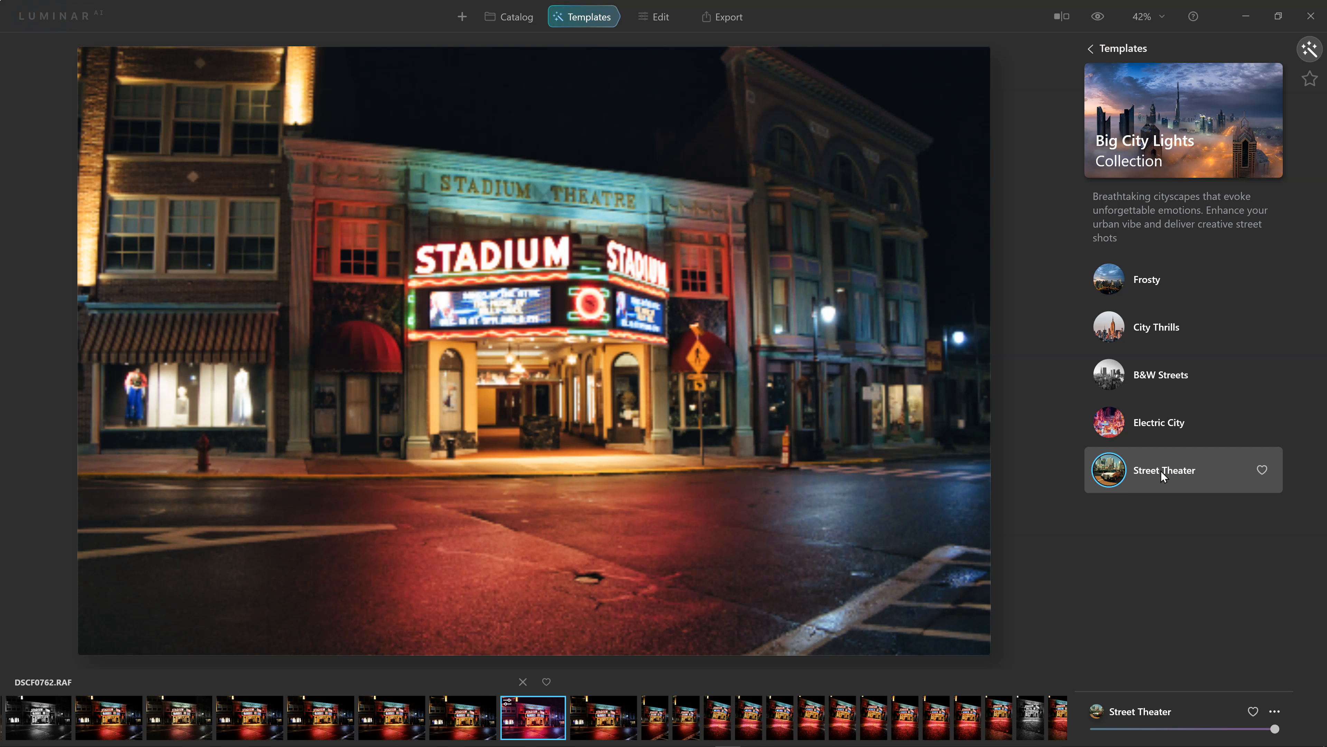
pyautogui.click(1162, 510)
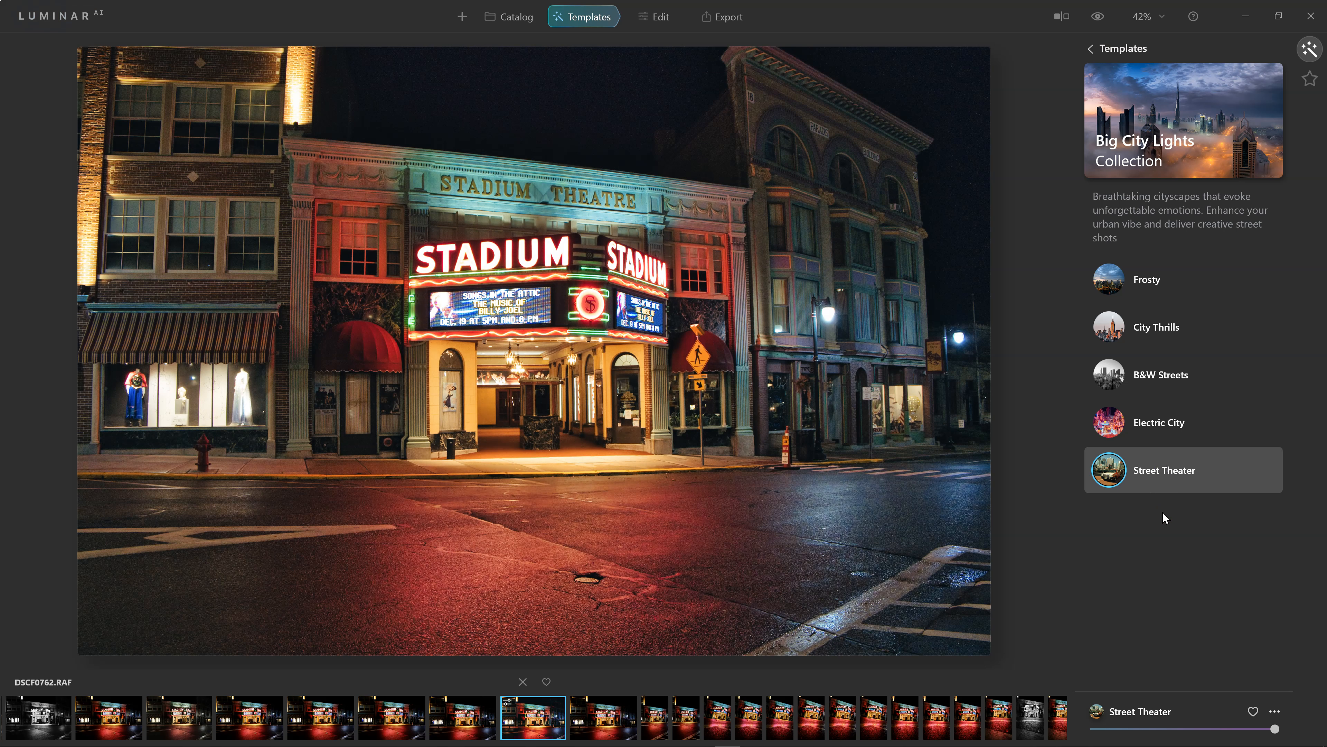
# Step: Open the theatre photo for editing and crop it tighter around the marquee, using the Essentials tools
pyautogui.click(678, 13)
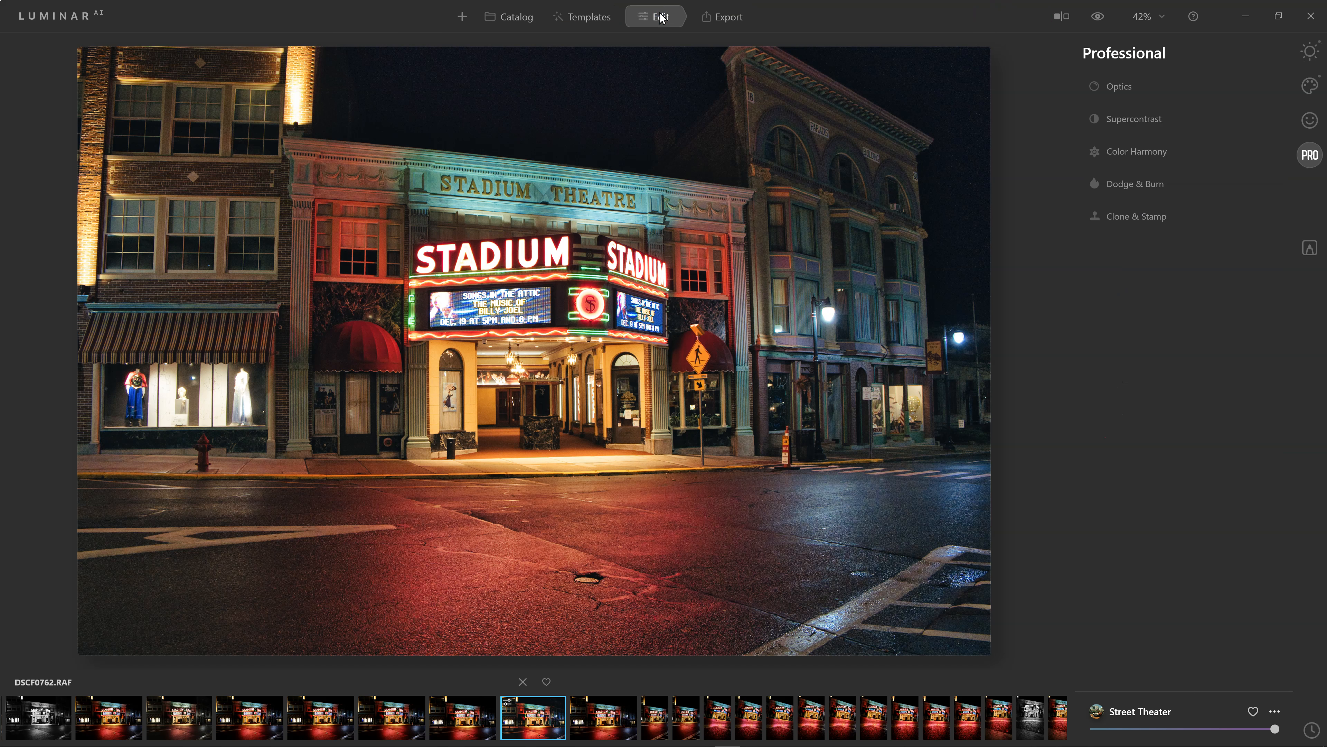
pyautogui.click(1310, 51)
pyautogui.click(1132, 85)
pyautogui.click(1182, 124)
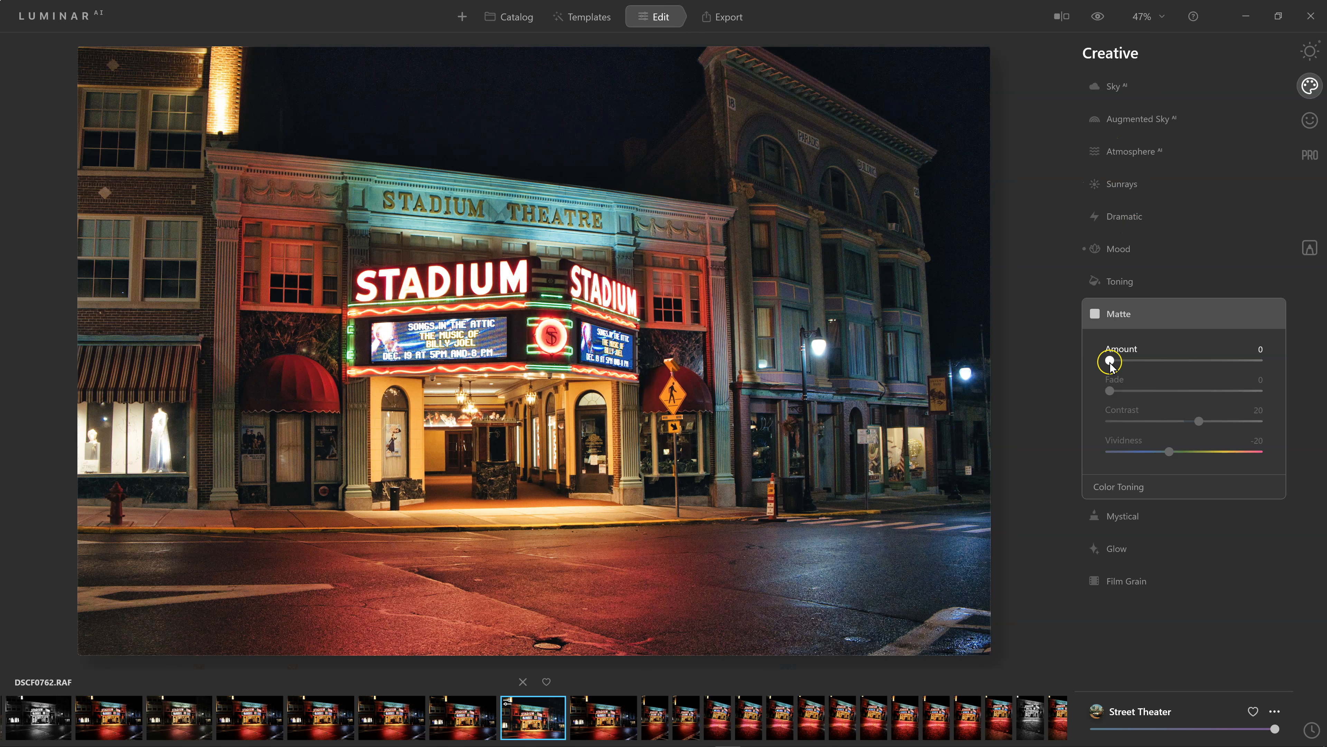
# Step: Apply a moderately strong Matte effect to the theatre photo by raising its Amount
pyautogui.moveTo(1109, 361); pyautogui.dragTo(1206, 365)
pyautogui.click(1173, 314)
pyautogui.click(1157, 344)
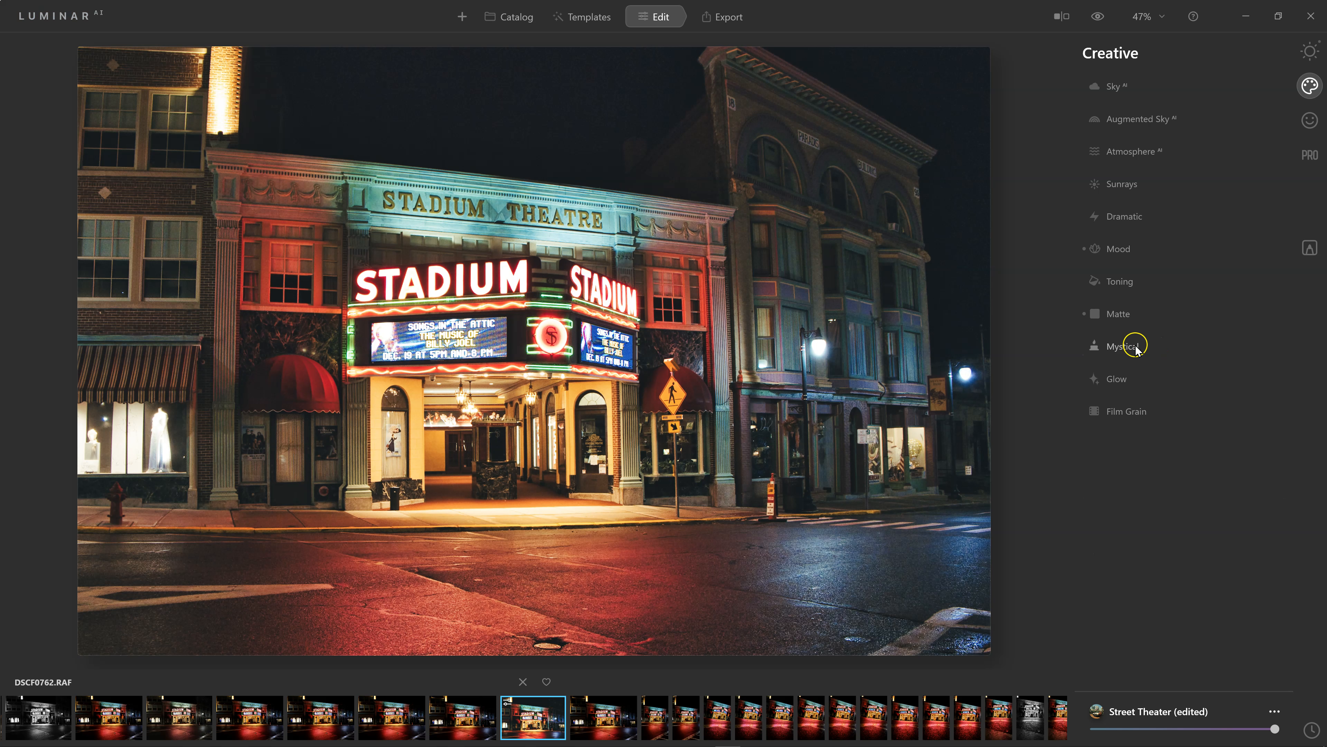
# Step: In the professional Supercontrast tool, set Highlights Contrast to 82 and Midtones Contrast to 5, leaving Shadows Contrast at 0
pyautogui.click(1309, 120)
pyautogui.click(1310, 155)
pyautogui.click(1133, 120)
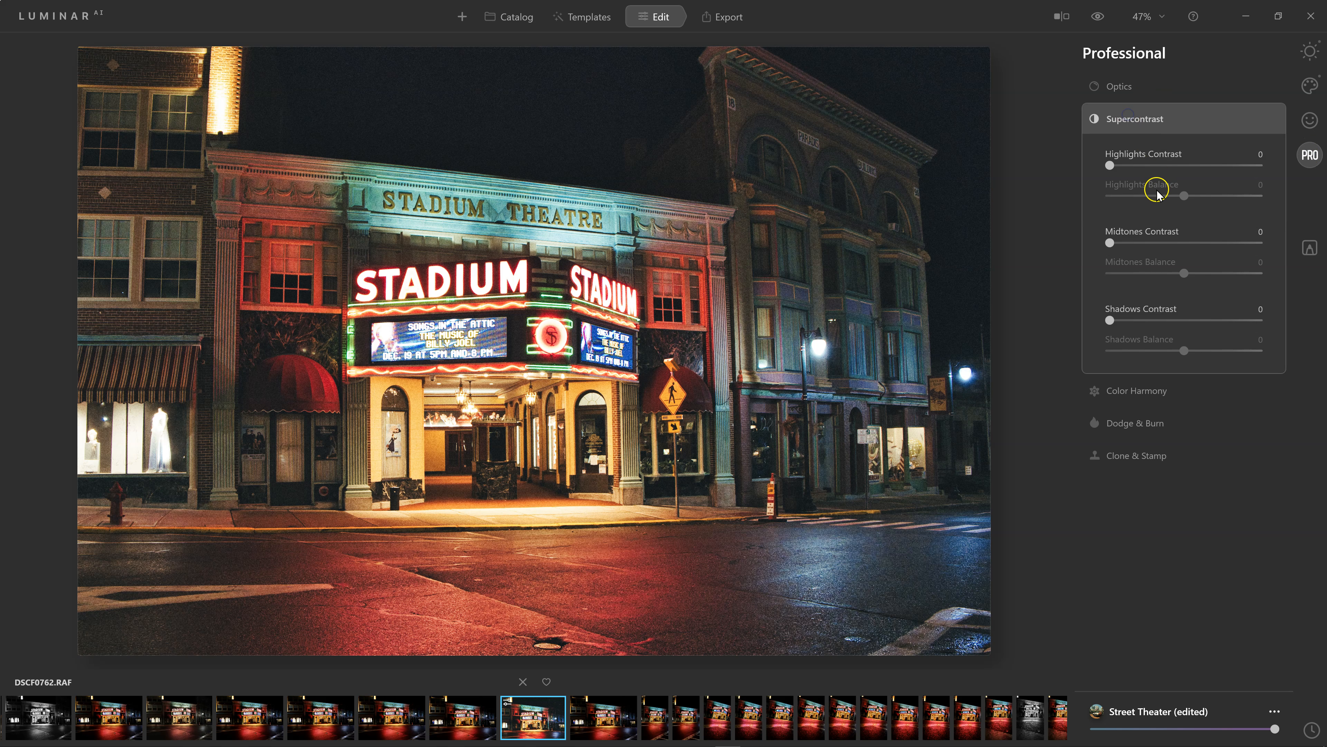
pyautogui.moveTo(1111, 166); pyautogui.dragTo(1232, 166)
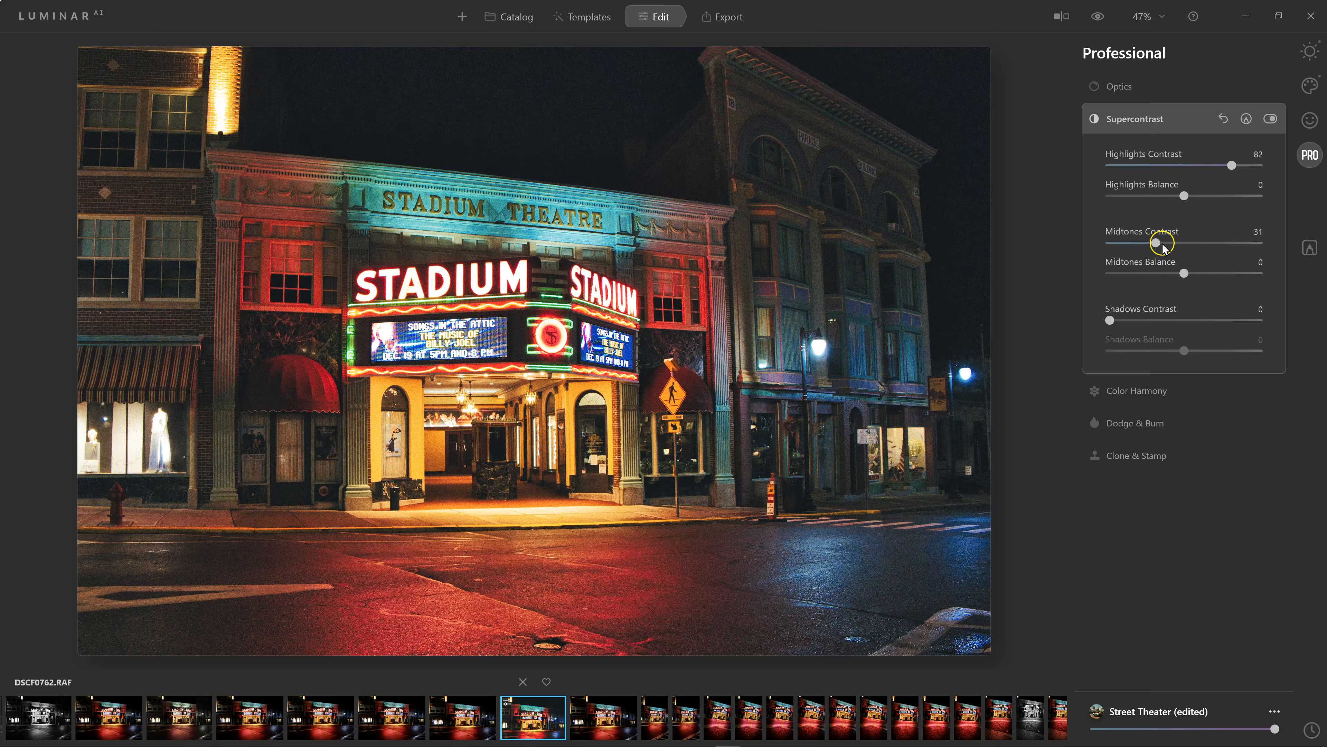
pyautogui.moveTo(1164, 248); pyautogui.dragTo(1116, 247)
pyautogui.moveTo(1108, 320); pyautogui.dragTo(1053, 323)
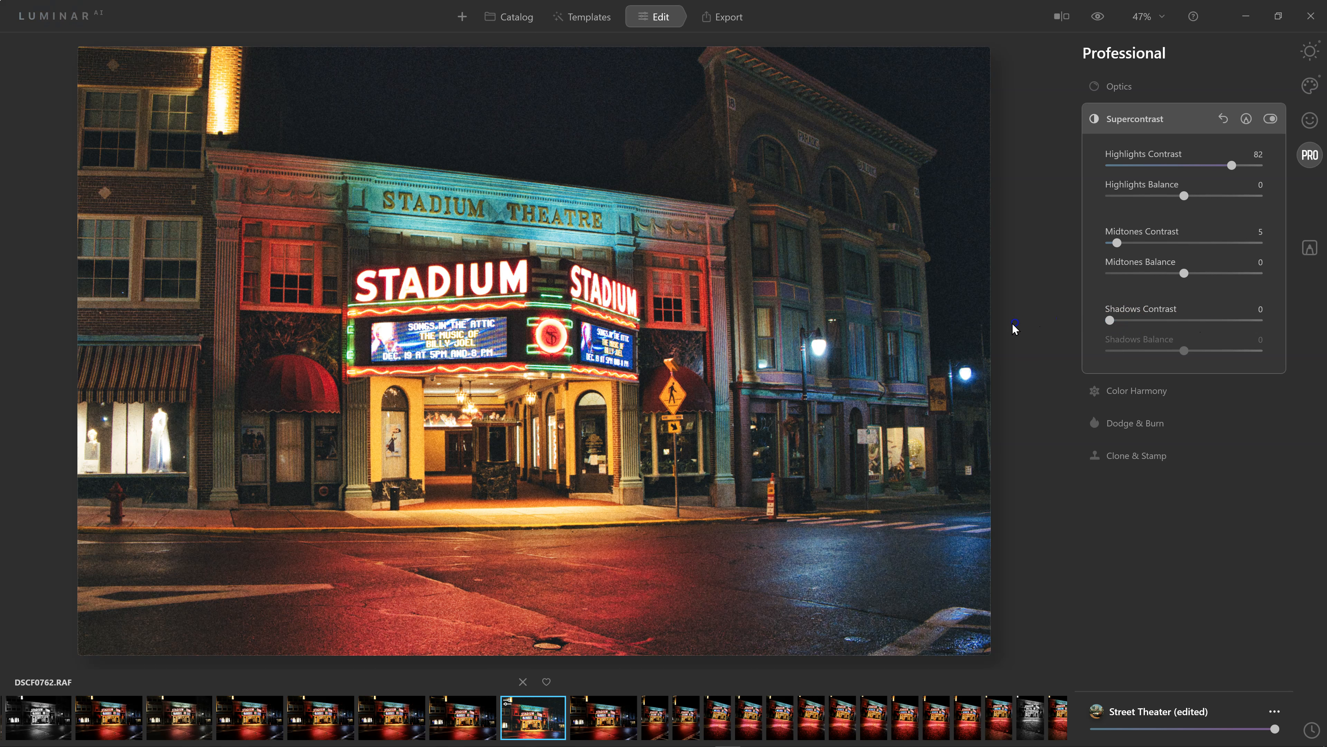
# Step: In Color Harmony, set Brilliance to -8, try Warmth at -62, then set Warmth to 9
pyautogui.click(1150, 392)
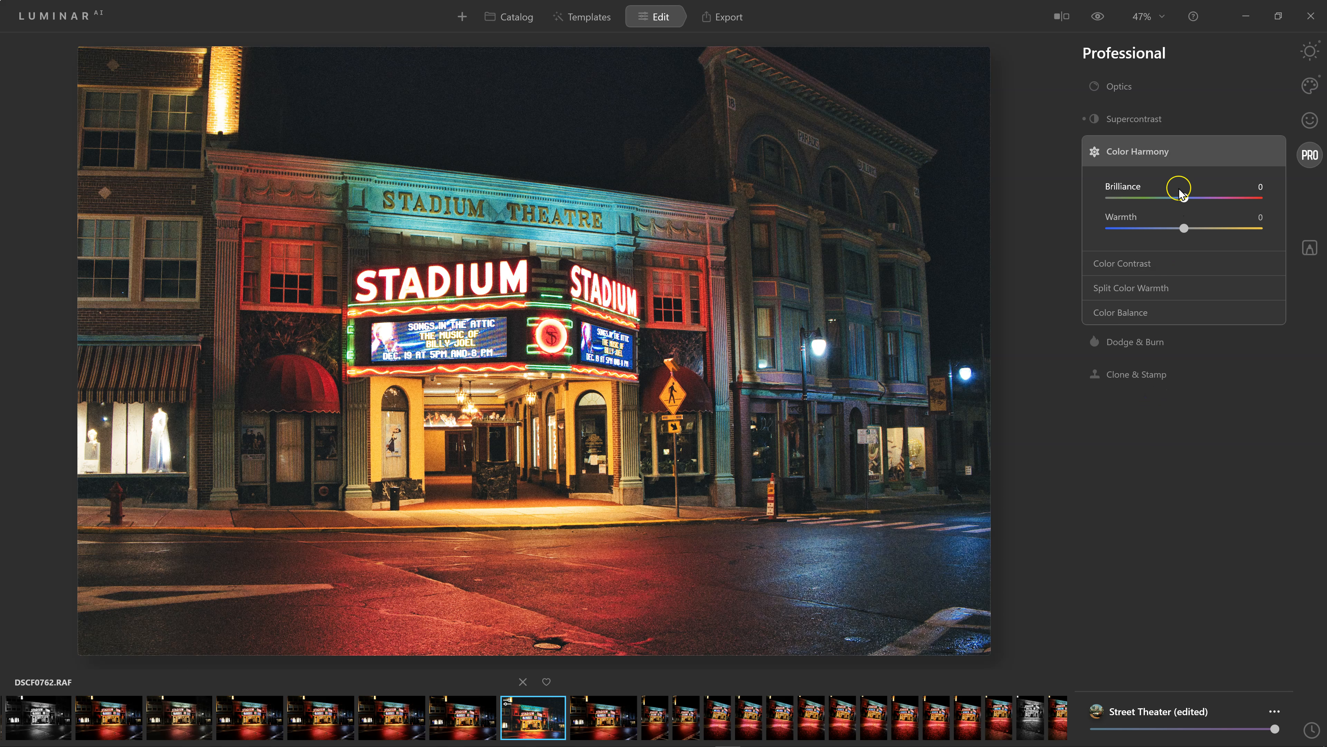
pyautogui.moveTo(1196, 203); pyautogui.dragTo(1138, 229)
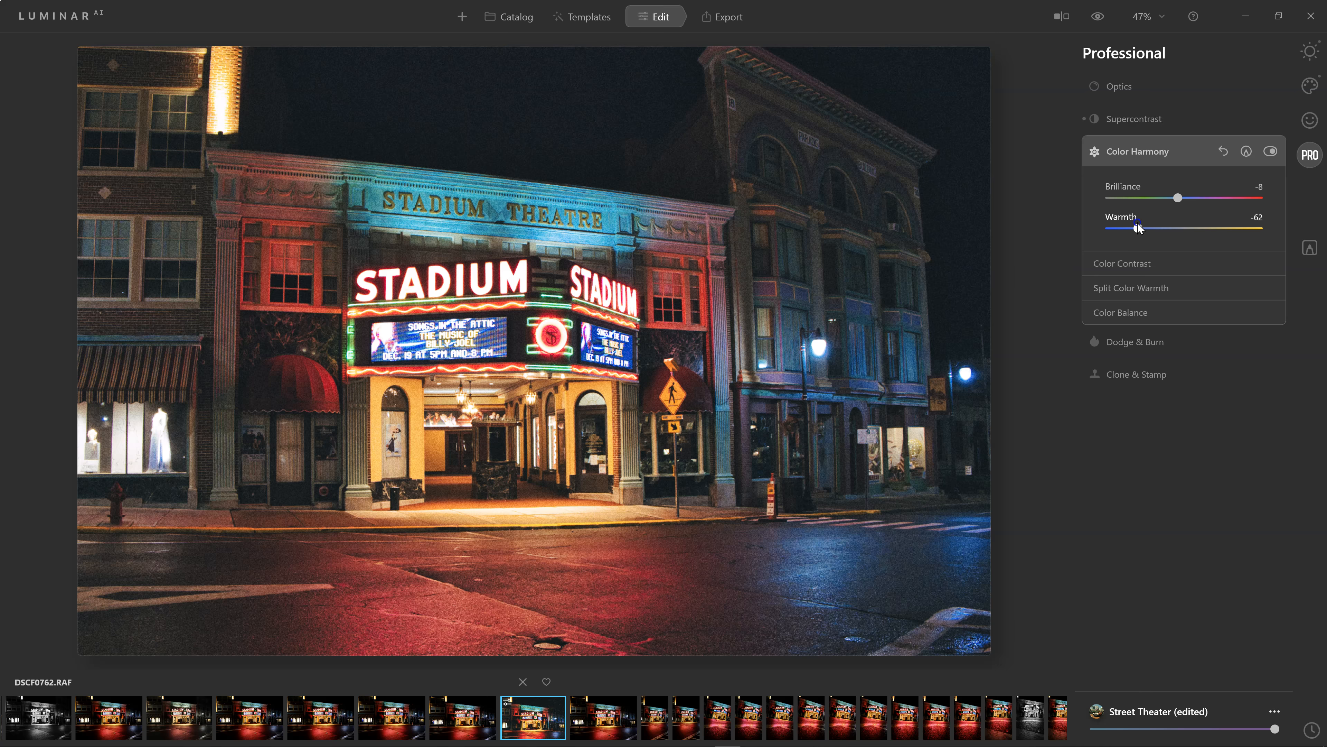
pyautogui.moveTo(1138, 224); pyautogui.dragTo(1190, 231)
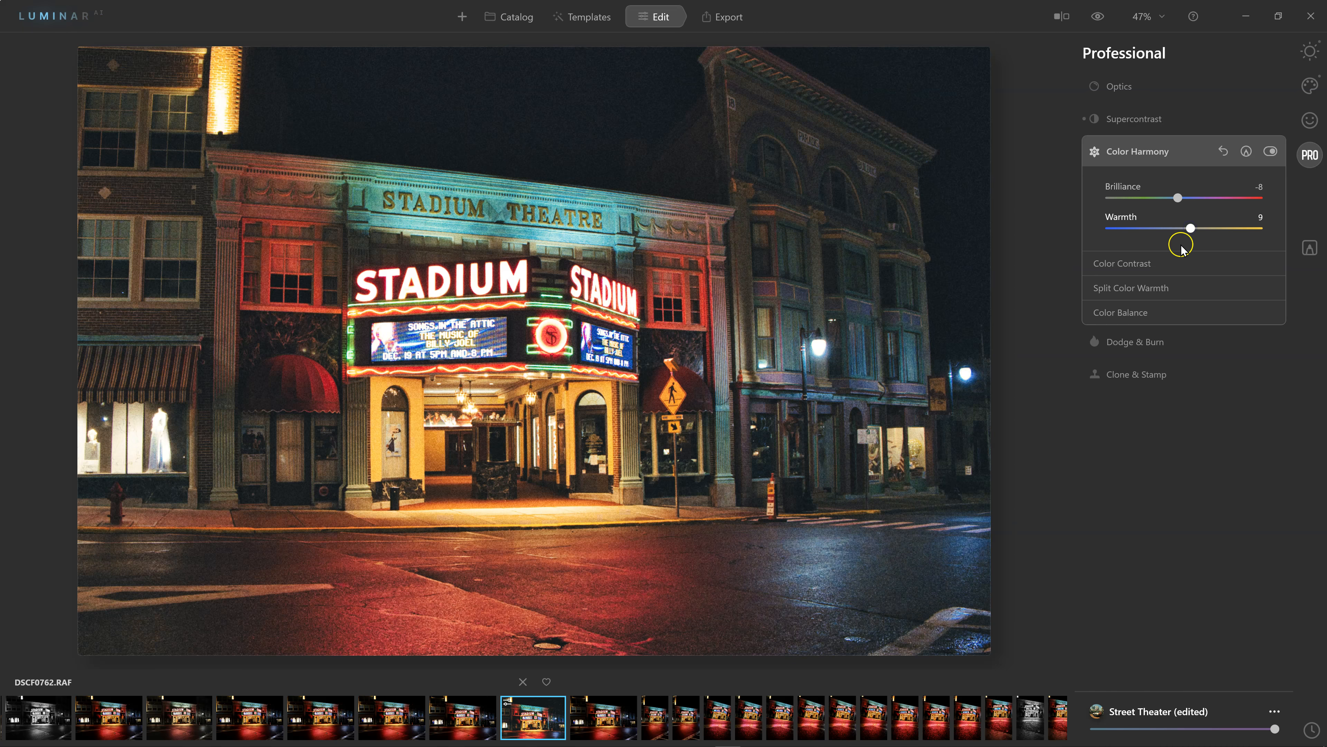